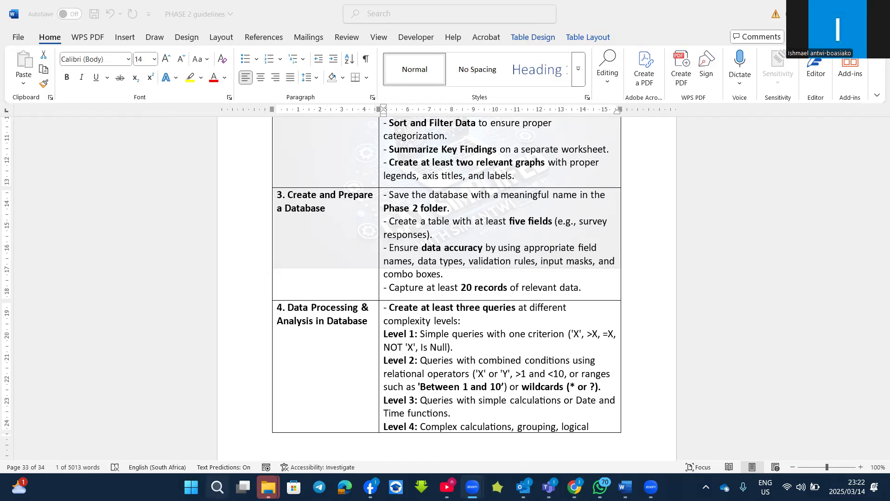
- Switch to Access and create a blank database named "Phase 2 database"
left_click(191, 486)
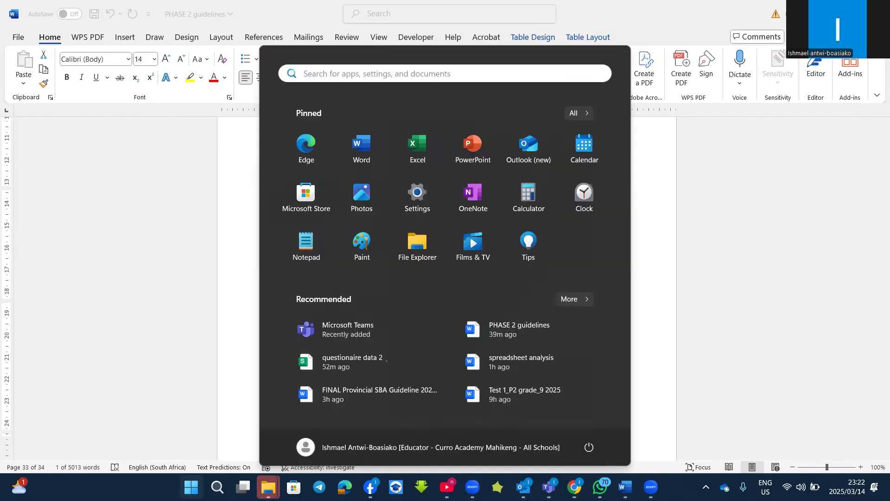
type("ac")
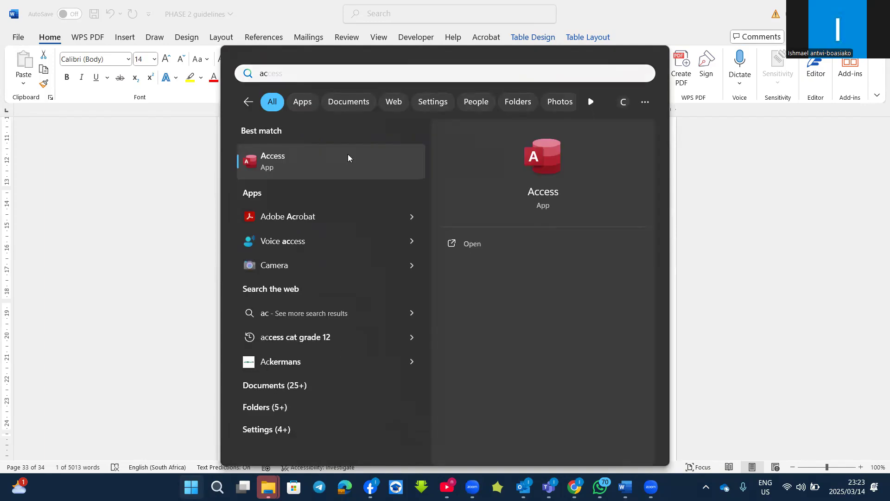
left_click(349, 155)
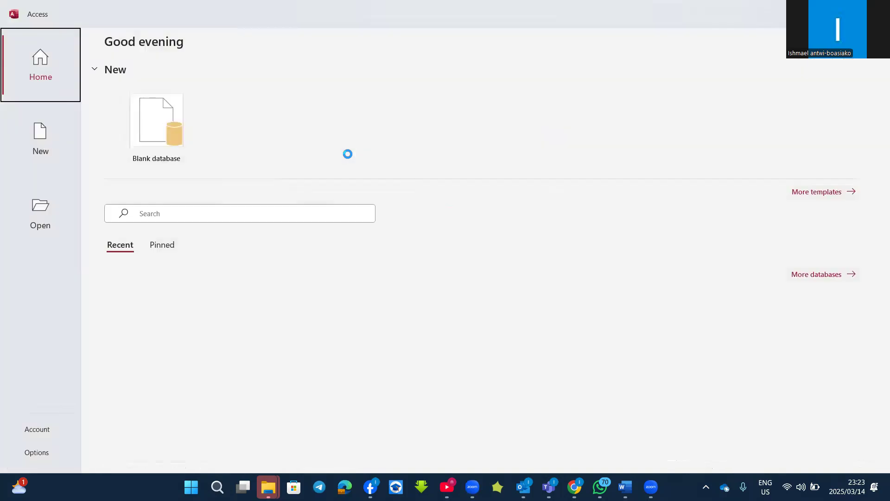
left_click(154, 115)
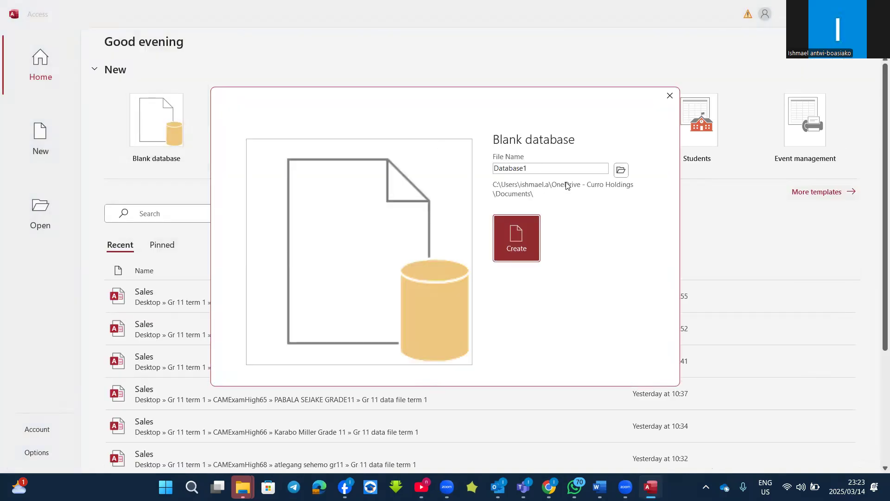
double_click(560, 169)
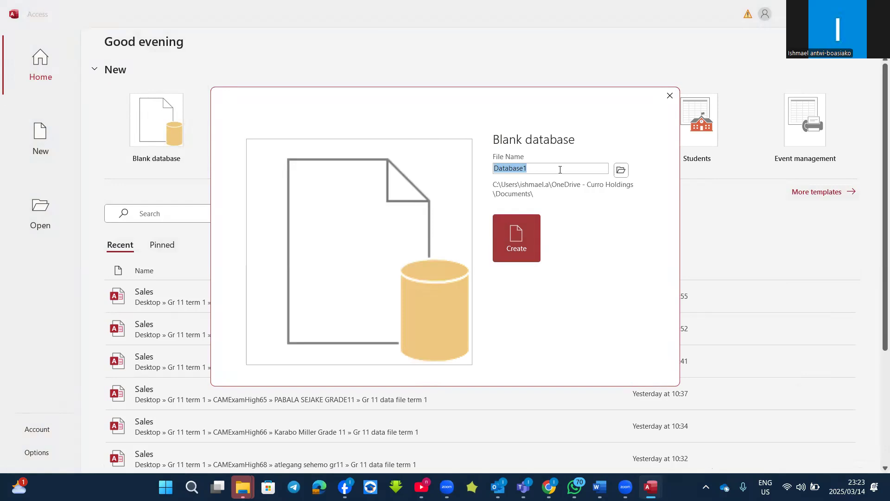
type("Phase 2 database")
left_click(510, 241)
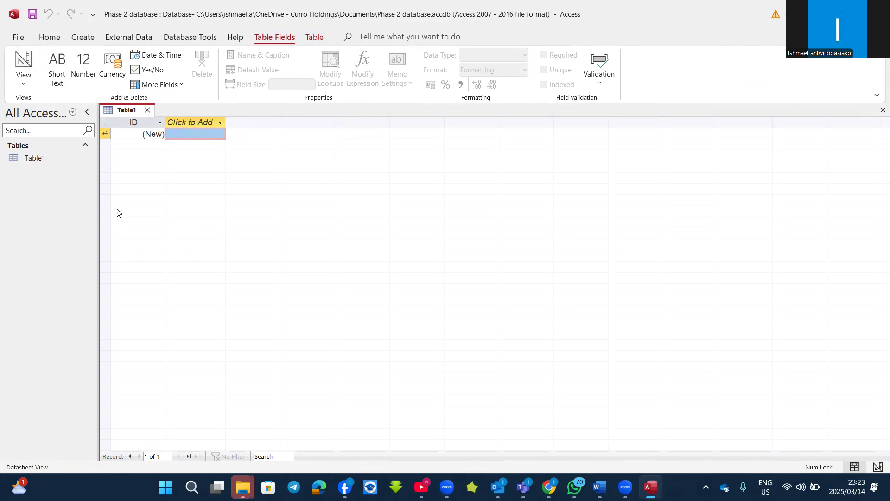
right_click(51, 162)
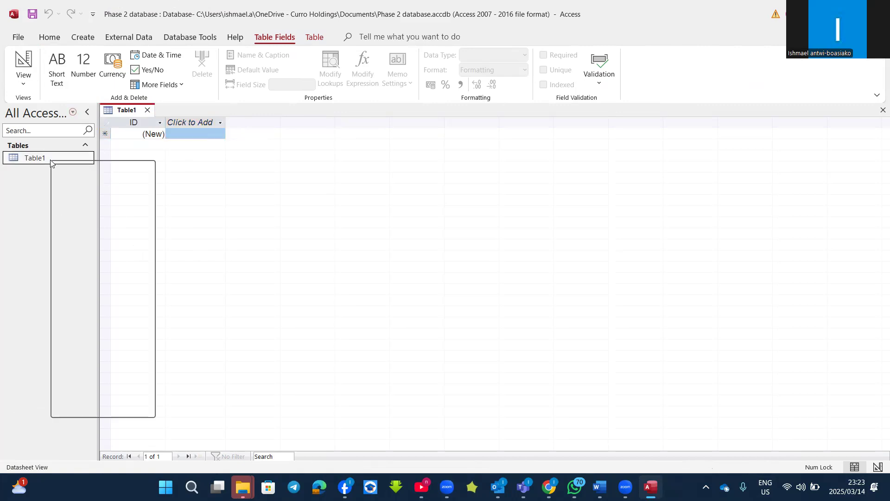
mouse_move(88, 205)
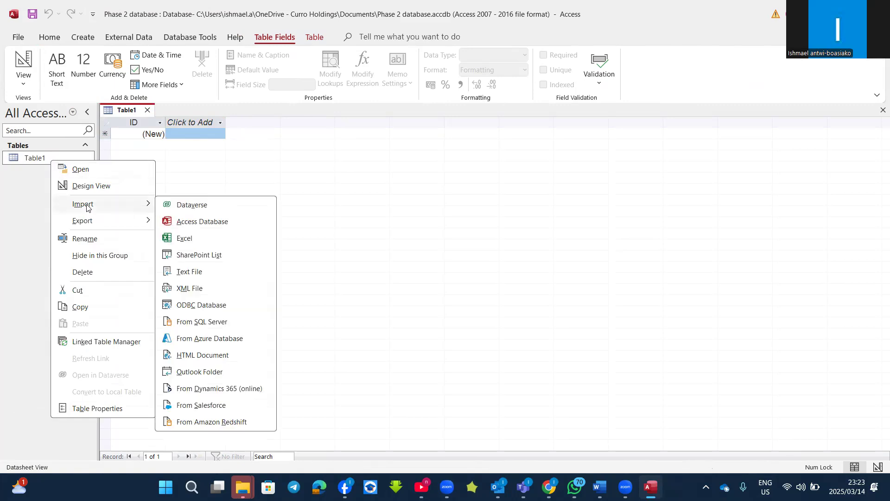
left_click(369, 251)
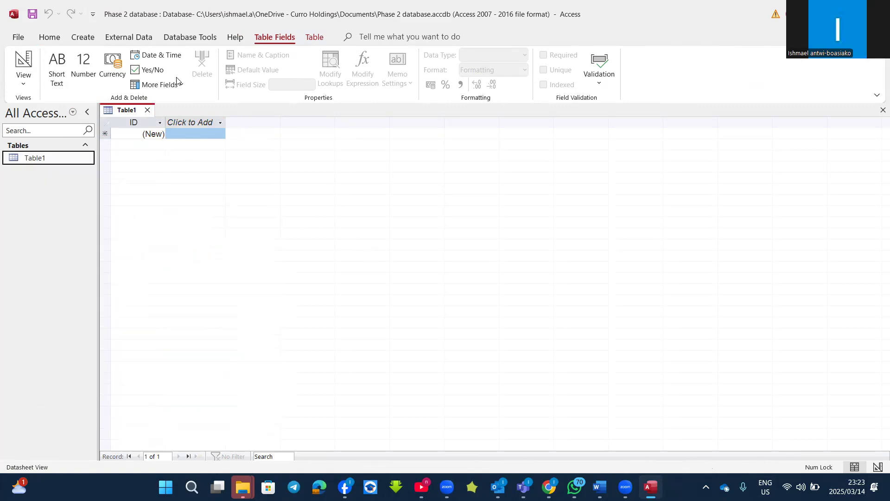
left_click(138, 39)
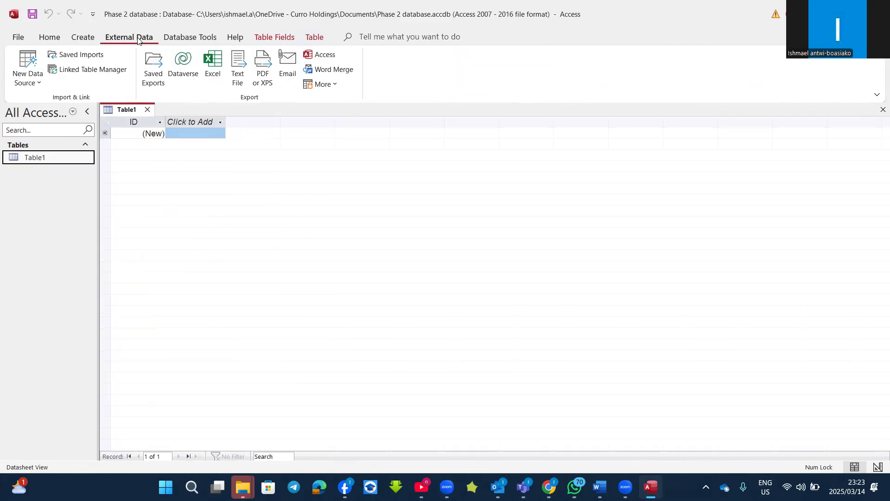
left_click(41, 88)
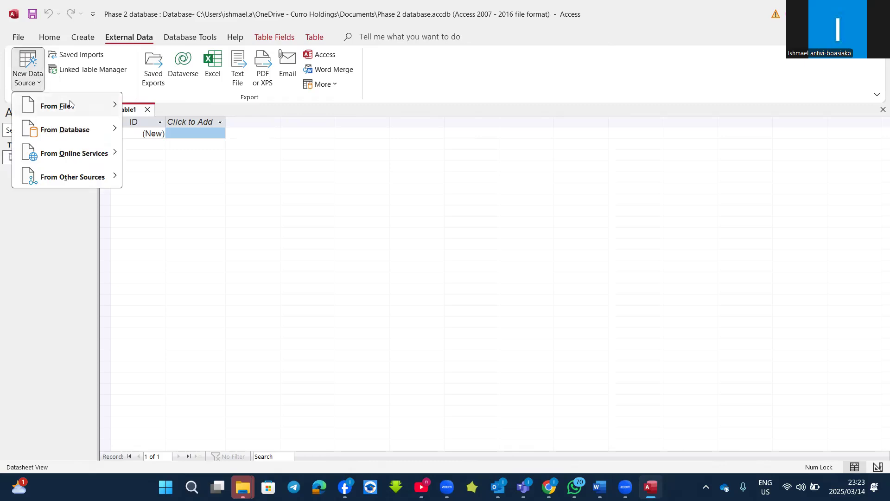
mouse_move(82, 110)
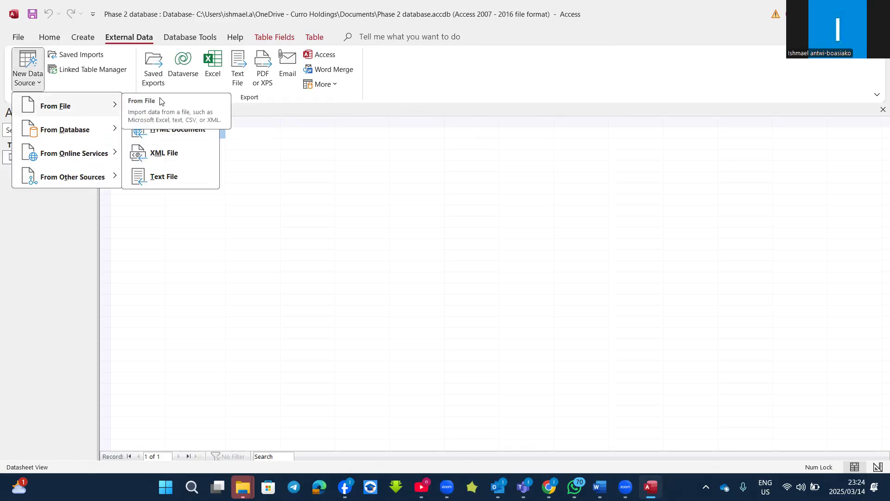
left_click(40, 240)
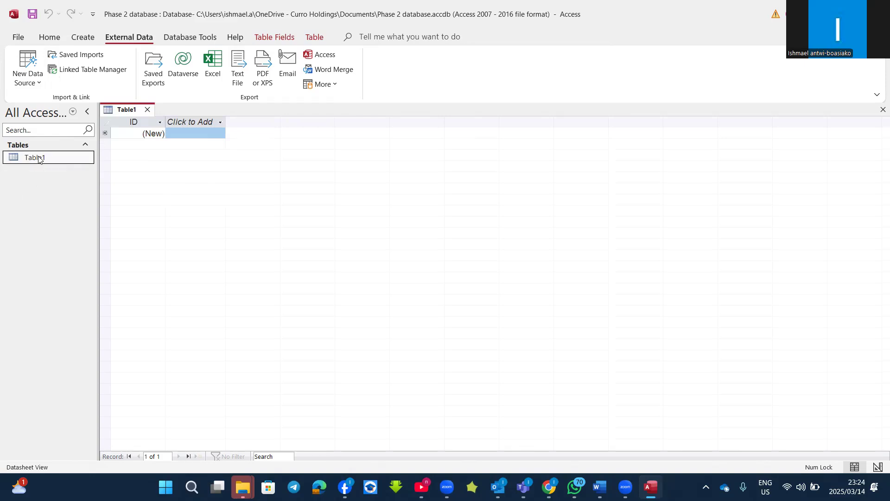
- Start an Excel import of "questionaire data 2" from the Downloads folder into a new table in the current database
right_click(39, 158)
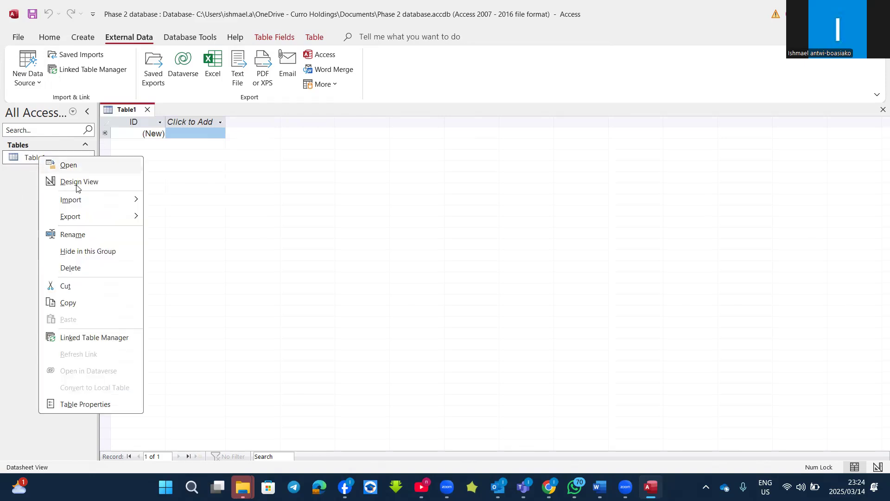
mouse_move(92, 200)
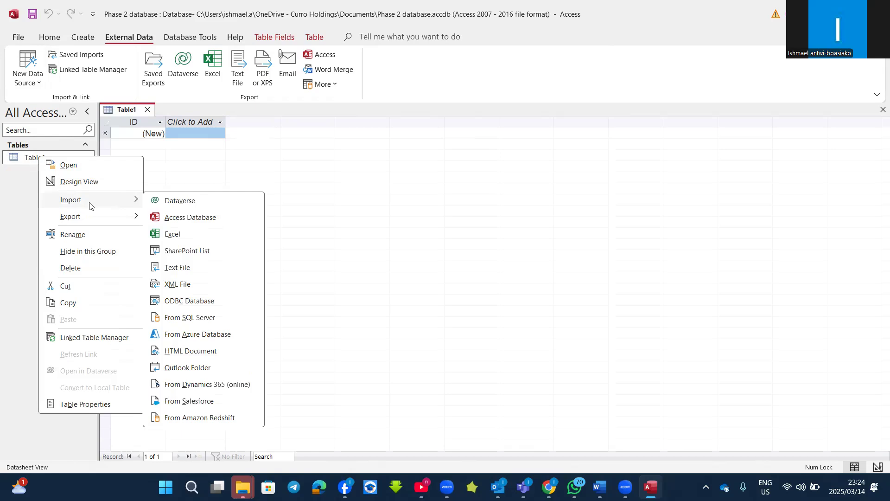
left_click(161, 237)
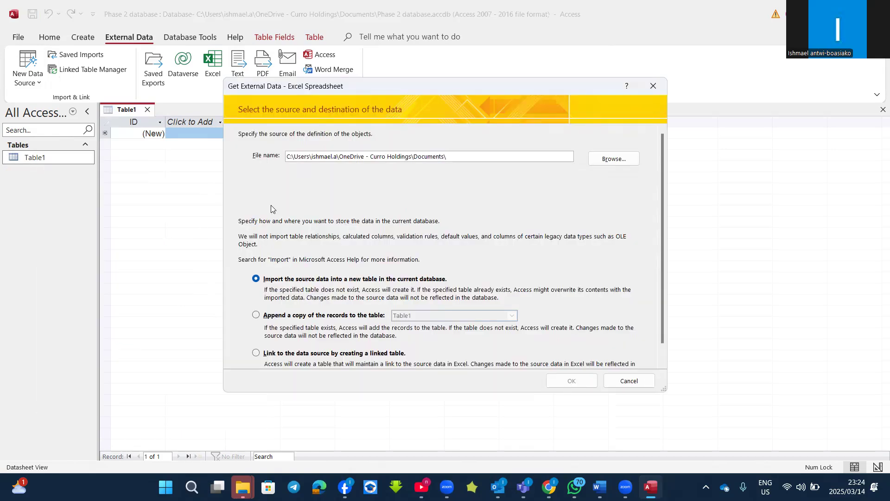
left_click(624, 167)
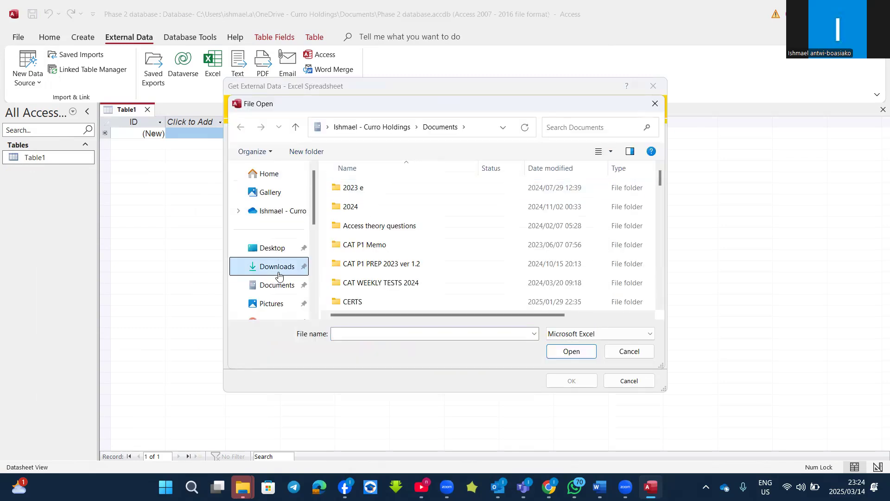
left_click(278, 275)
scroll(374, 246, "down", 3)
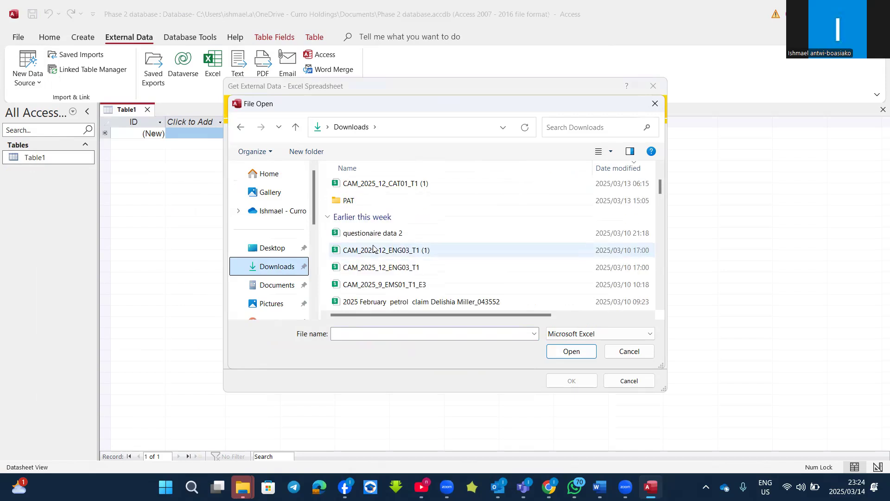
double_click(372, 233)
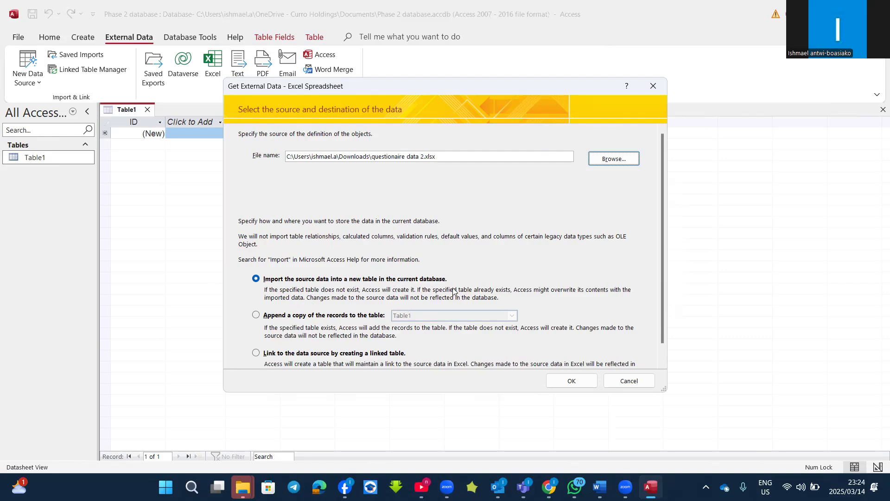
left_click(571, 380)
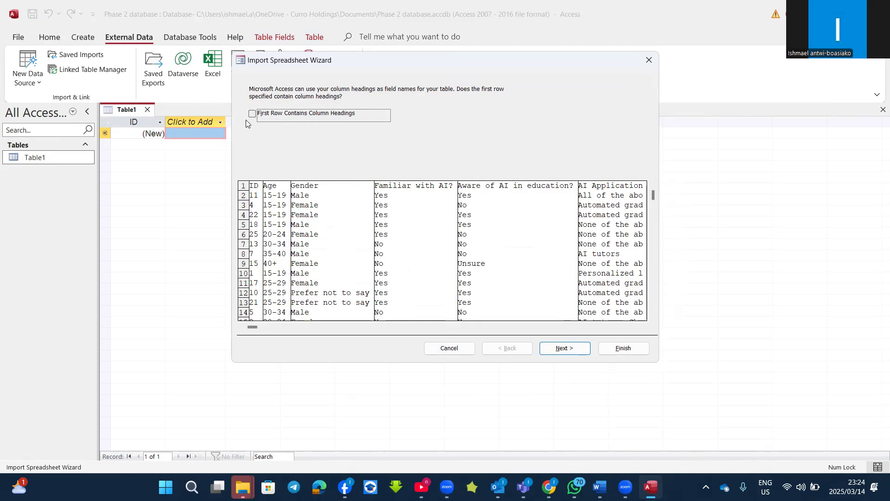
- Keep the first row as data and the default field options, and choose no primary key for the imported table
left_click(566, 349)
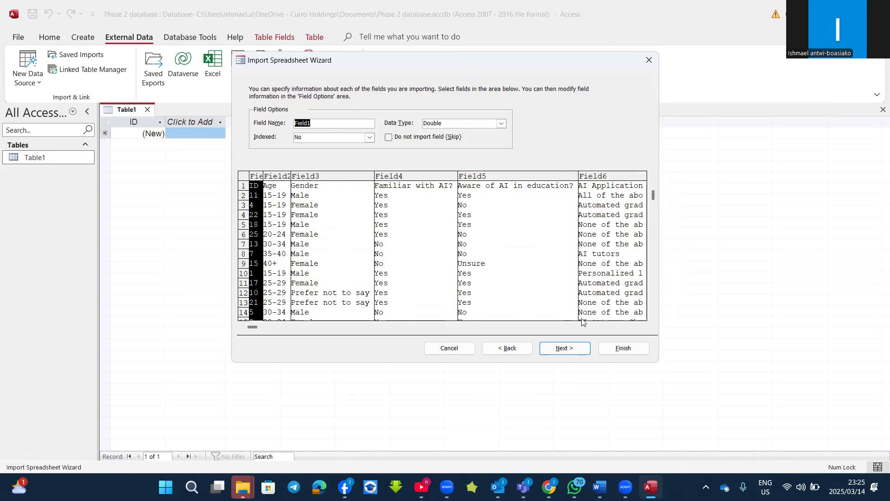
left_click(571, 353)
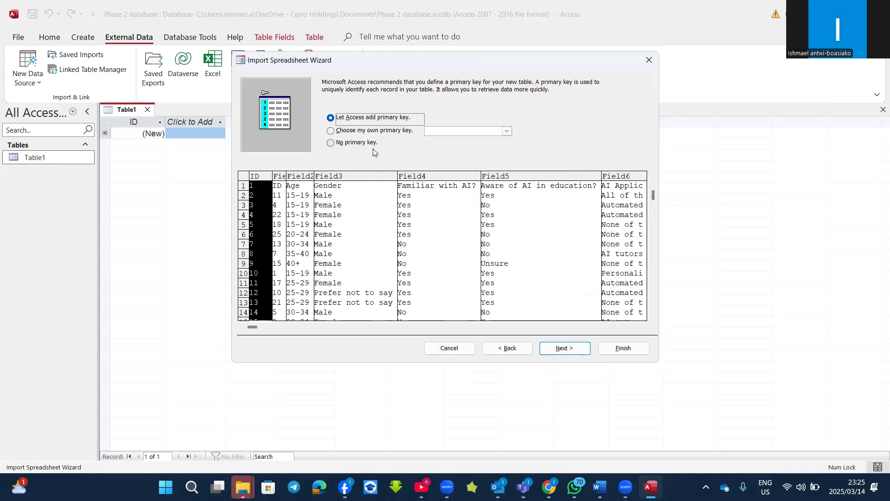
left_click(360, 143)
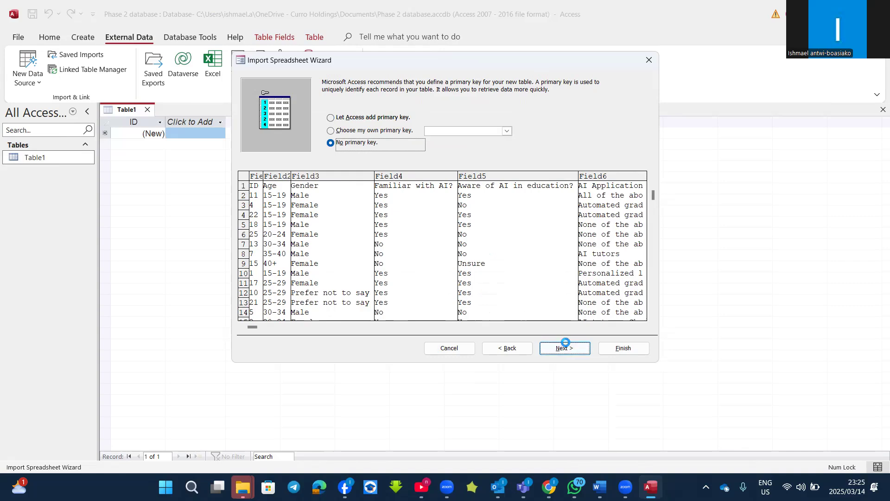
left_click(565, 347)
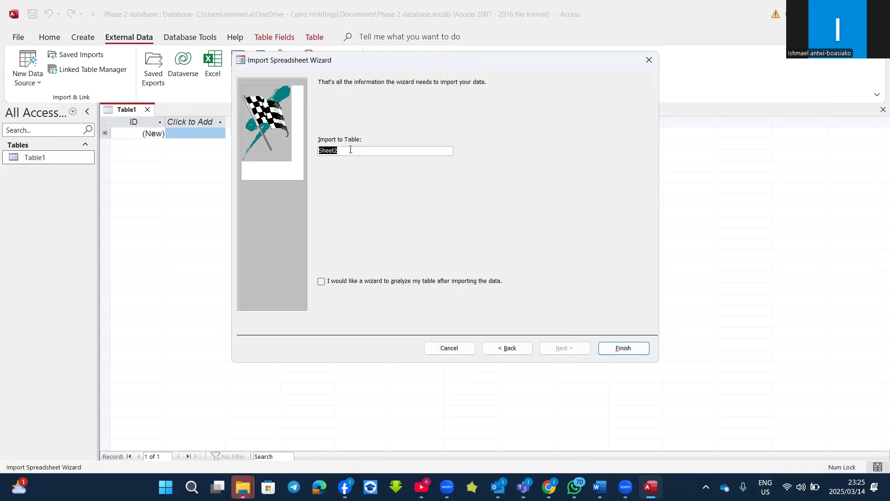
- Name the destination table "AI responses" and finish the import without saving the import steps
type("Al")
type(" respon")
type("ses")
left_click(626, 348)
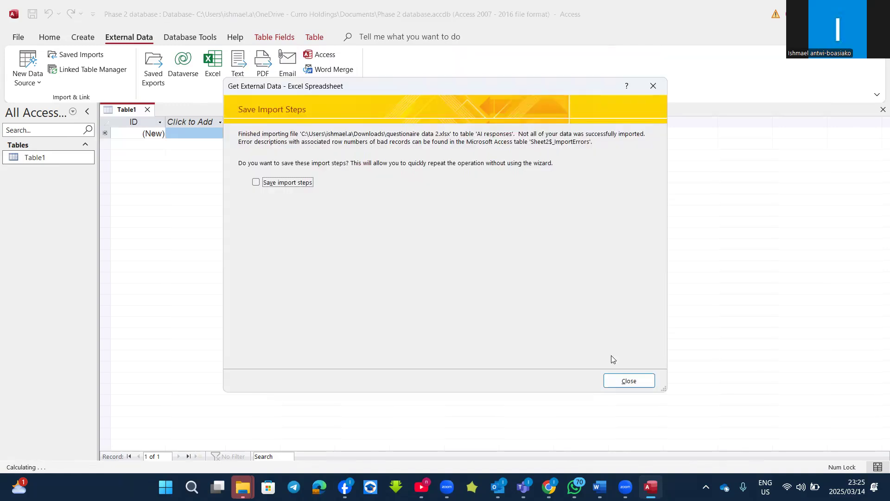
left_click(629, 380)
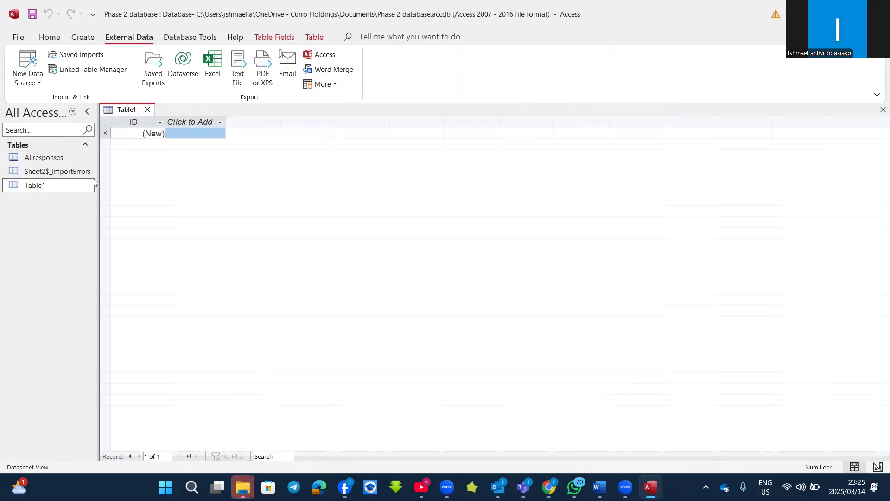
- Open the AI responses table and rename Field2 as "Age" and Field3 as "Gender"
left_click(45, 160)
double_click(45, 160)
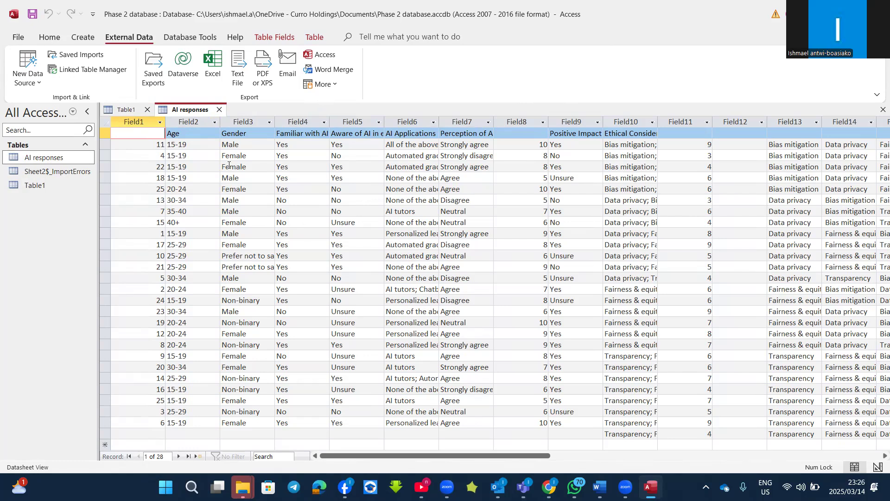
left_click(185, 122)
double_click(185, 121)
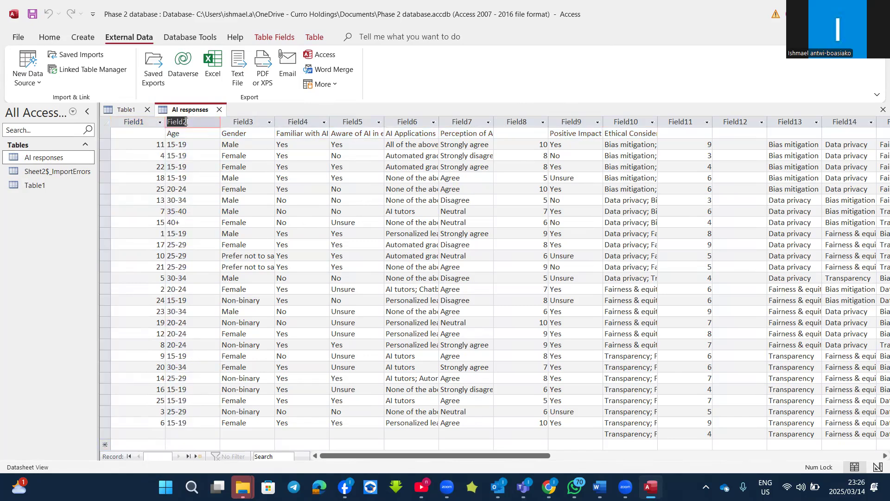
type("Age")
double_click(244, 123)
type("Gender")
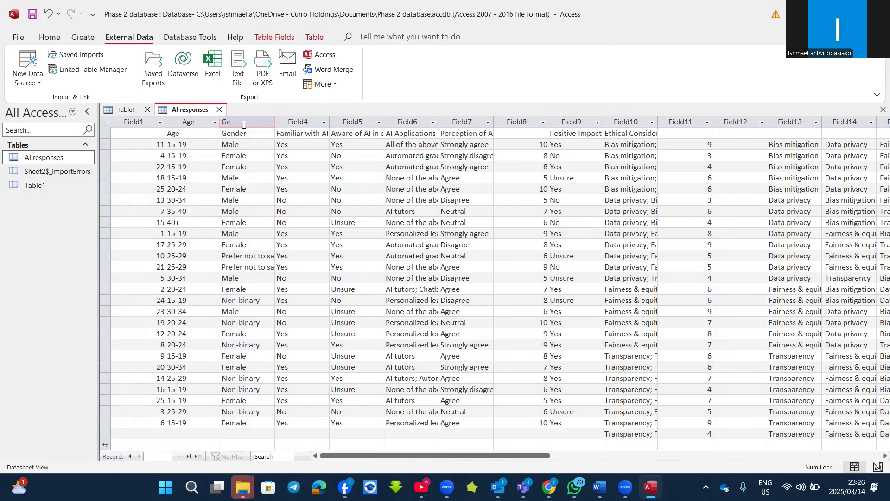
- Rename Field4 as "Familiar_AI" and Field5 as "Awareness_AI" in the AI responses table
left_click(295, 122)
double_click(295, 121)
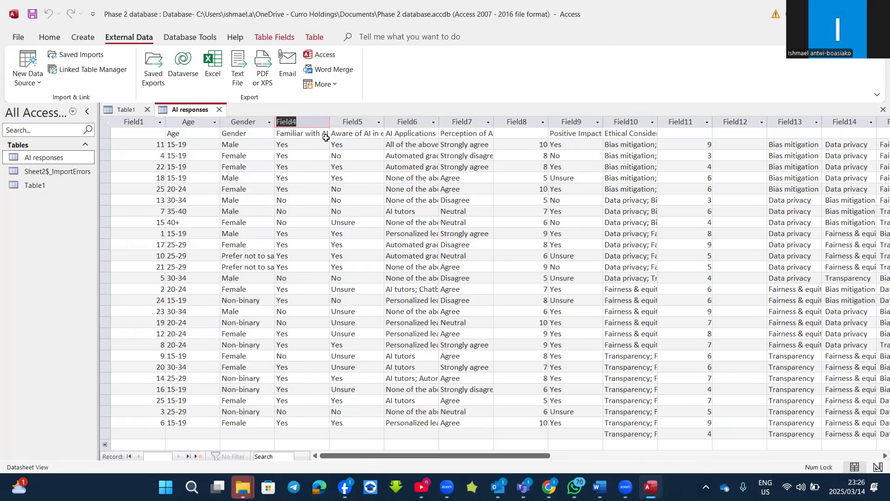
type("Familiar_AI")
double_click(352, 122)
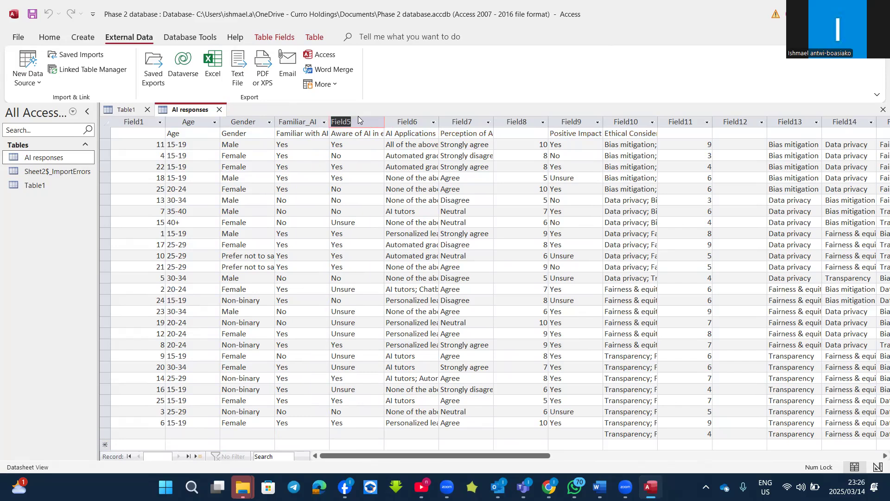
type("Aware")
type("ness_AI")
key("Return")
- Widen the Field6 column to show its full heading text and rename it as "AI_App"
left_click(401, 126)
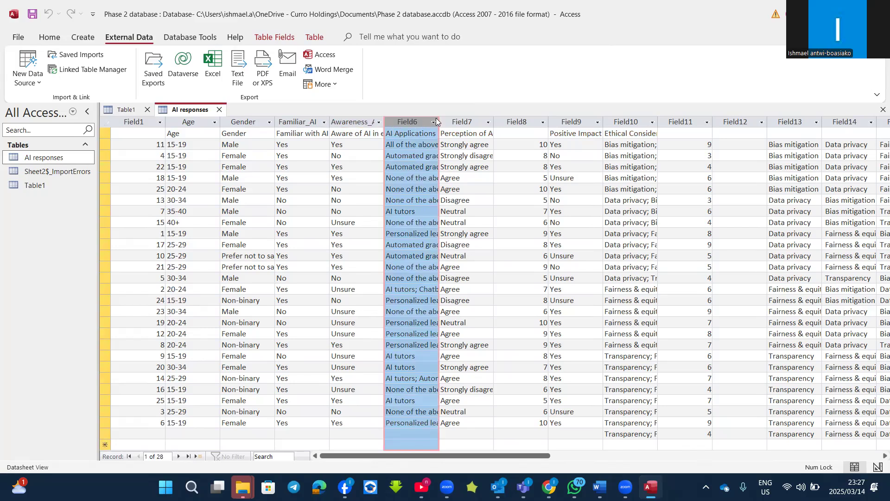
left_click_drag(442, 120, 523, 122)
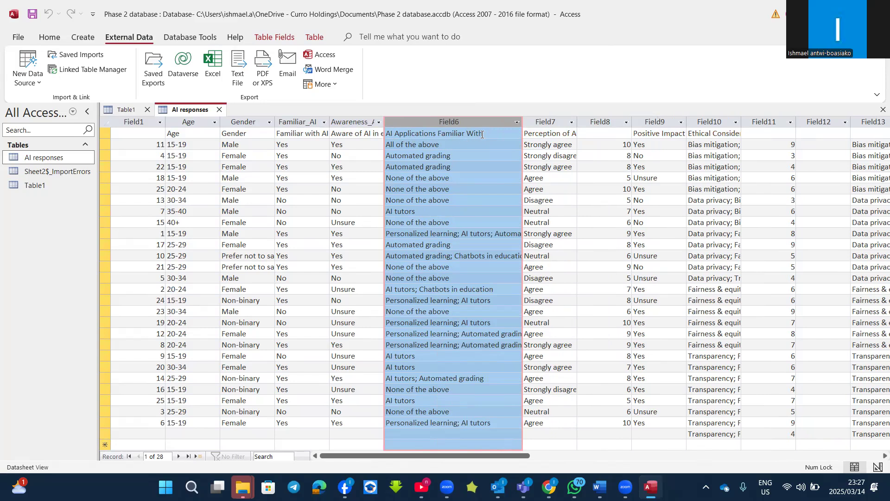
double_click(450, 120)
type("AI")
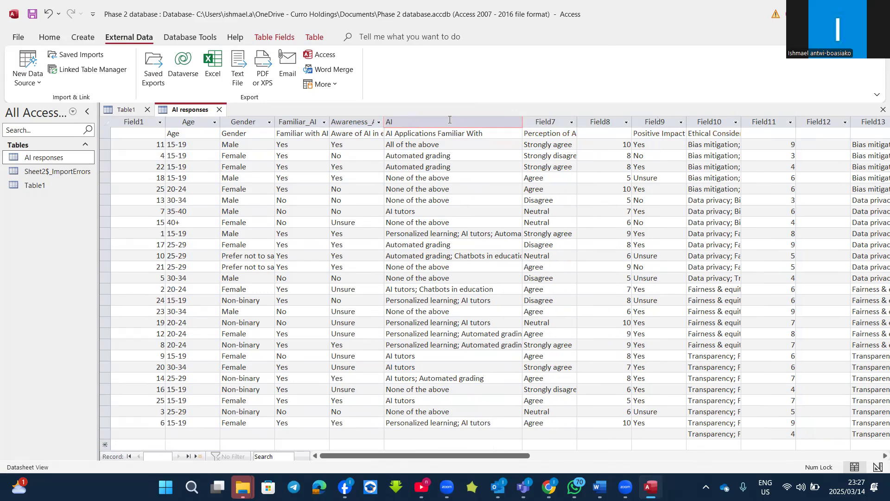
type("_App")
key("Return")
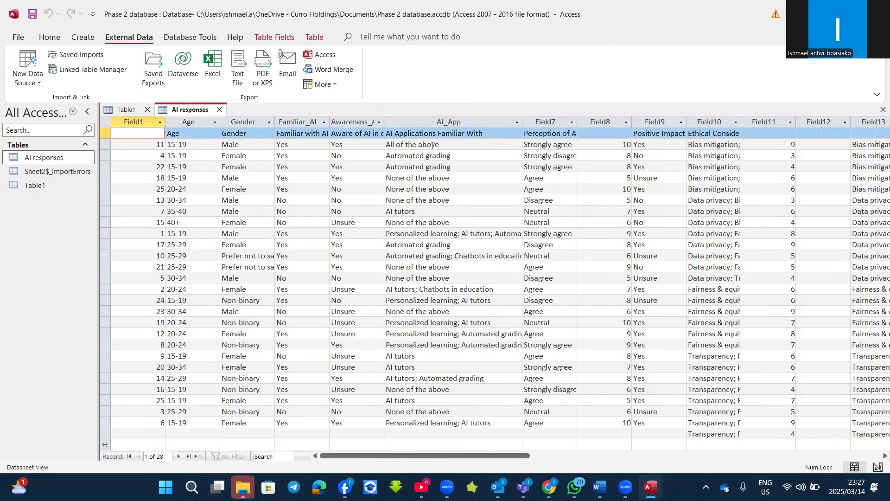
- Rename Field7 as "AI_Perception" in the AI responses table
double_click(542, 120)
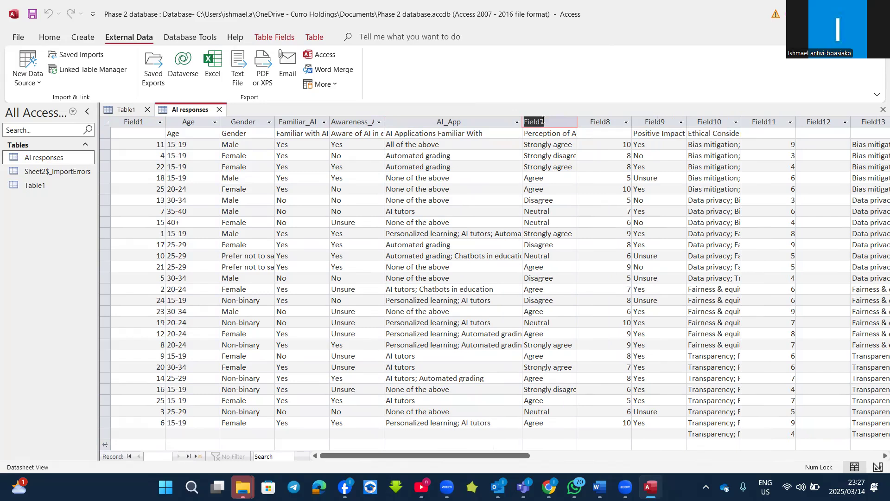
type("P")
key("BackSpace")
type("AI_Perception")
left_click(611, 138)
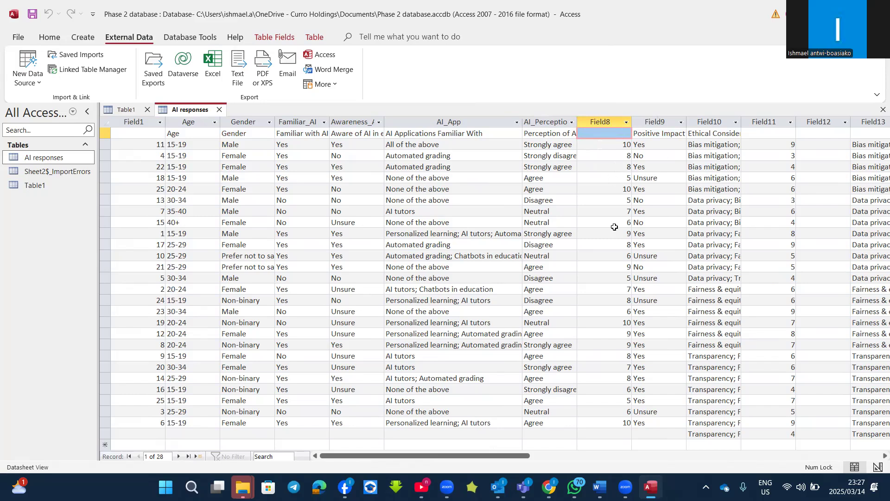
- Rename Field8 as "AI Perception" in the AI responses table
left_click_drag(528, 456, 538, 456)
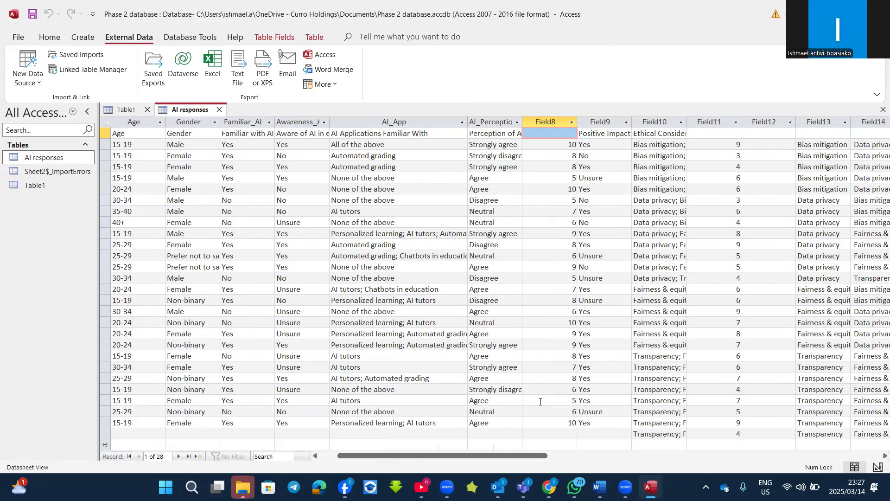
double_click(544, 121)
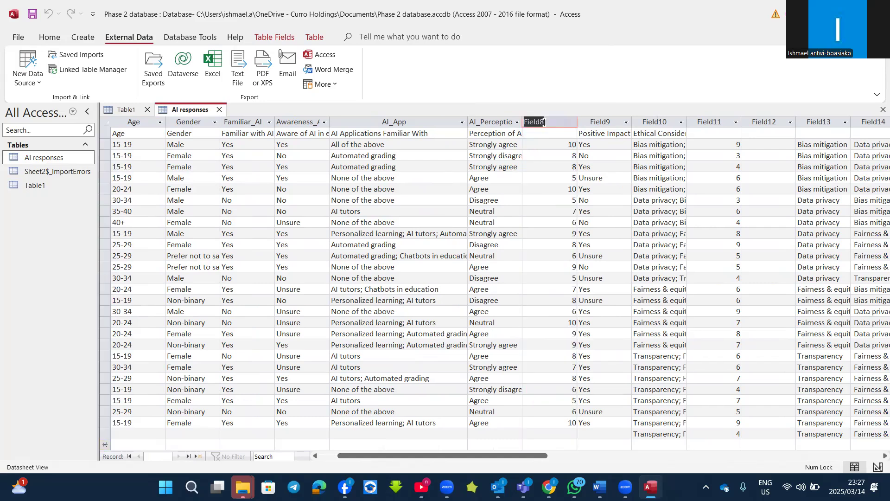
type("AI Perception")
left_click(615, 140)
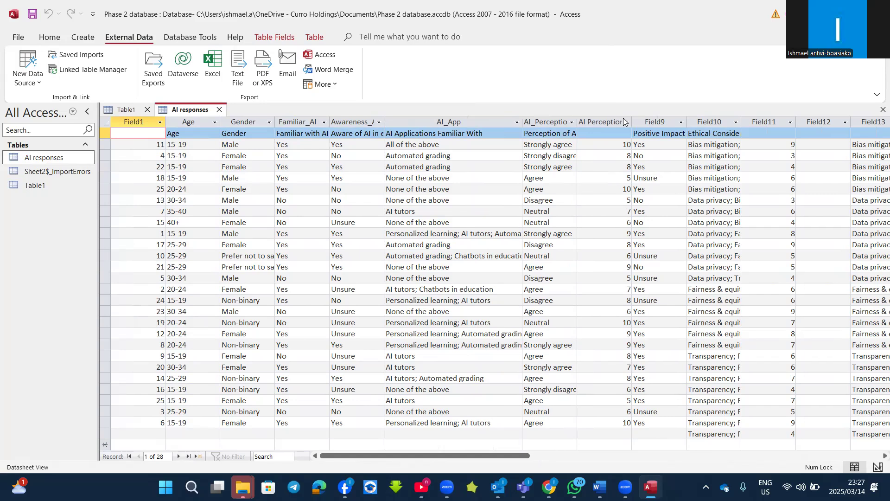
- Rename Field9 as "Positive_Impact" and Field10 as "Ethical_con" in the AI responses table
double_click(664, 121)
type("Positi")
type("ve")
type("_Impact")
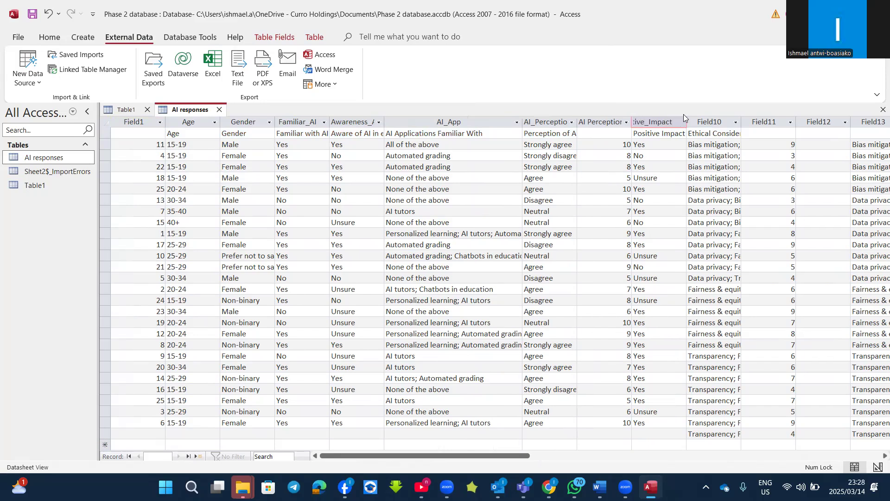
double_click(715, 122)
type("E")
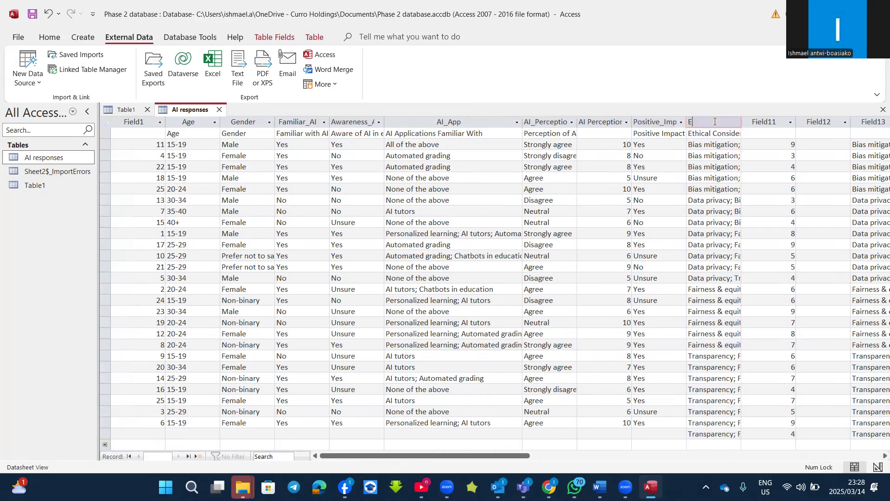
type("thical_Con")
left_click_drag(511, 456, 616, 456)
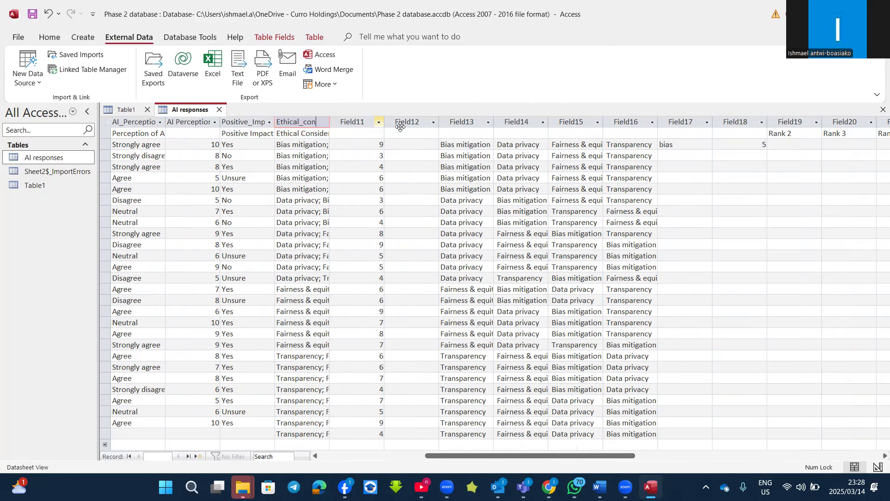
- Switch the AI responses table to Design View
left_click(50, 36)
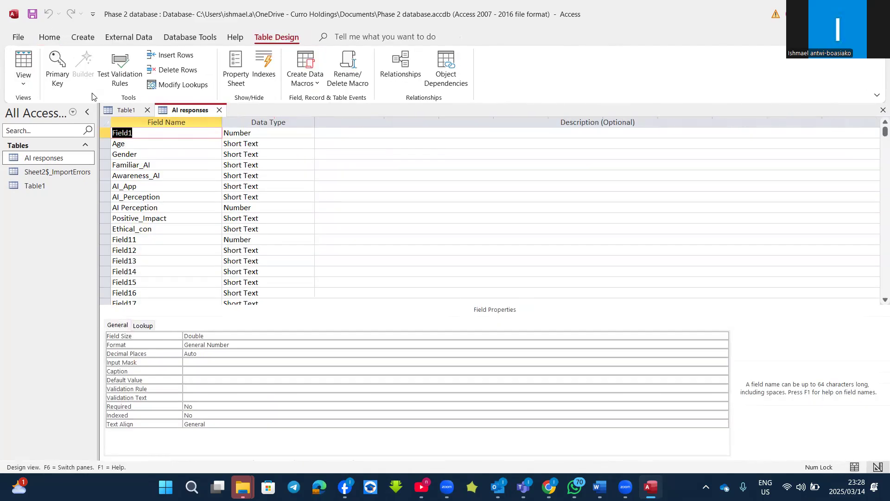
left_click(24, 61)
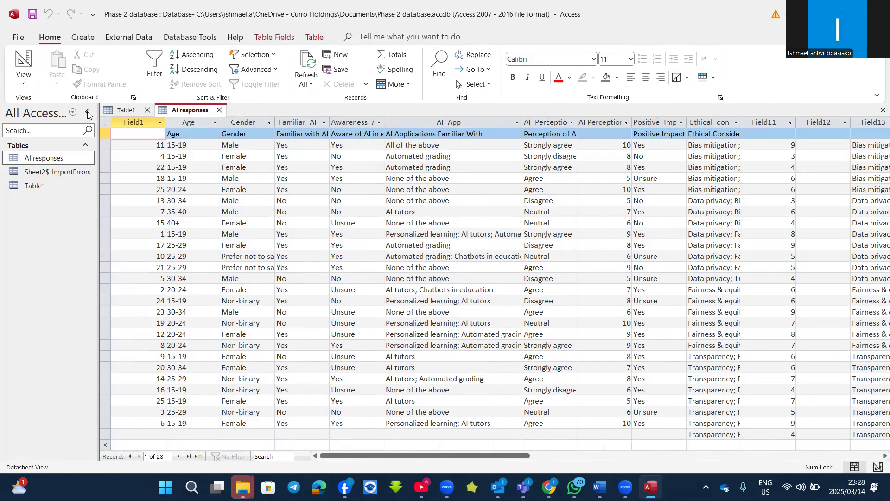
left_click(26, 88)
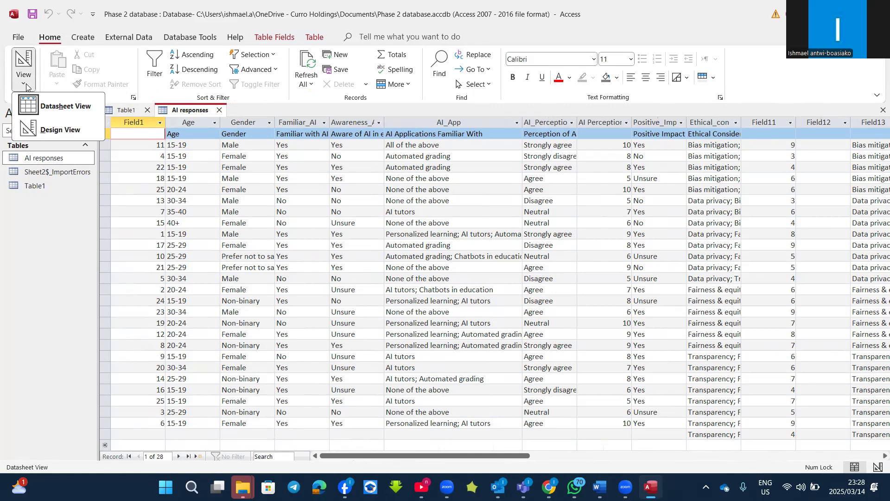
left_click(49, 133)
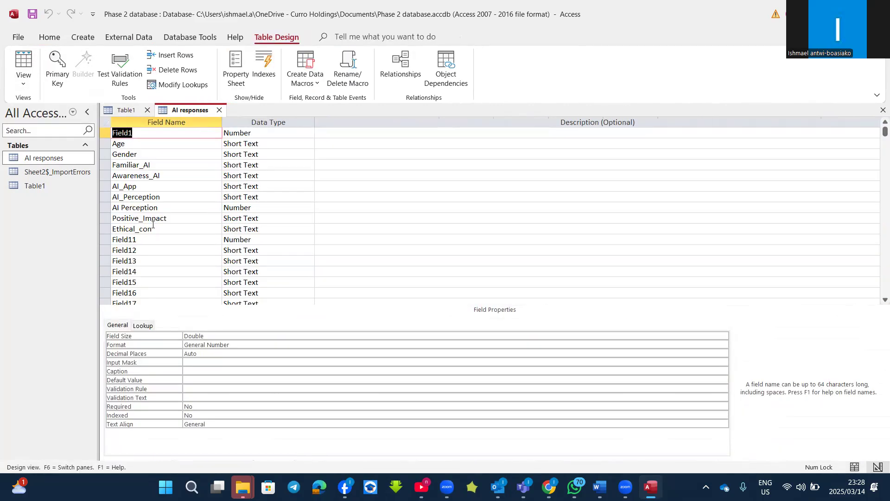
- Permanently delete Field11 and Field12 from the AI responses table design
scroll(153, 225, "down", 1)
left_click(127, 208)
left_click(105, 206)
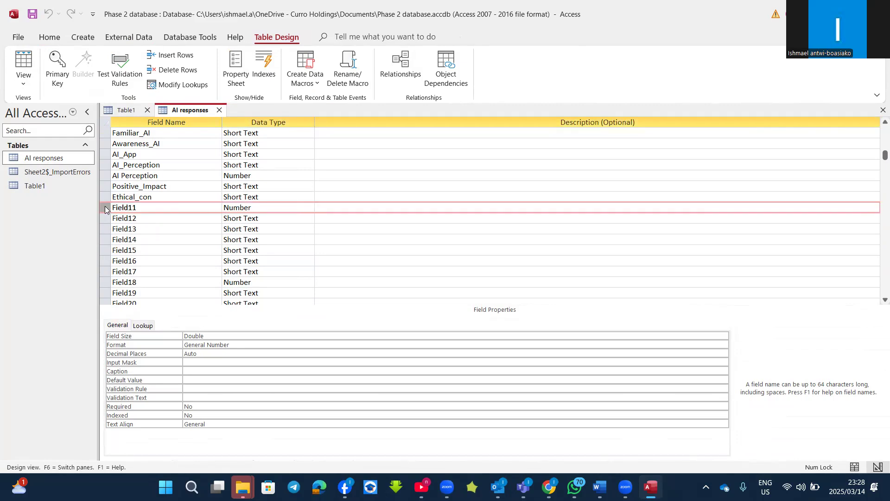
right_click(104, 207)
left_click(130, 283)
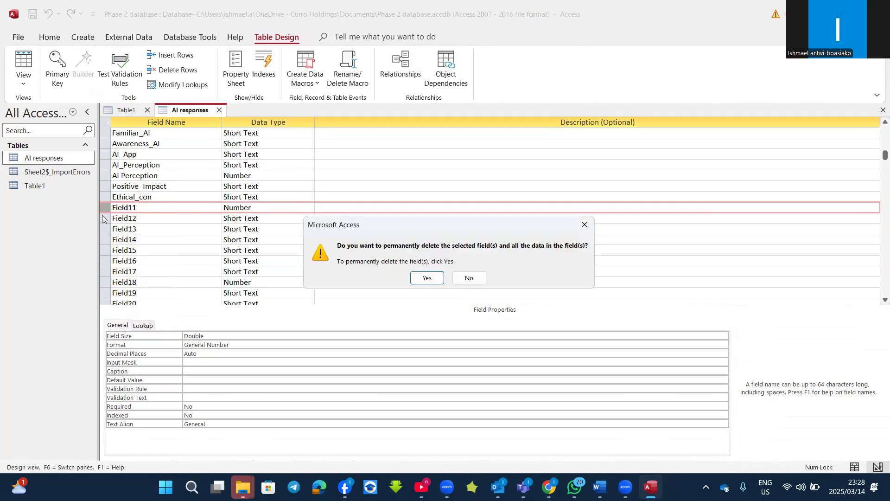
left_click(419, 278)
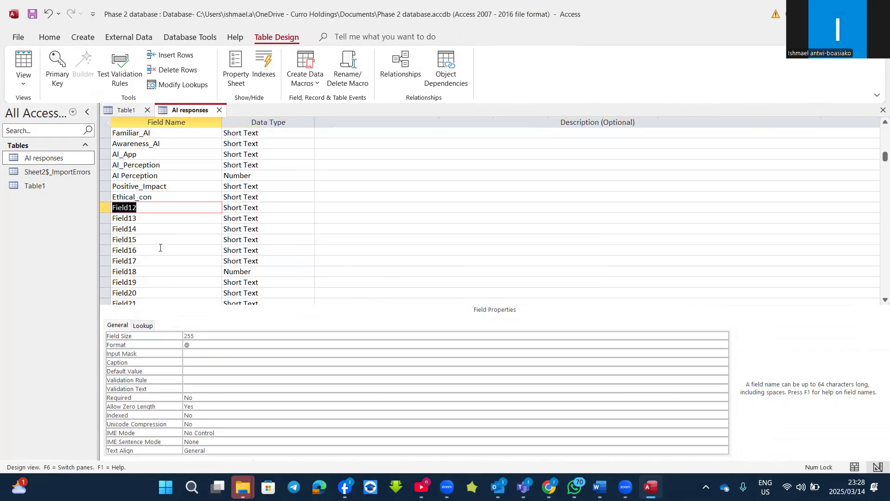
right_click(108, 212)
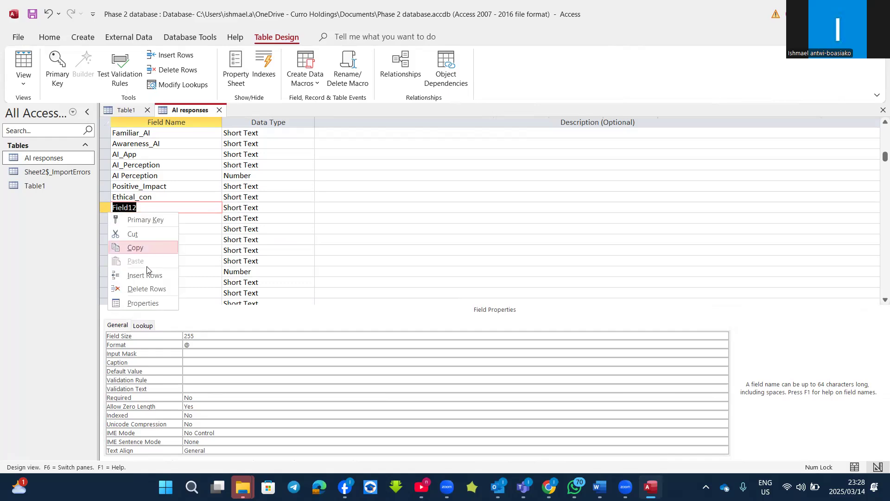
left_click(153, 289)
left_click(420, 279)
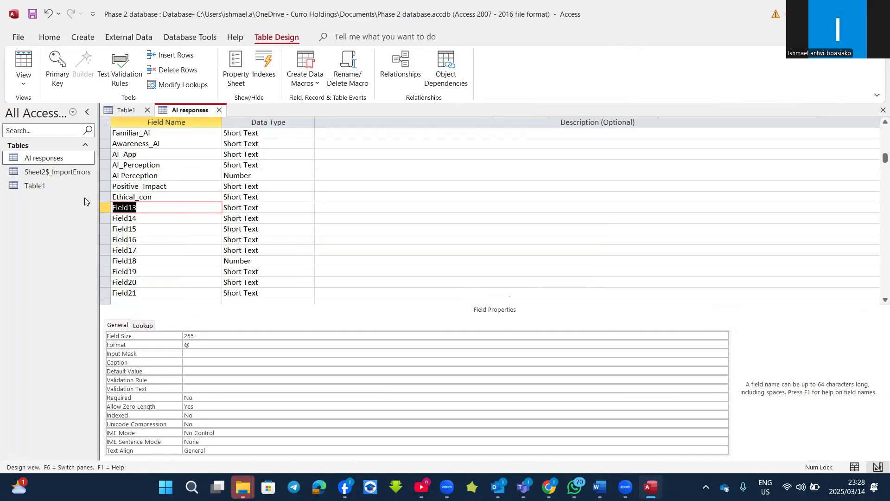
- Permanently delete Field13 and Field14 from the AI responses table design
right_click(107, 209)
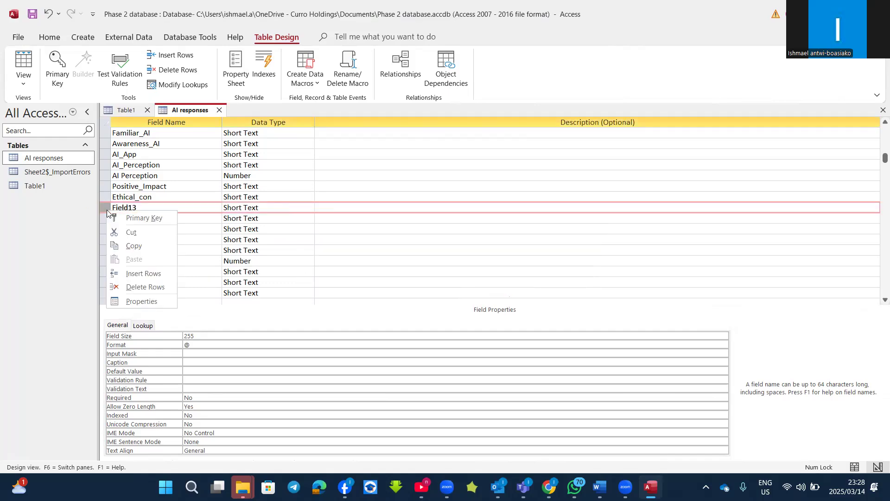
left_click(153, 288)
left_click(424, 279)
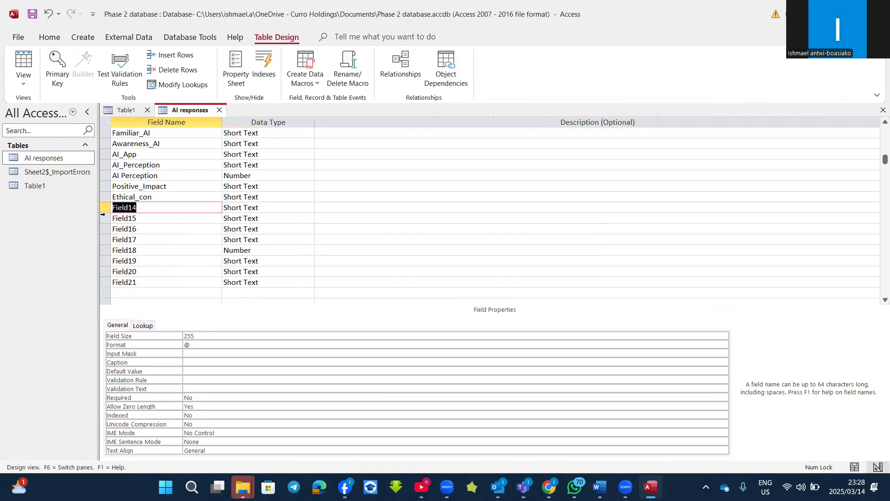
right_click(105, 215)
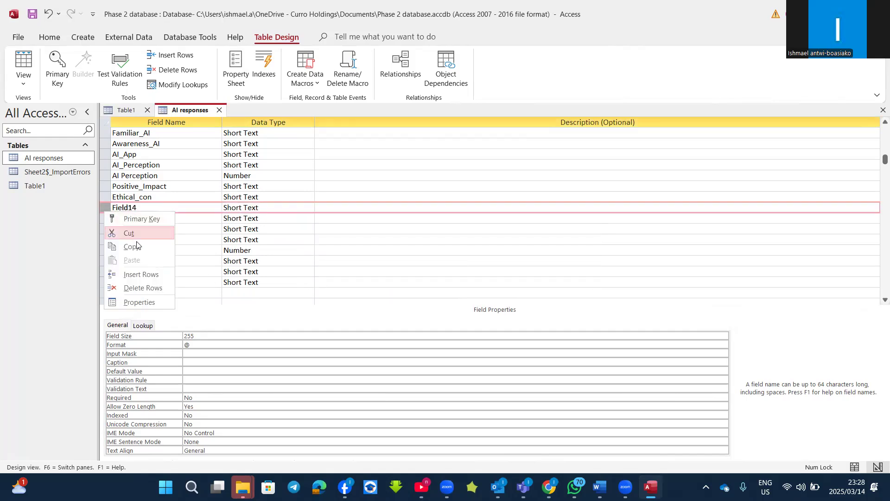
left_click(127, 287)
left_click(424, 278)
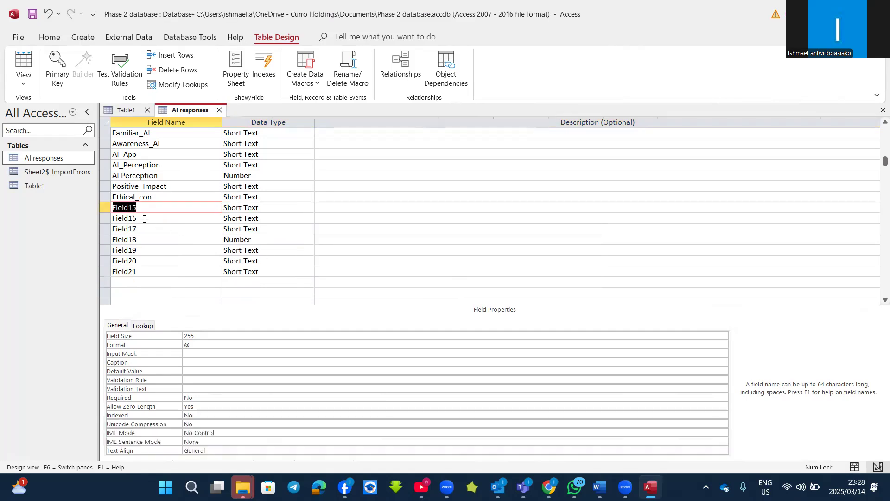
- Permanently delete Field15 and Field16 from the AI responses table design
right_click(105, 207)
left_click(127, 283)
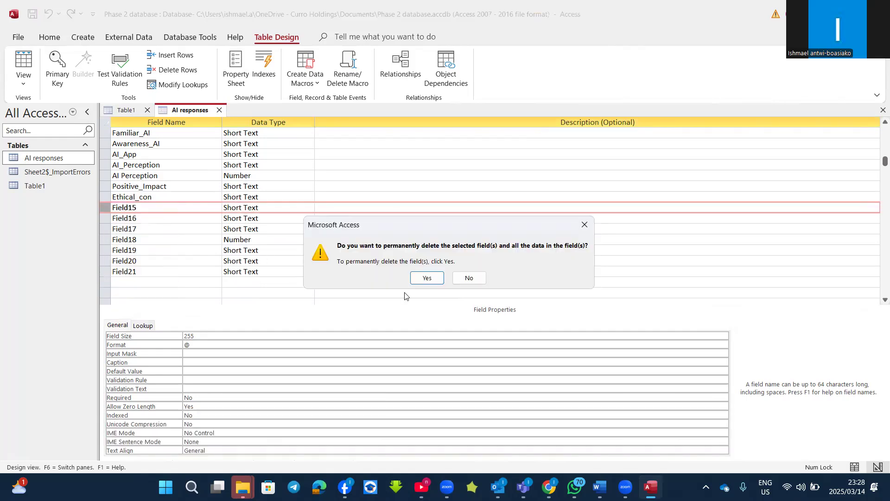
left_click(426, 278)
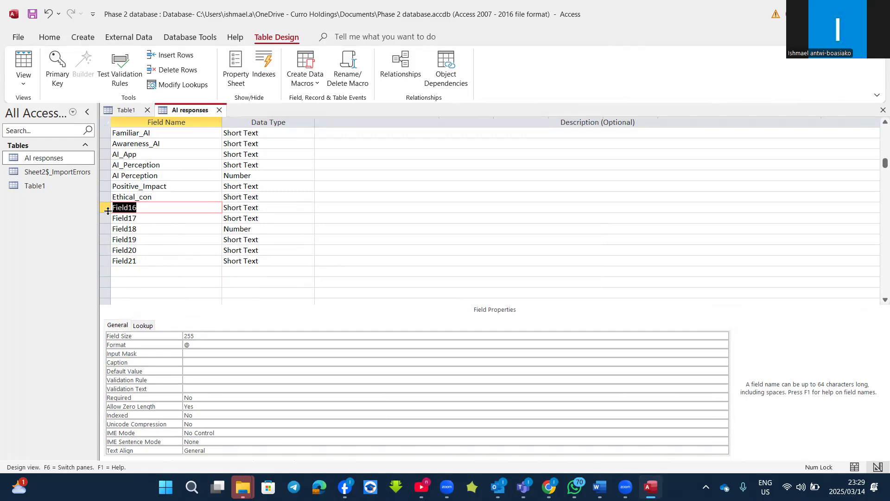
right_click(108, 210)
left_click(129, 287)
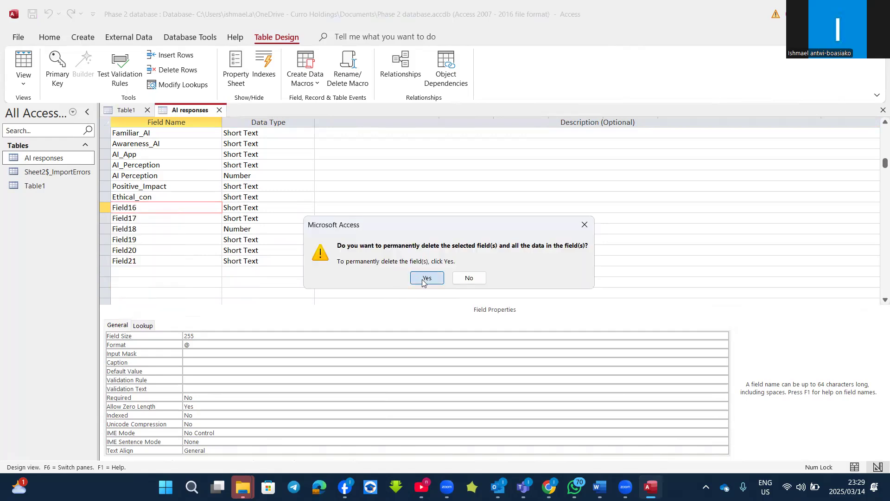
left_click(425, 277)
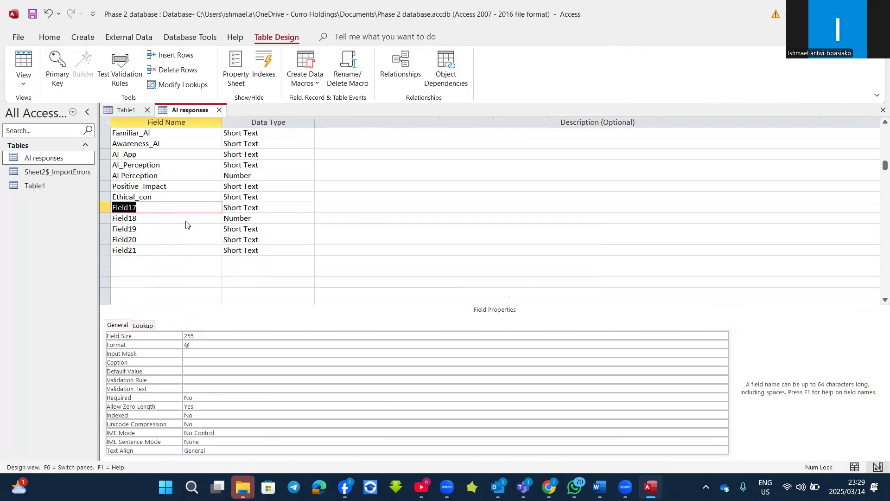
- Permanently delete Field17 and Field18 from the AI responses table design
left_click(104, 213)
key("Delete")
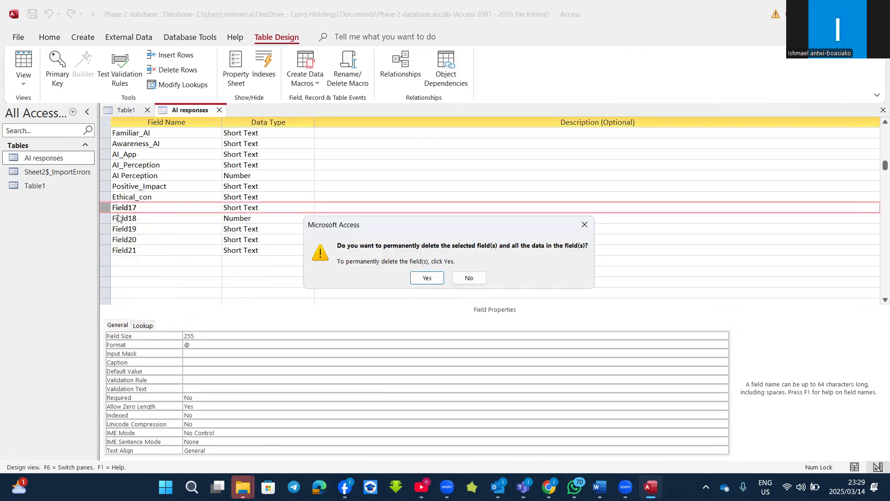
left_click(427, 278)
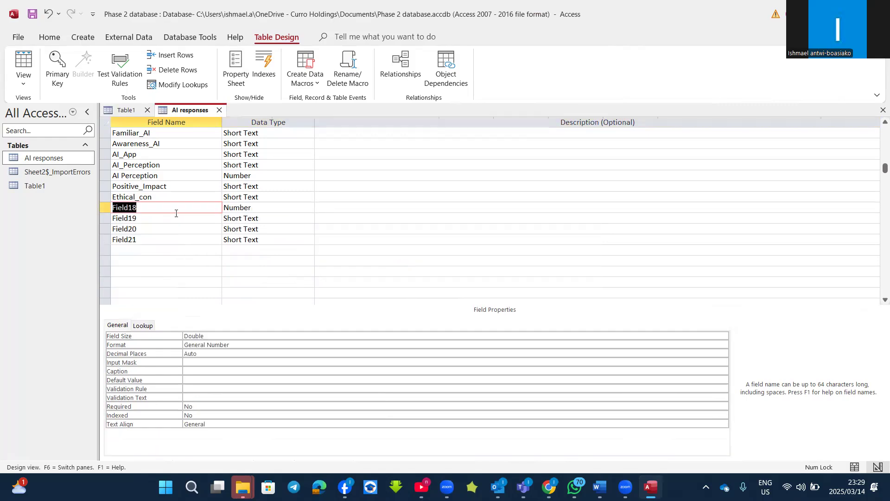
right_click(106, 212)
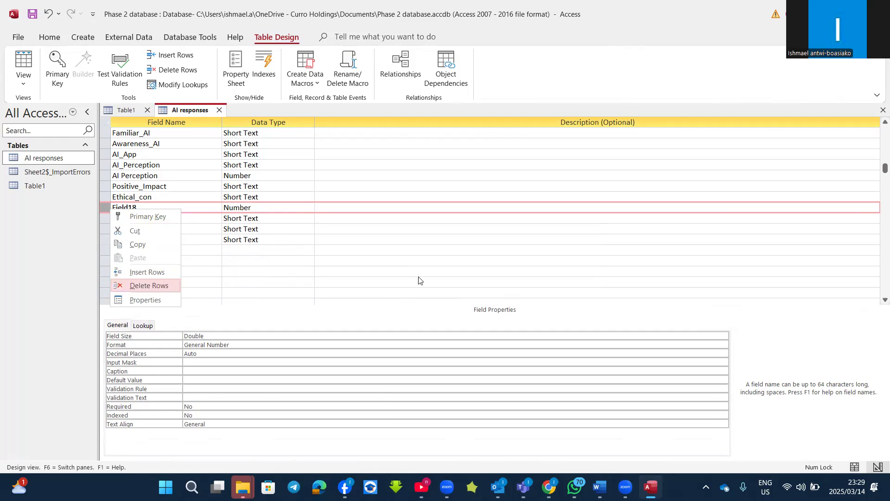
key("Return")
- Permanently delete the last unneeded fields, Field19, Field20 and Field21, from the AI responses table design
right_click(105, 209)
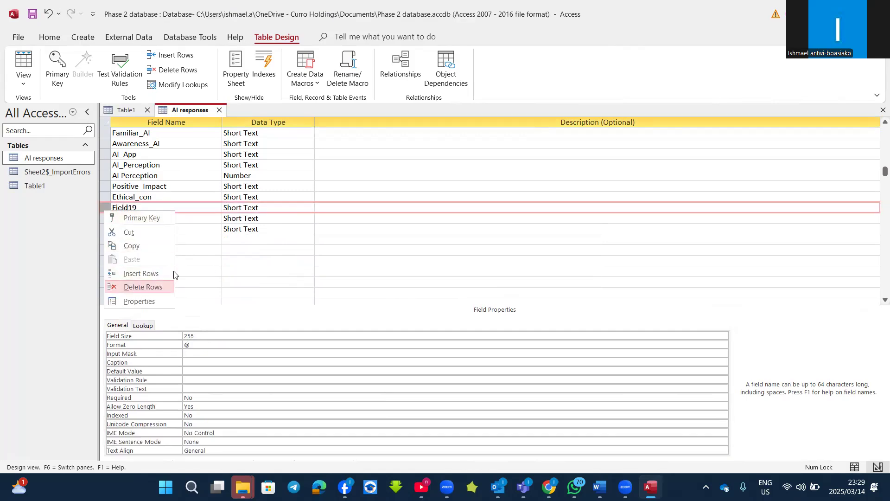
key("Return")
left_click(421, 275)
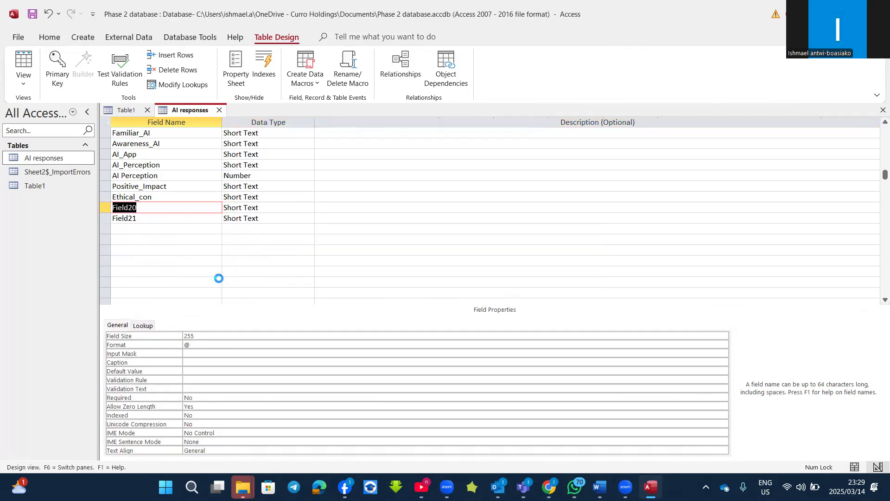
right_click(104, 208)
left_click(150, 284)
left_click(421, 274)
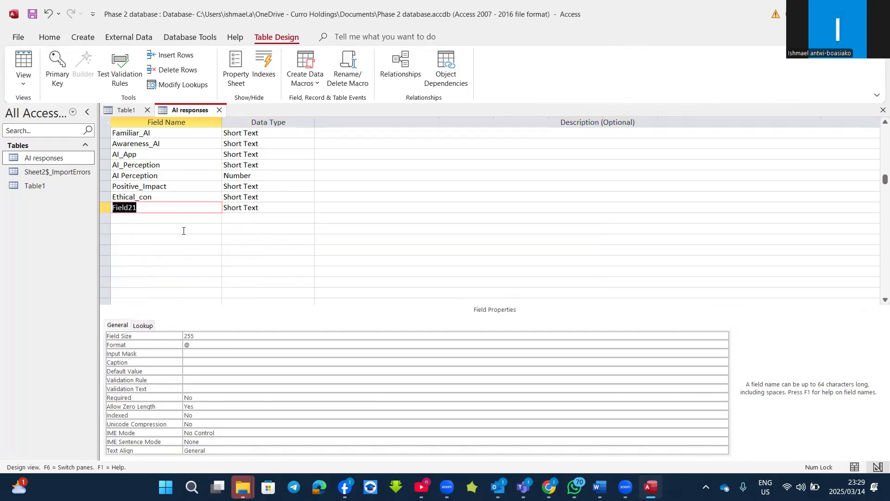
right_click(104, 207)
left_click(149, 284)
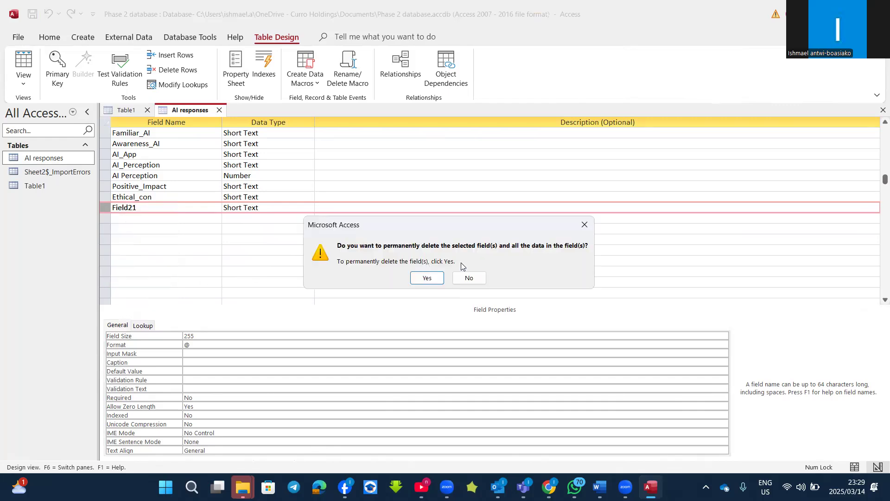
left_click(427, 279)
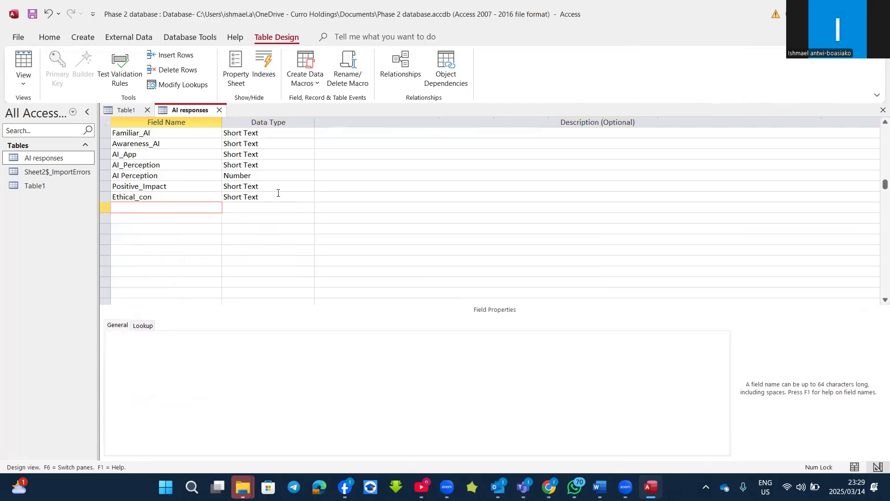
- Rename Field1 in the AI responses table design as number
scroll(278, 193, "up", 1)
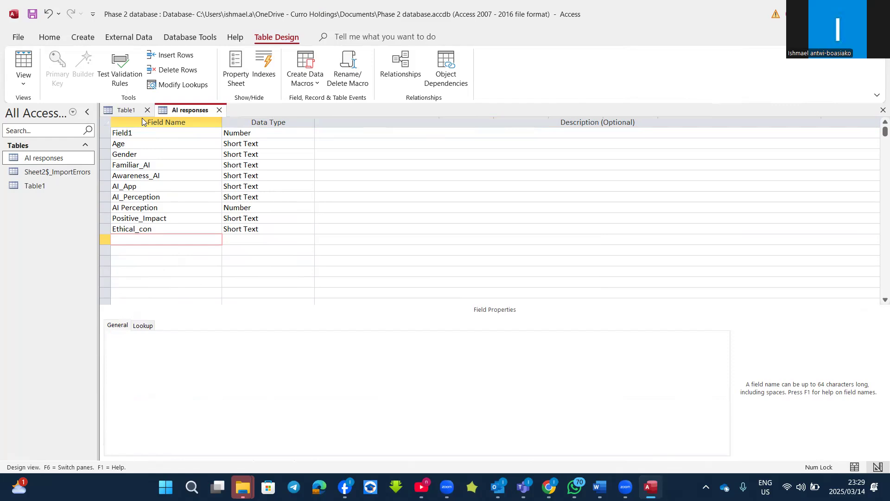
key("BackSpace")
key("BackSpace")
key("BackSpace")
key("BackSpace")
key("BackSpace")
key("BackSpace")
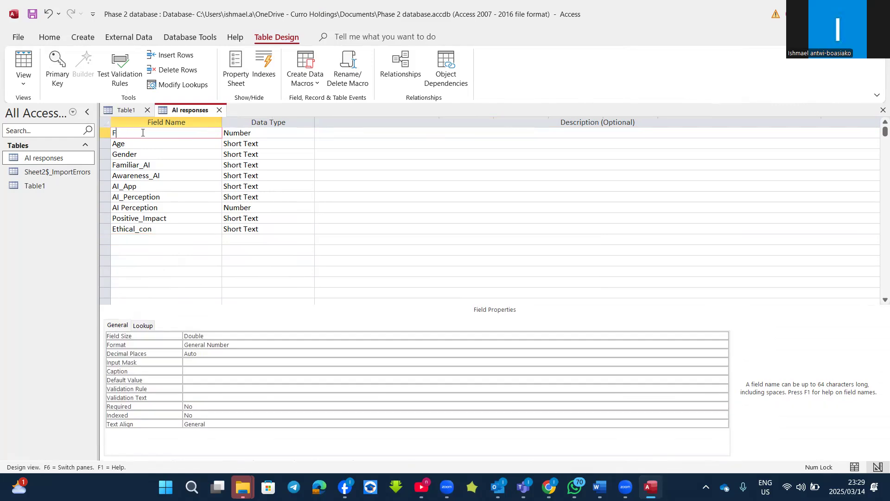
type("number")
left_click(170, 143)
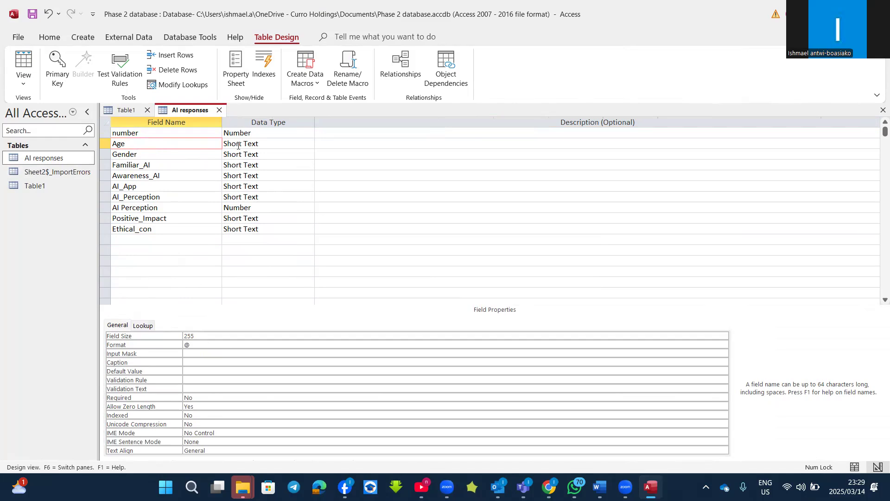
- Save the AI responses table design and display its records in Datasheet view
left_click(273, 144)
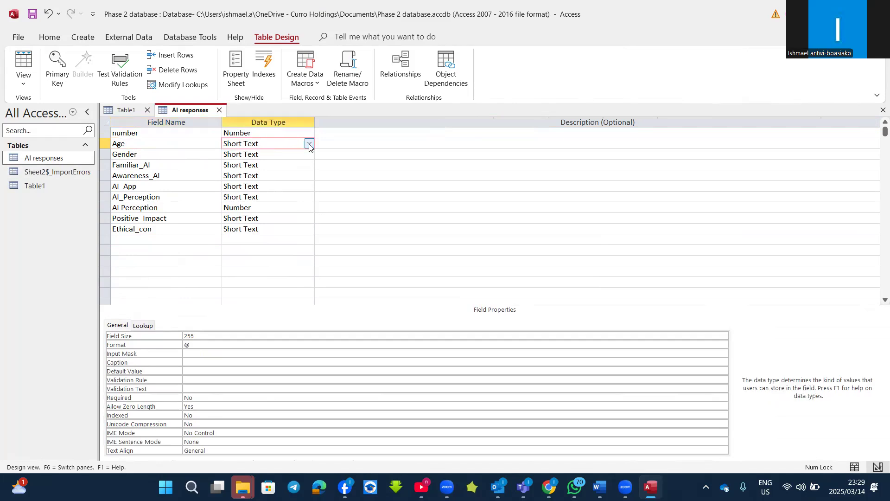
left_click(26, 63)
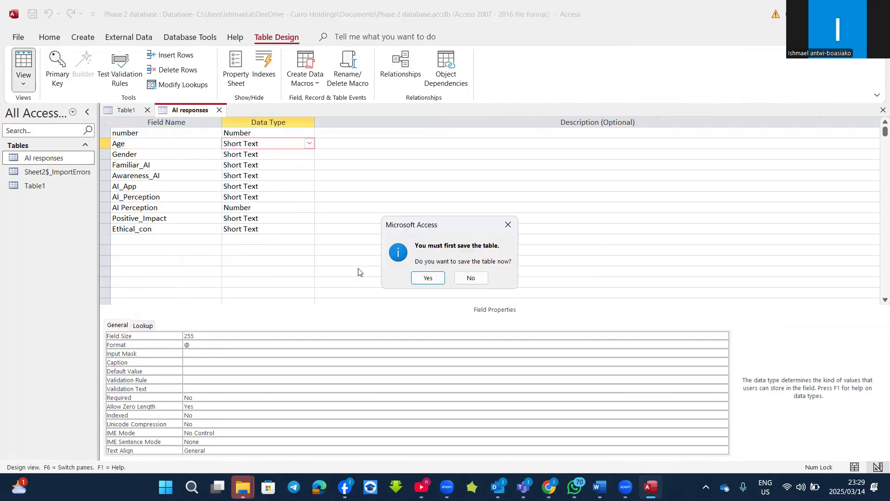
left_click(422, 278)
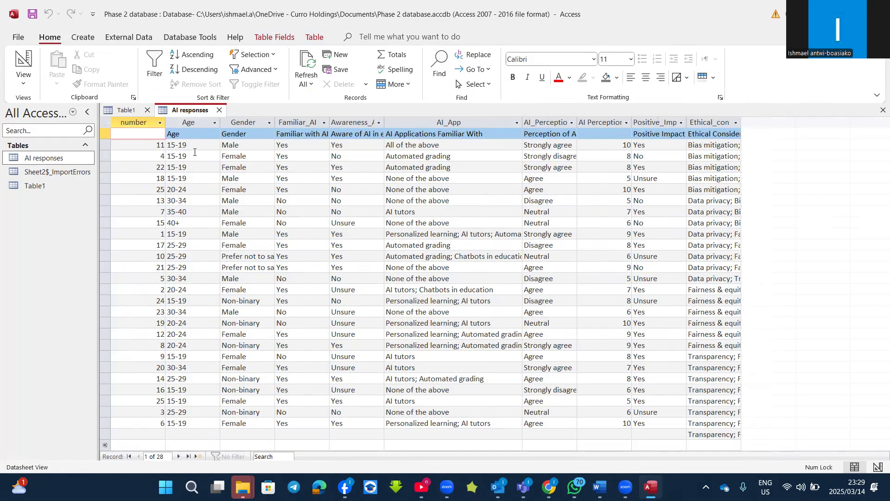
- Set the Age field's size to 5 in the table design and save the table, accepting the shorter field size
left_click(24, 84)
left_click(48, 133)
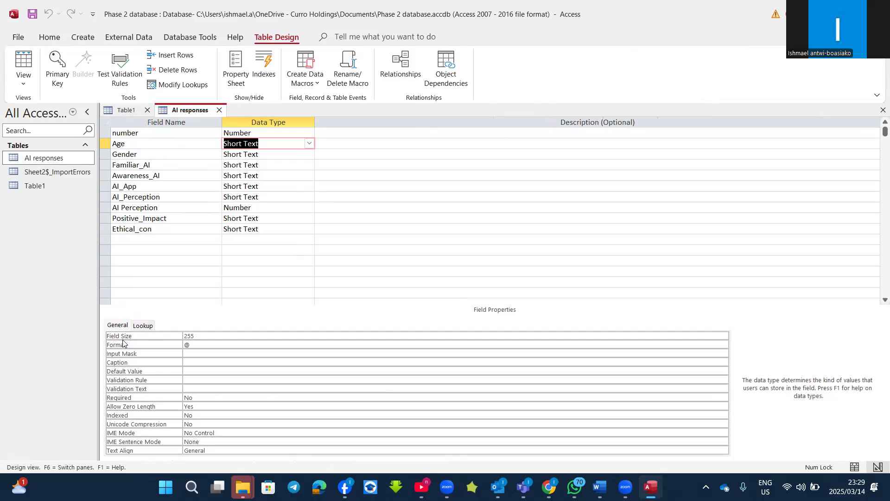
left_click(145, 145)
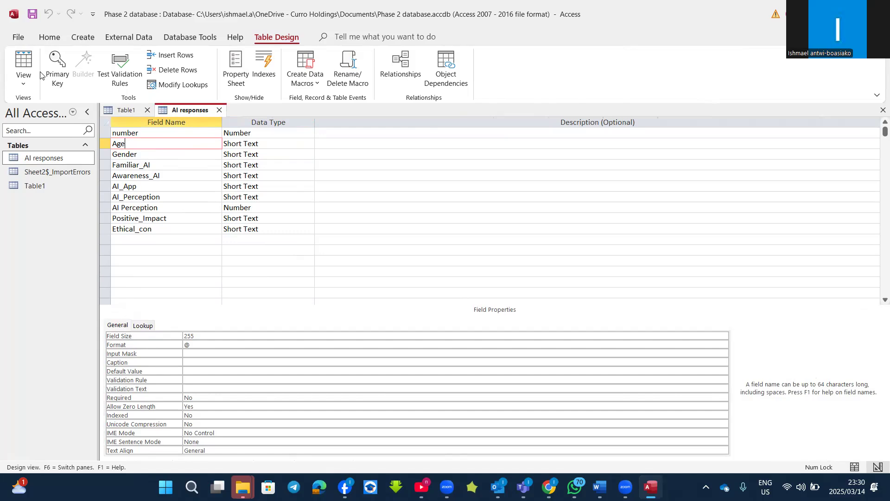
left_click(22, 63)
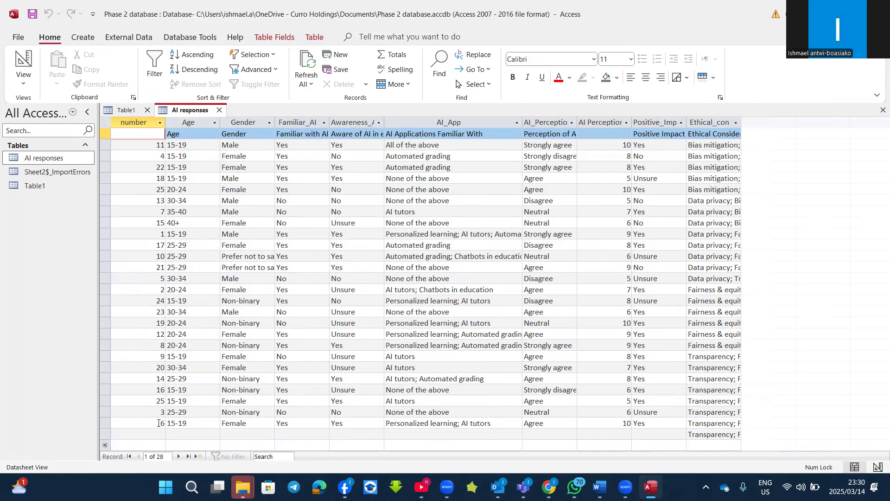
left_click(23, 62)
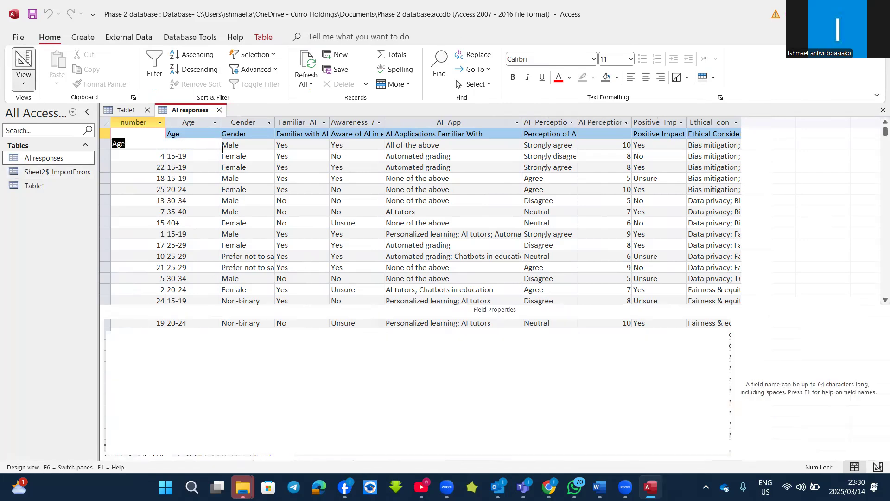
left_click(201, 338)
key("BackSpace")
key("BackSpace")
key("BackSpace")
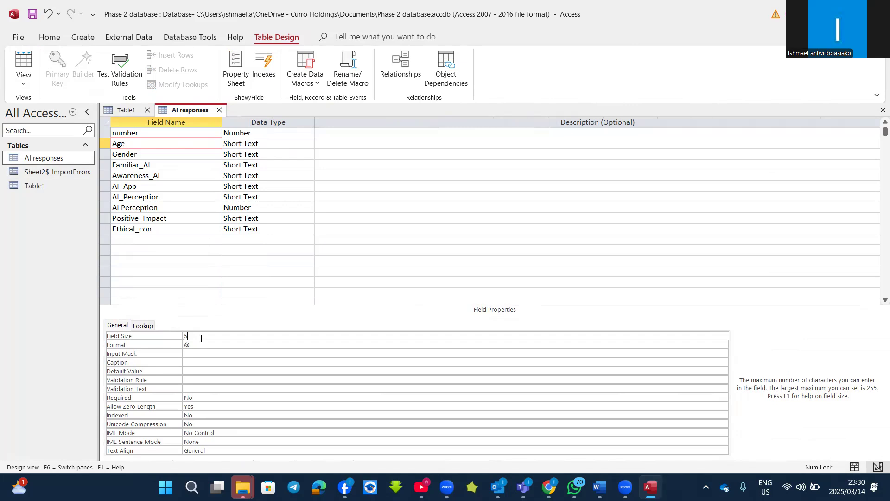
left_click(23, 65)
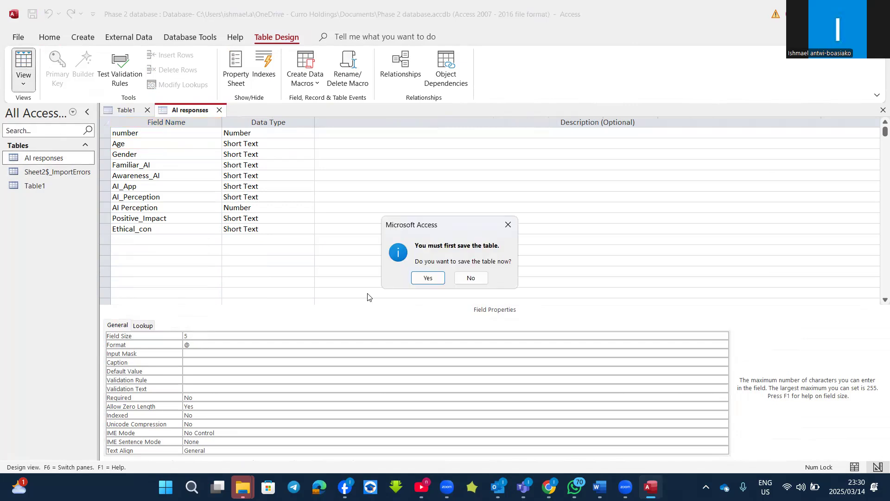
left_click(428, 278)
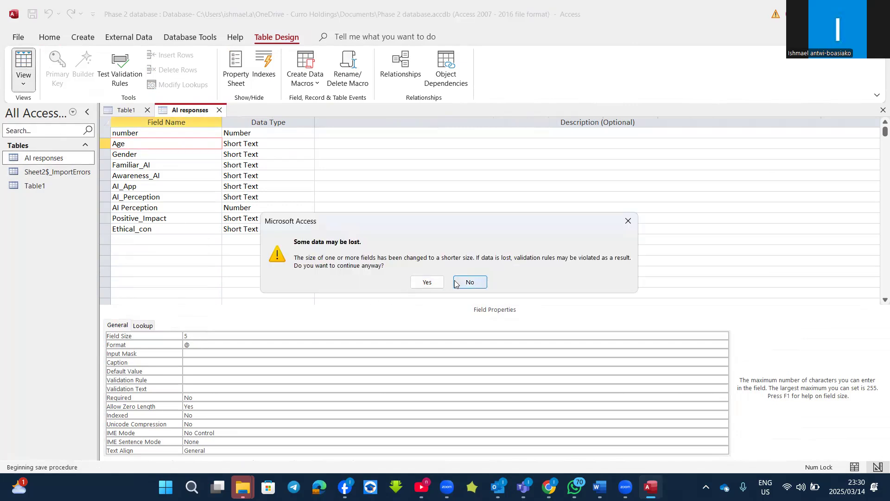
left_click(425, 282)
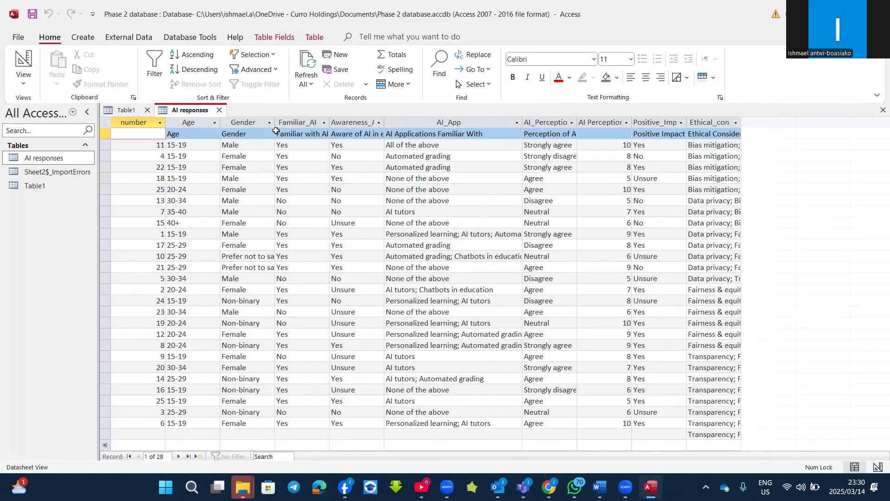
- Permanently delete the first record holding the imported heading labels, and adjust the Gender column's width to fit its entries
left_click_drag(276, 124, 320, 125)
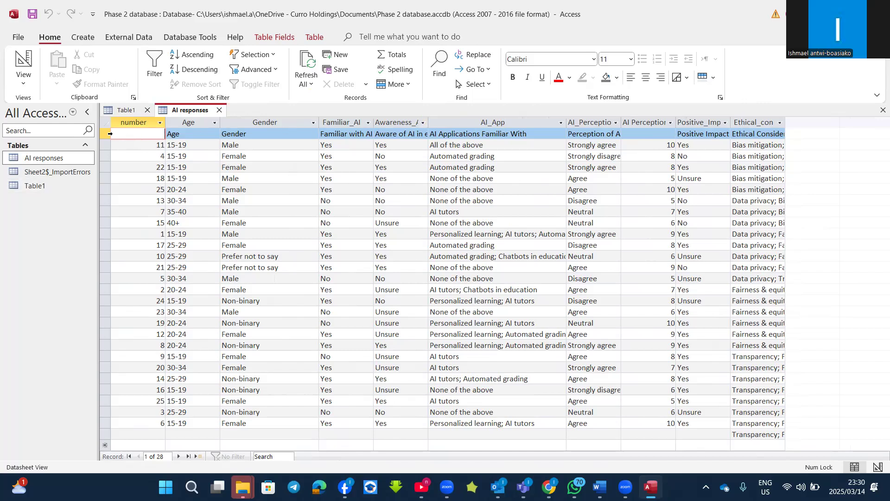
left_click(106, 135)
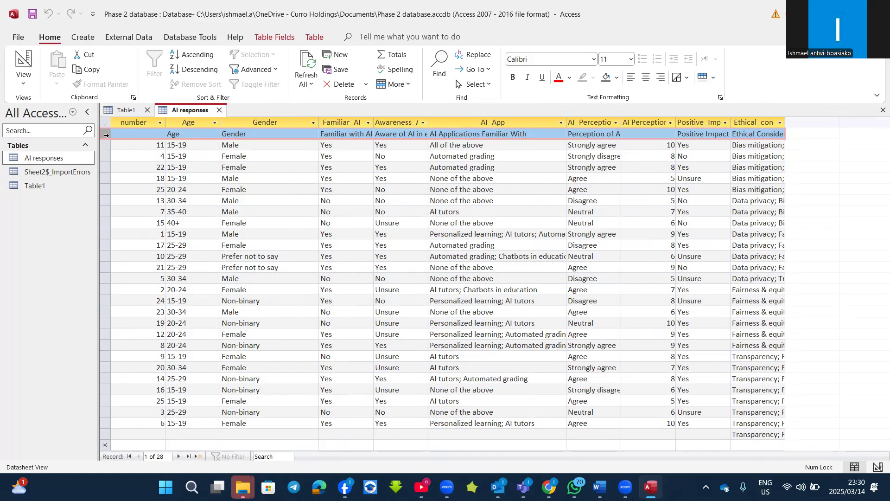
right_click(106, 135)
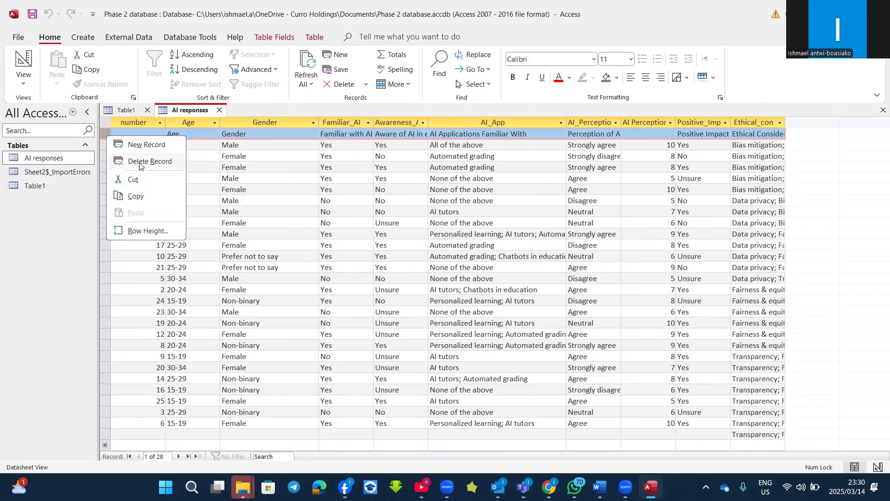
left_click(181, 160)
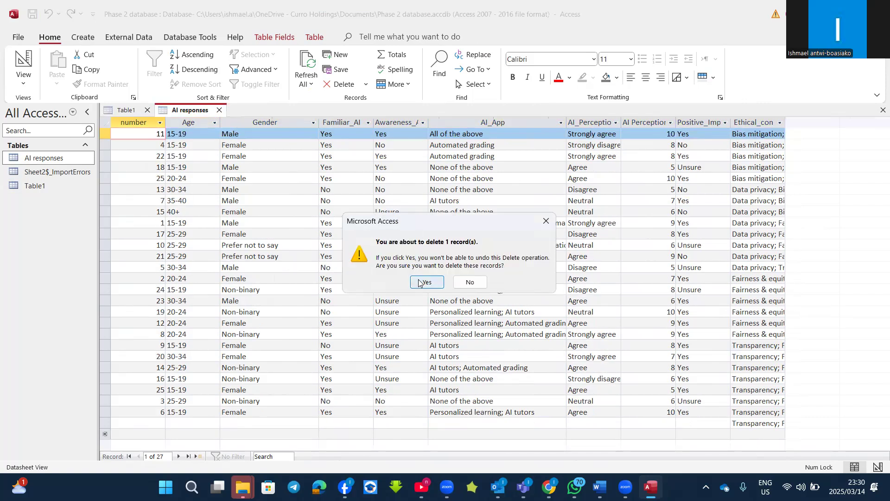
left_click(421, 283)
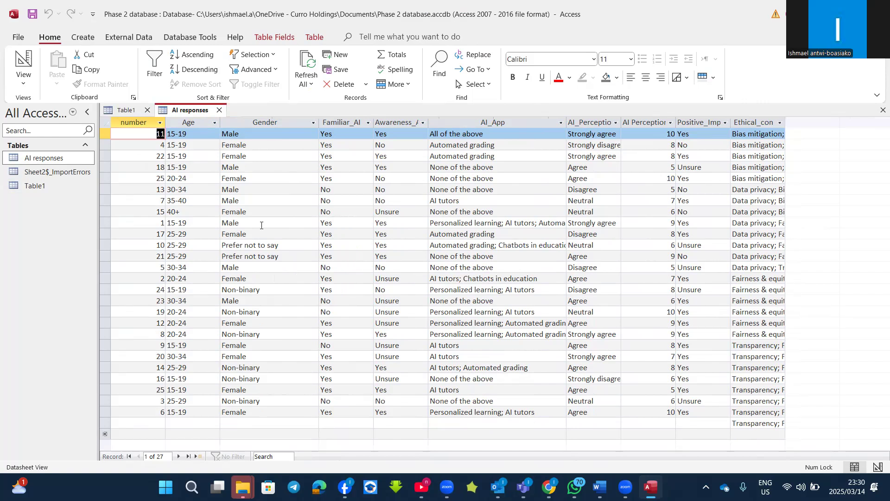
left_click_drag(318, 123, 283, 129)
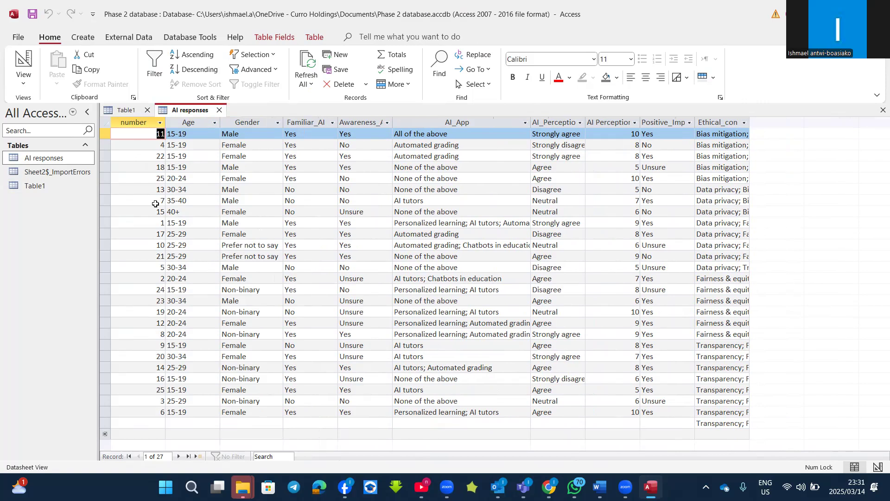
- Set the Gender field's size to 17 in the table design and save the table, accepting the shorter field size
left_click(23, 60)
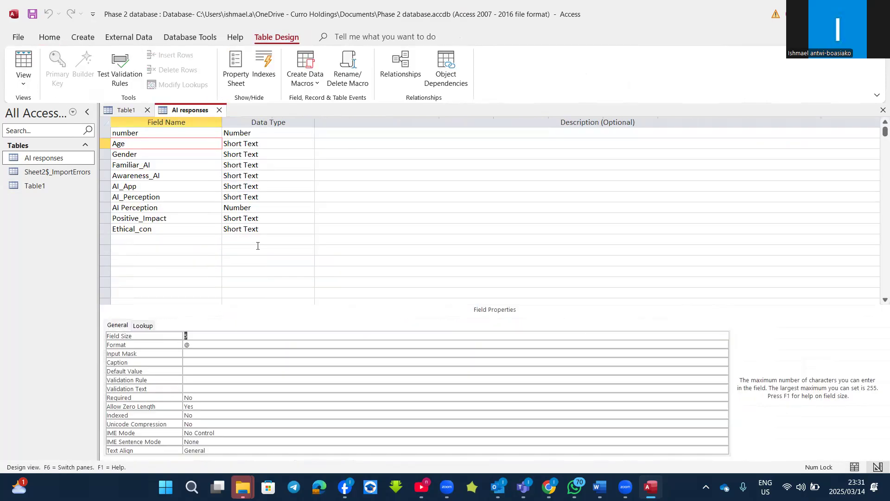
left_click(146, 156)
left_click(201, 337)
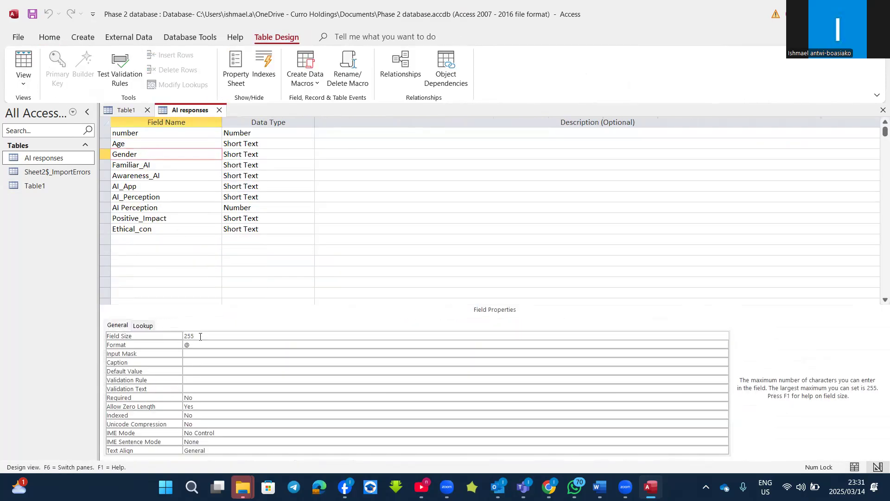
key("BackSpace")
key("BackSpace")
key("BackSpace")
left_click(24, 62)
left_click(434, 279)
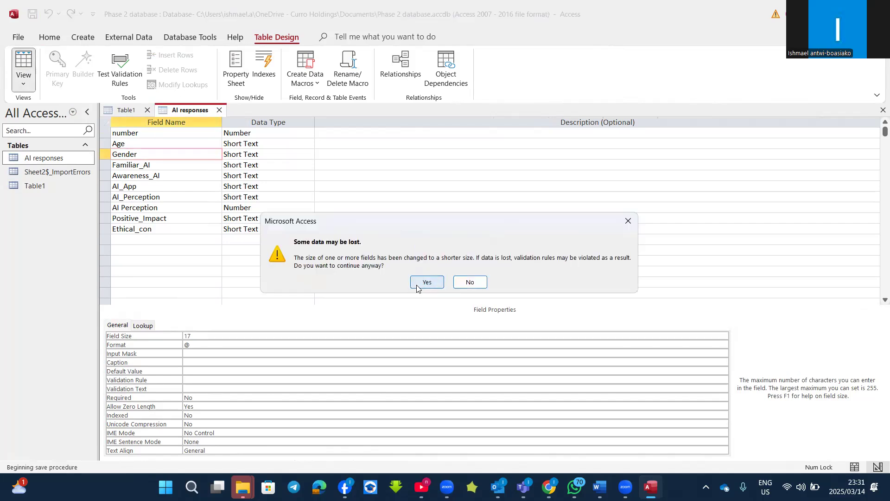
left_click(423, 283)
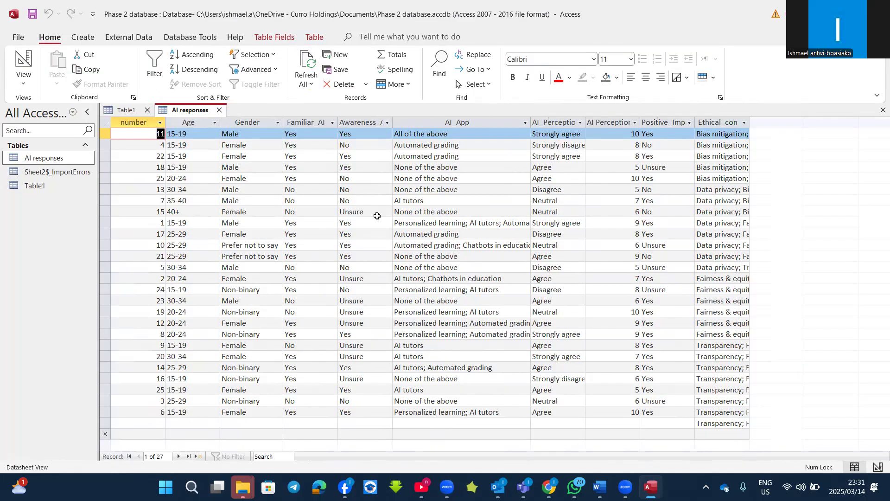
- Widen the AI_App column in the datasheet so its longest entries fit in full
left_click_drag(532, 123, 635, 135)
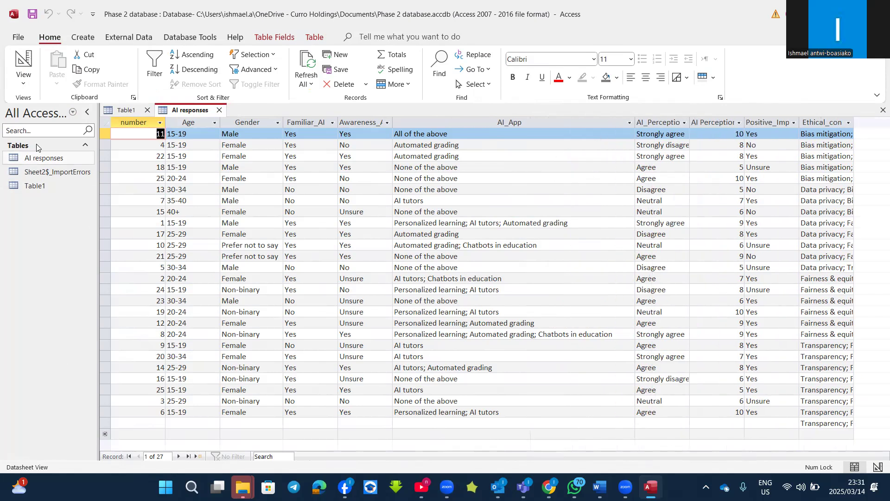
left_click(23, 63)
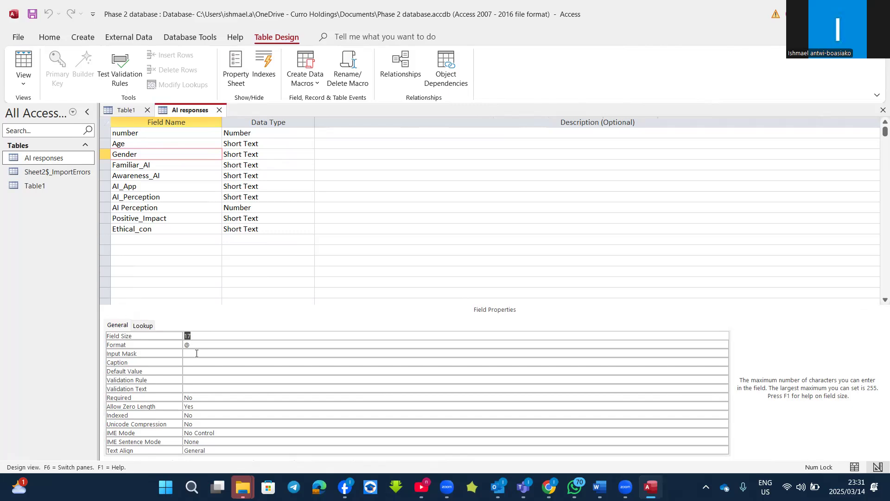
left_click(24, 63)
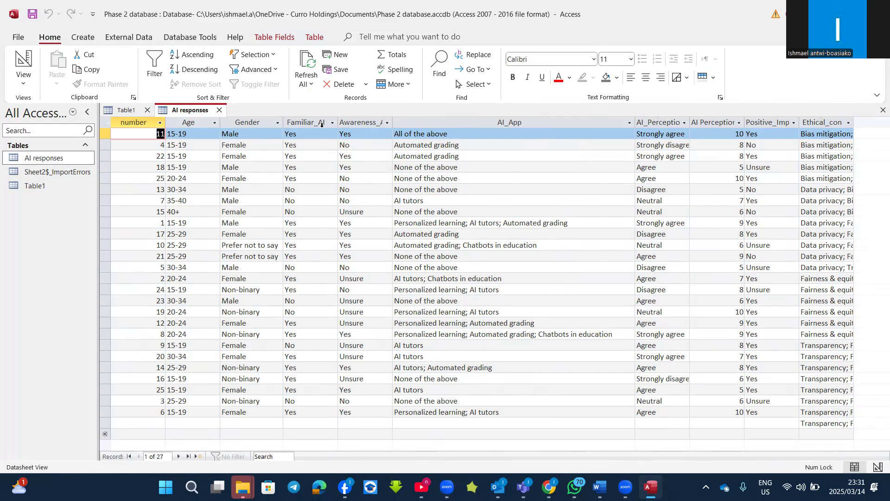
- Start a lookup for the Familiar_AI field in the table design, choosing to supply its list values manually
left_click(23, 61)
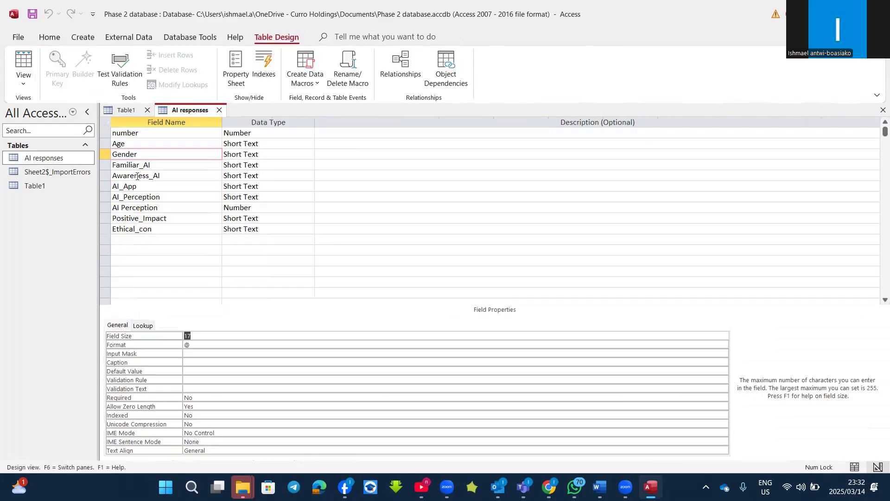
left_click(161, 166)
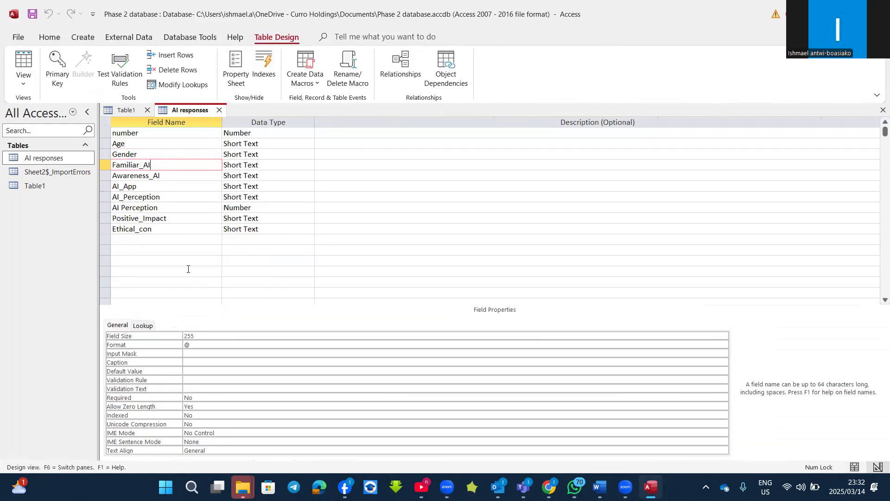
scroll(189, 269, "down", 1)
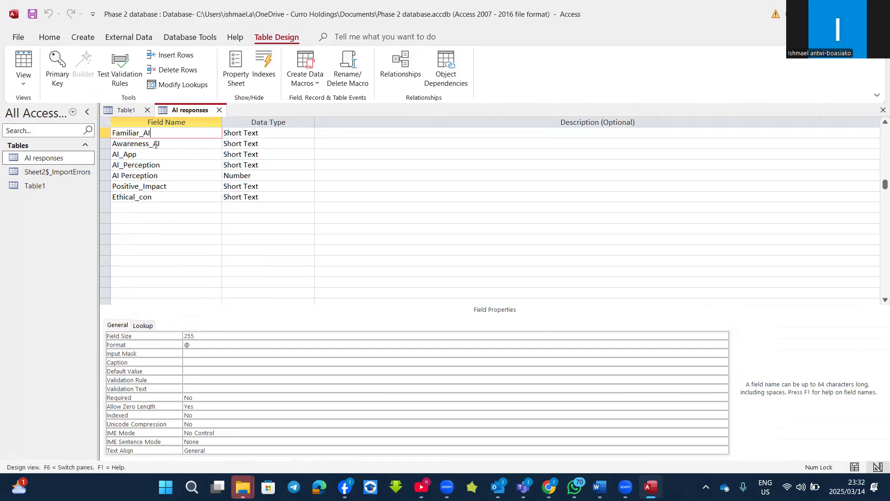
scroll(156, 145, "up", 1)
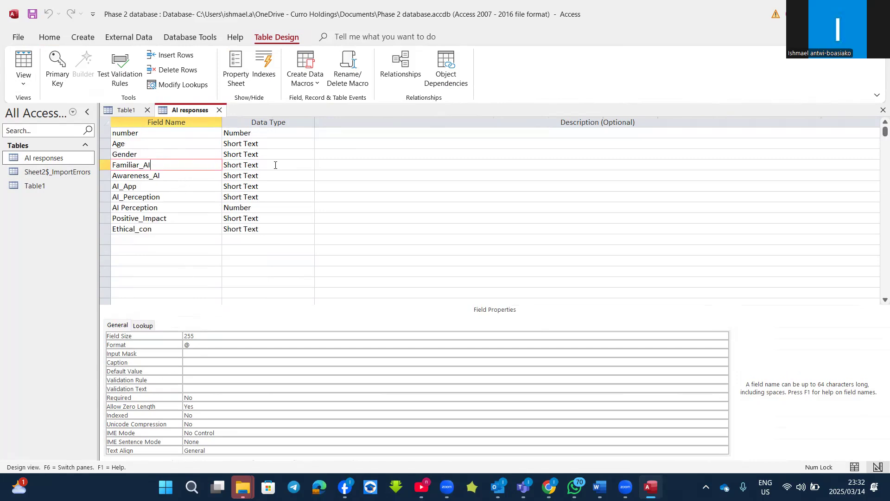
left_click(310, 166)
left_click(309, 165)
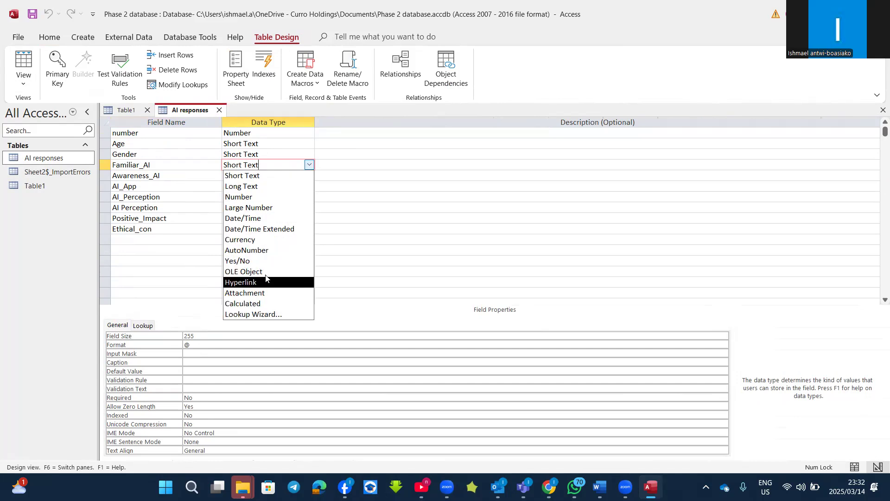
left_click(255, 315)
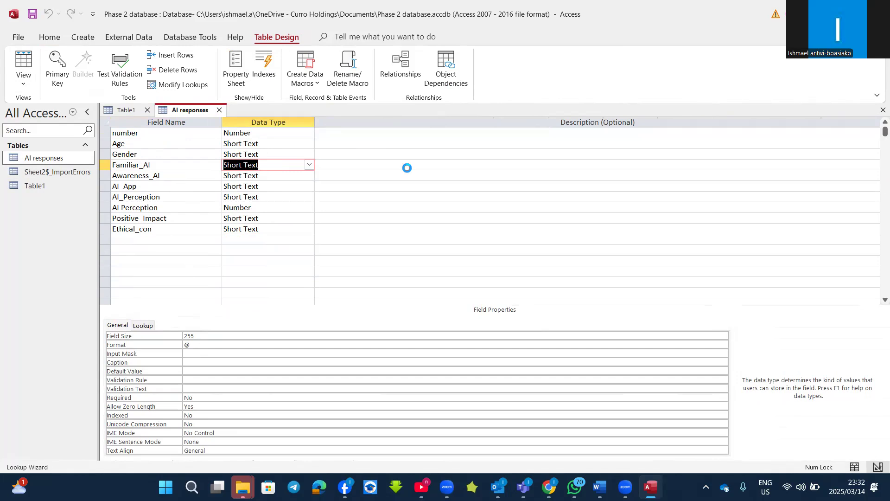
left_click(471, 175)
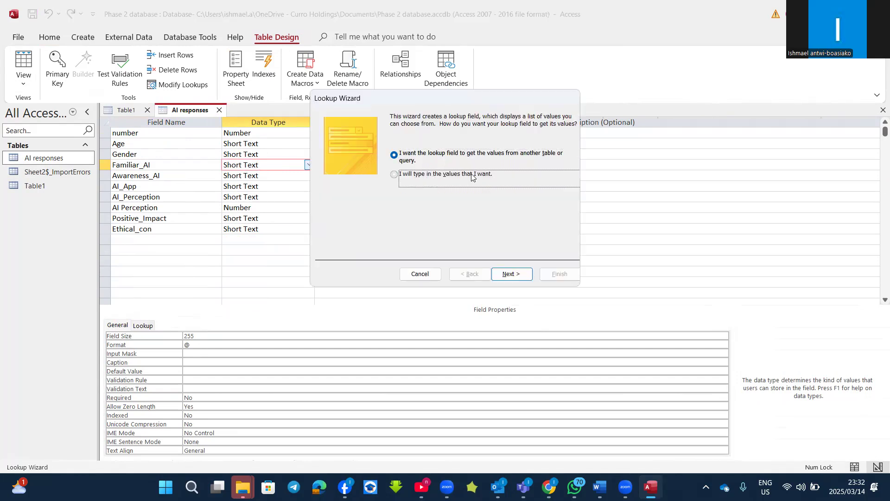
left_click(503, 276)
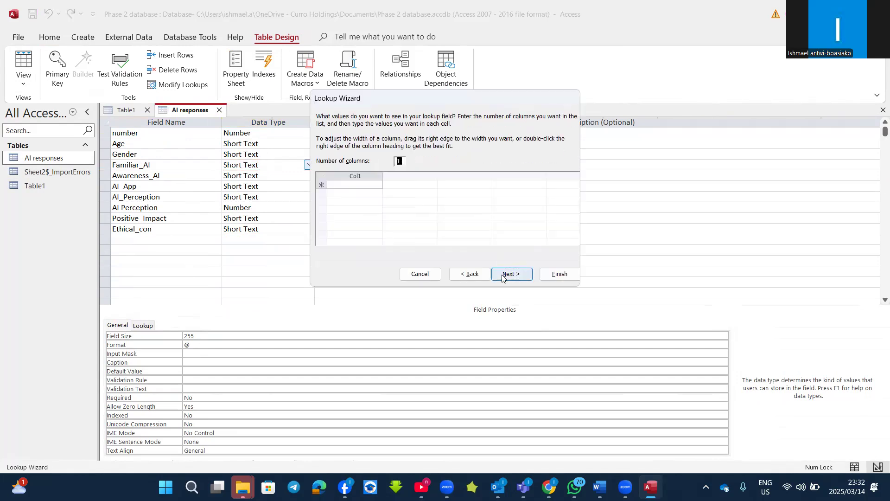
- Enter Yes and No as the Familiar_AI lookup values in a single column and finish the wizard
left_click(335, 185)
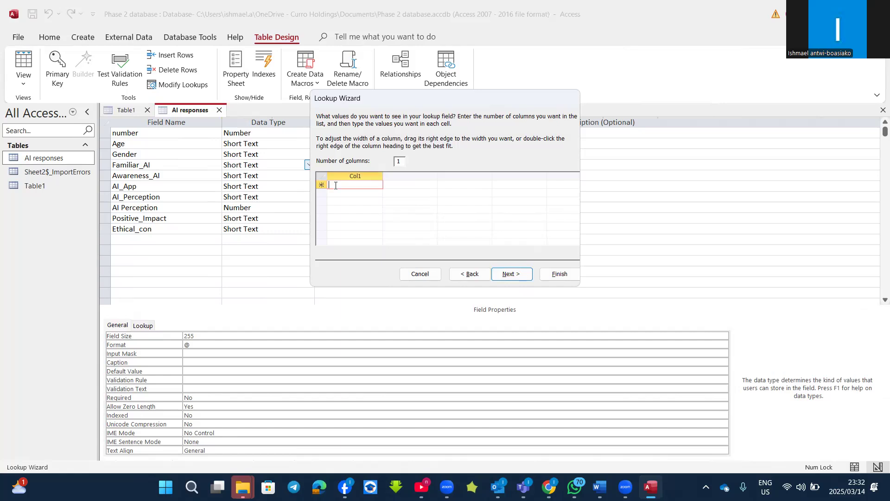
type("Yes")
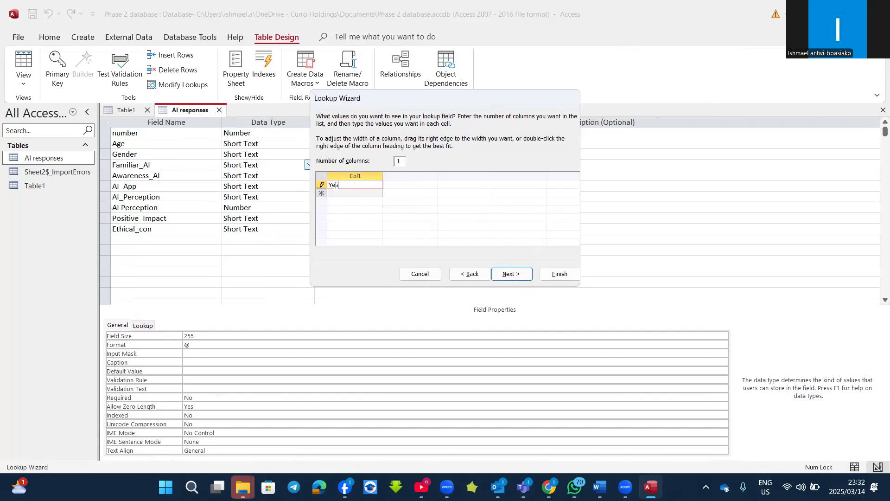
type("No")
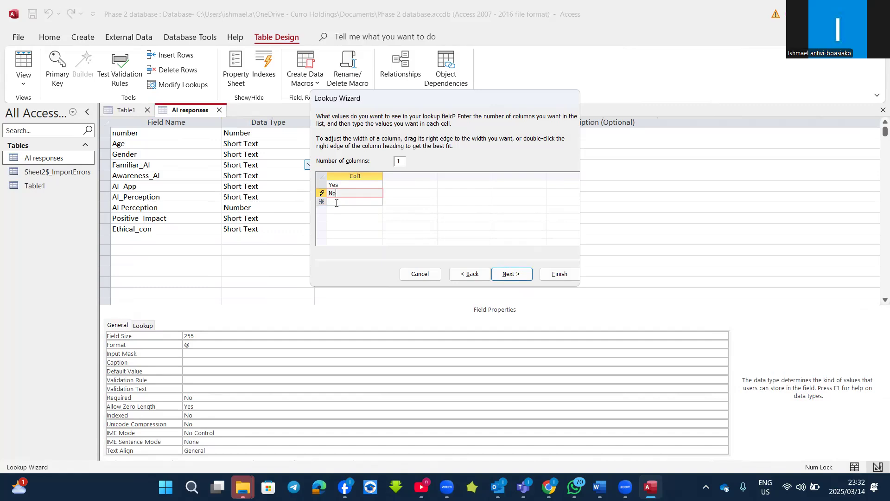
left_click(337, 202)
left_click(555, 274)
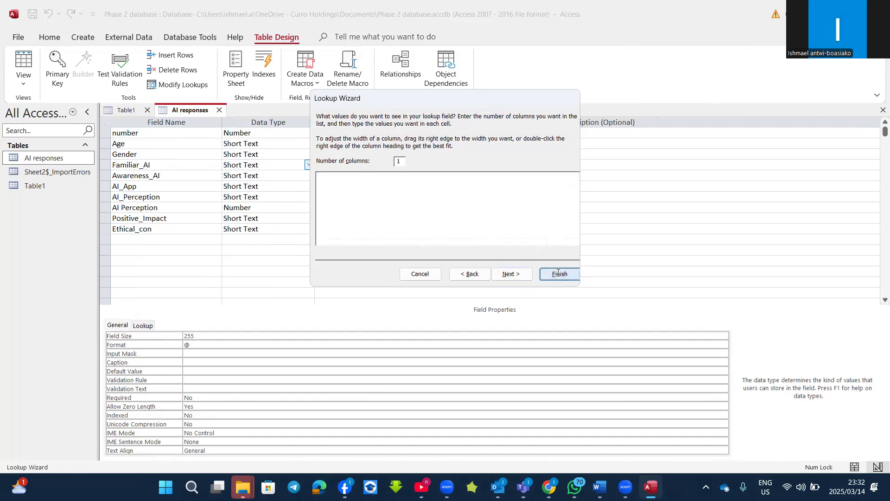
- Save the table design and check the choices offered for Familiar_AI in the first record of the datasheet
left_click(23, 65)
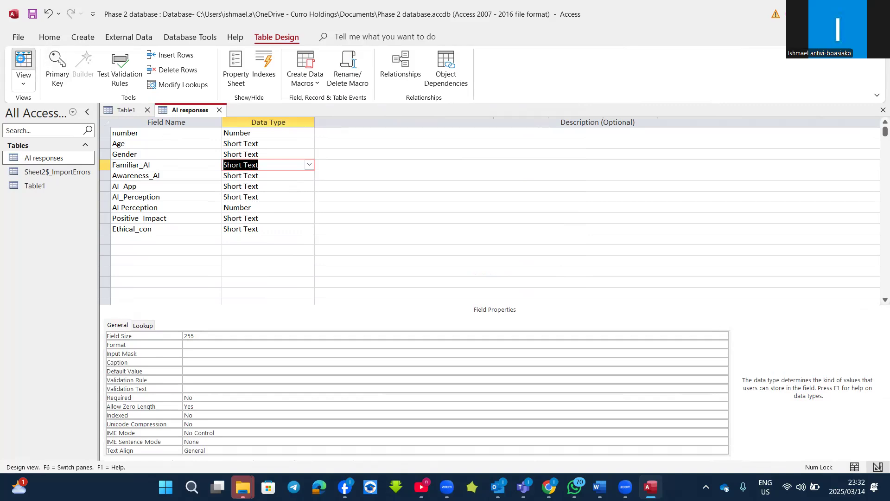
left_click(427, 278)
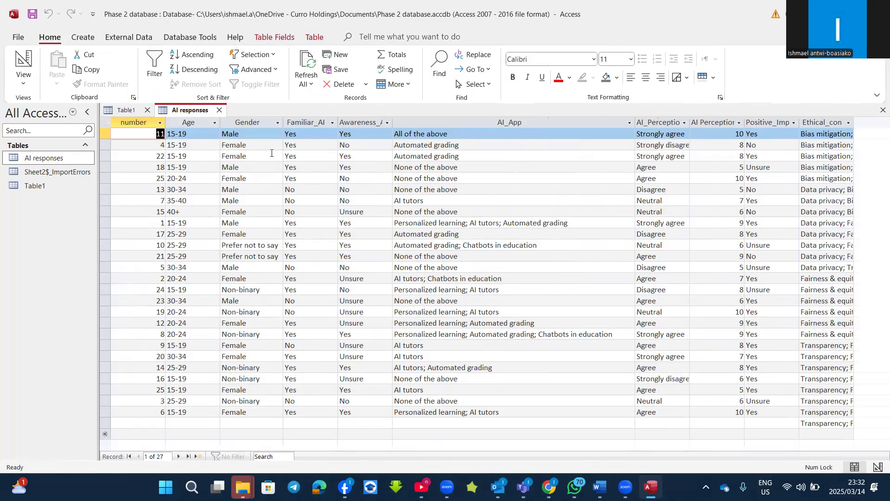
left_click(320, 137)
left_click(333, 134)
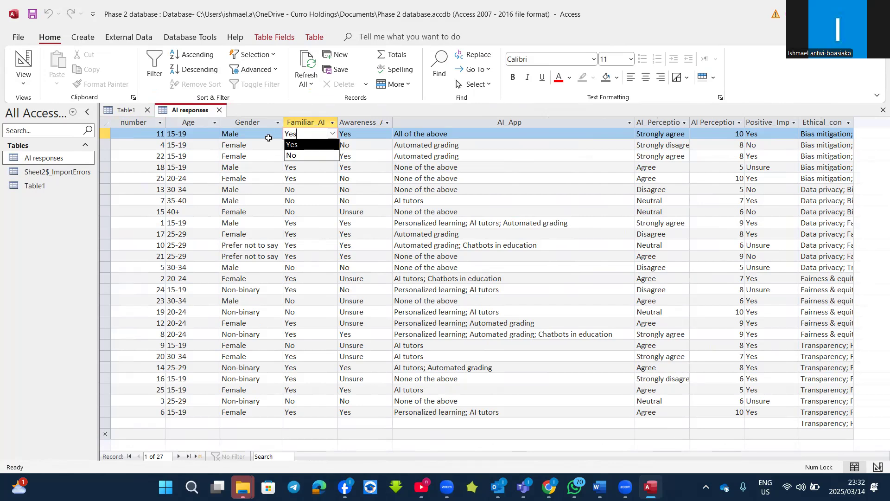
- Review the records in the datasheet and examine the range of ratings in the numeric AI Perception field
left_click(22, 56)
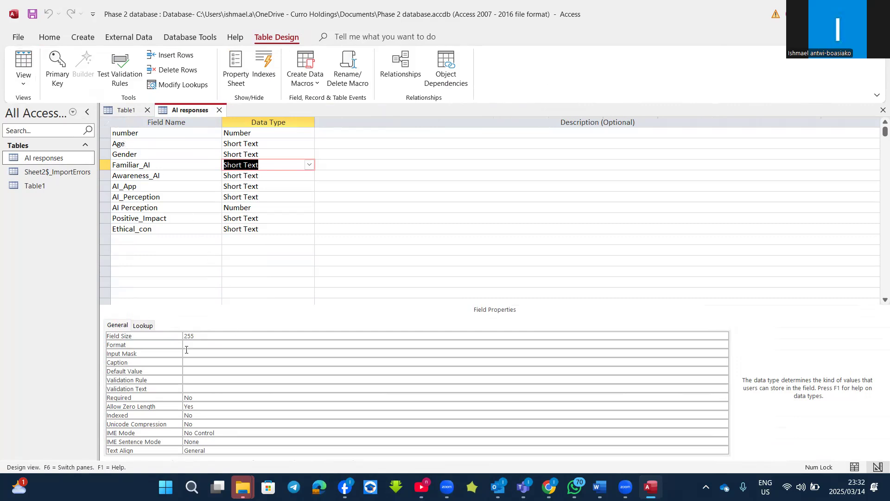
left_click(23, 63)
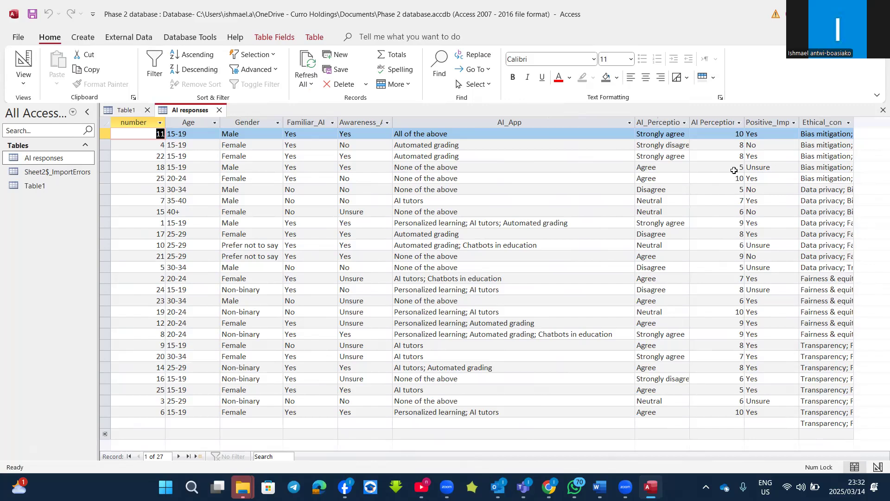
left_click(734, 144)
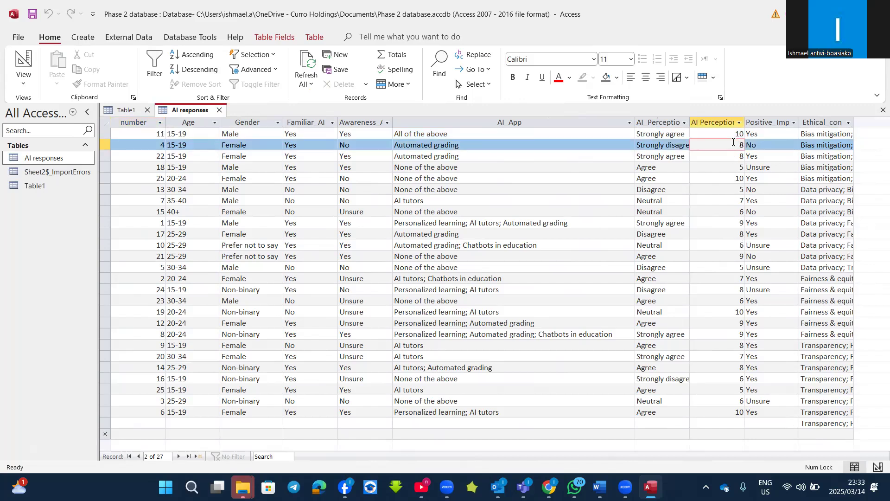
key("Right")
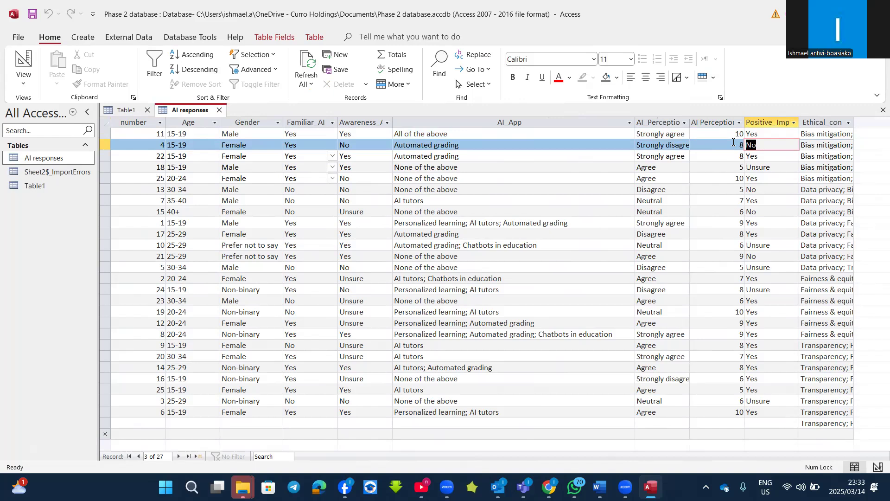
key("Down")
key("Down")
key("Down")
key("Down")
key("Right")
key("Right")
key("Right")
key("Right")
key("Right")
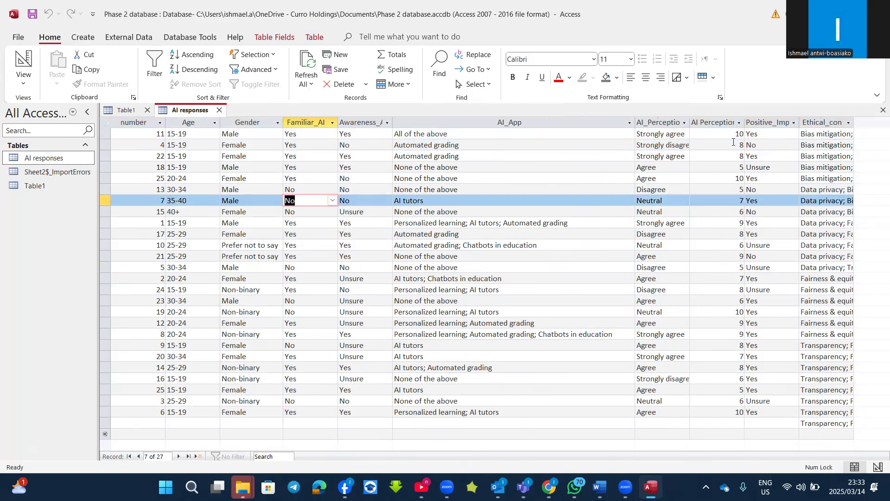
left_click(728, 133)
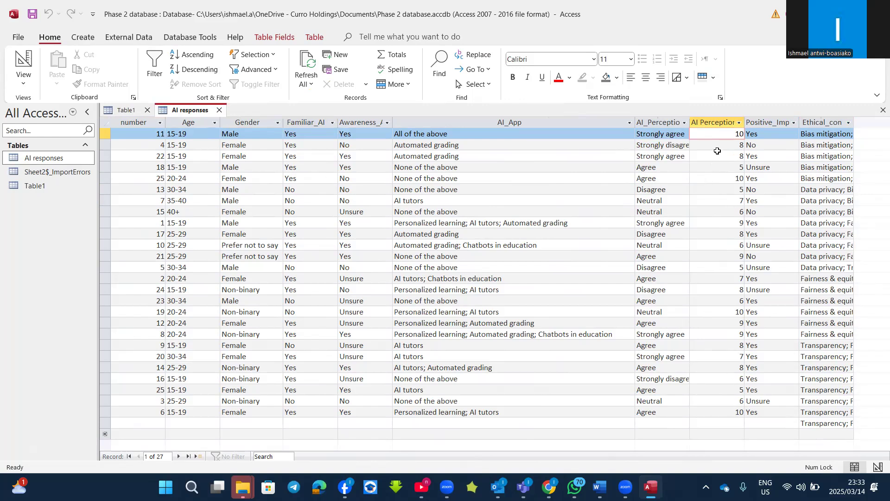
- Give the Familiar_AI field the validation rule Between 1 And 10 and the validation text "accept only values from 1 to 10"
left_click(23, 62)
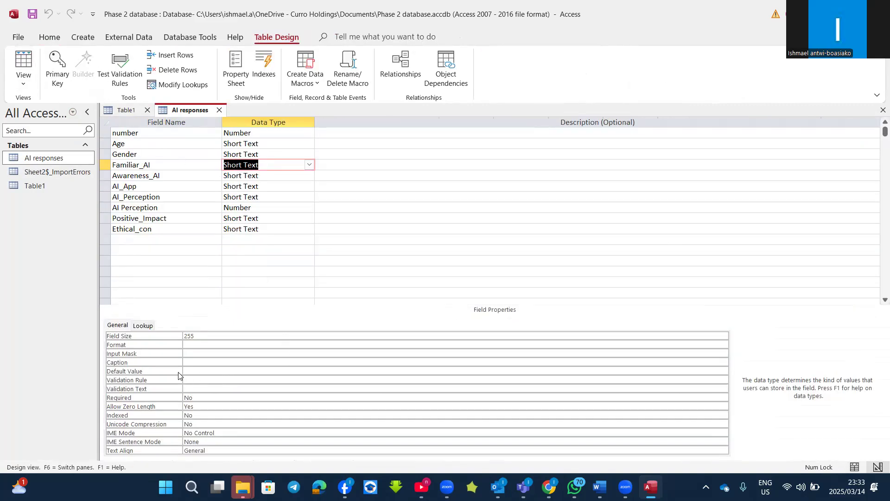
left_click(204, 381)
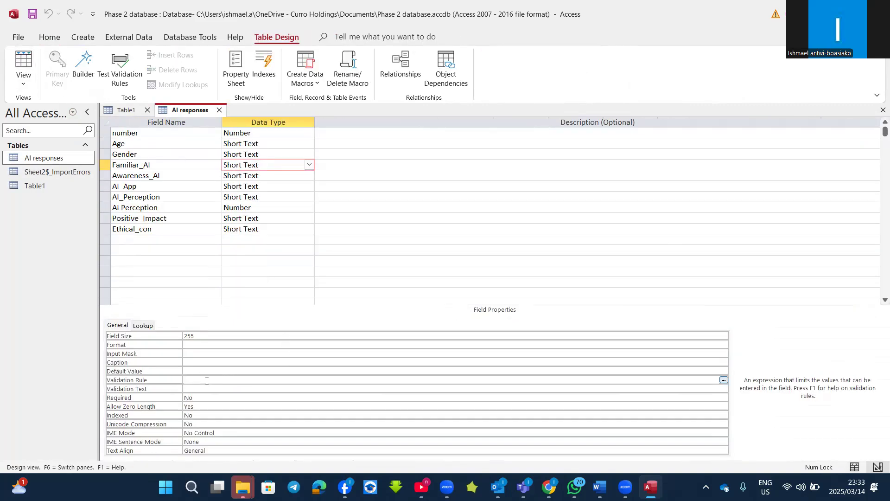
type("between 1 and 10")
left_click(199, 389)
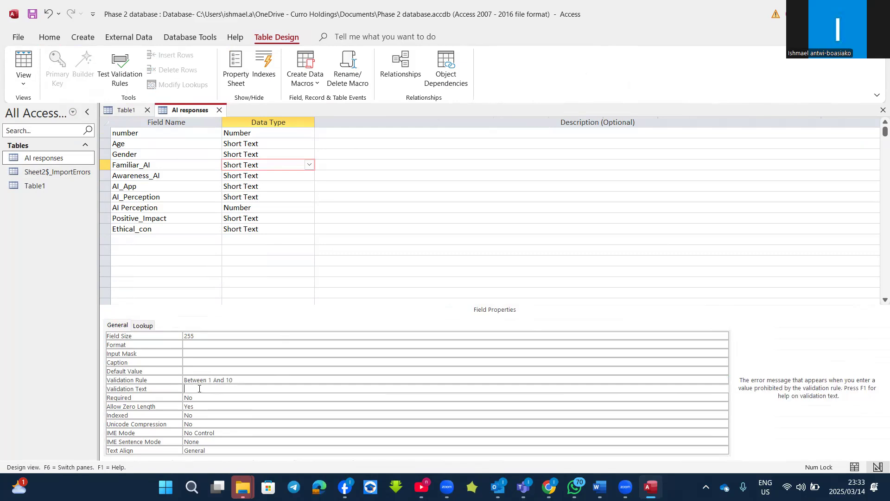
type("accept only values from 1 to 10")
left_click(208, 398)
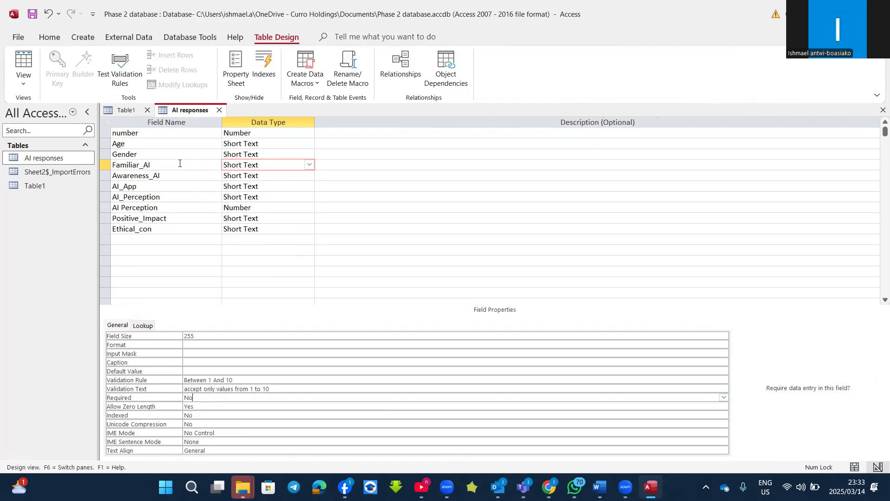
- Try to save the table with the existing data tested against the new Familiar_AI validation rule
left_click(23, 65)
left_click(428, 277)
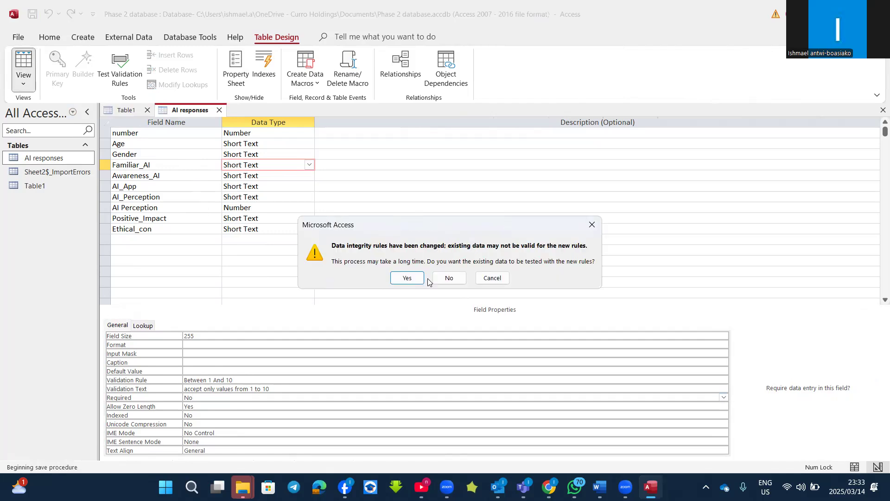
left_click(410, 278)
left_click(423, 274)
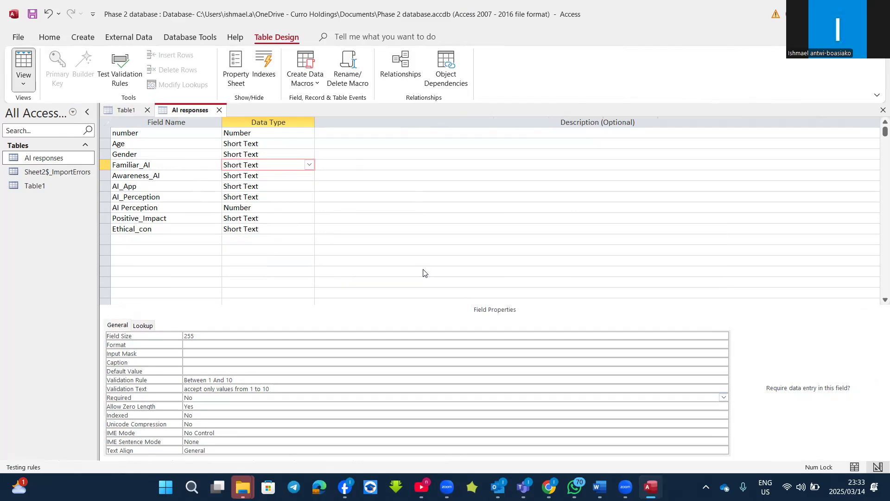
left_click(449, 274)
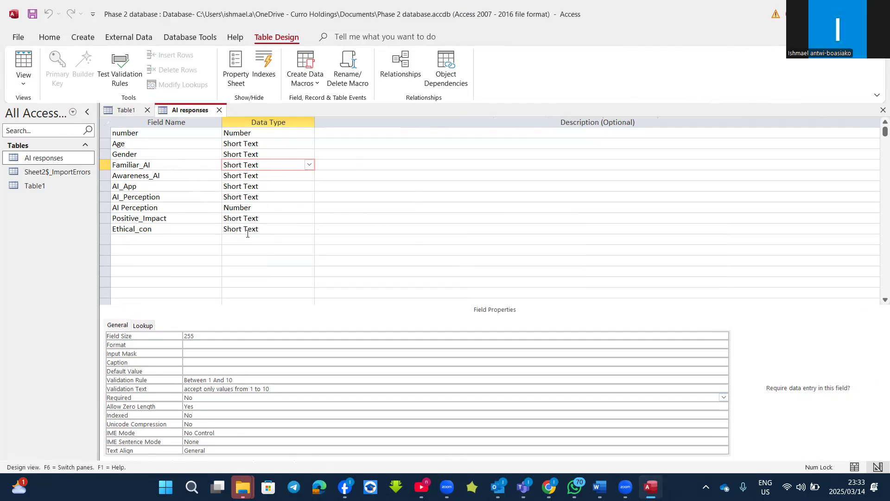
- Clear the validation text and the validation rule from the Familiar_AI field
left_click(278, 390)
key("BackSpace")
key("BackSpace")
key("BackSpace")
key("BackSpace")
key("BackSpace")
key("BackSpace")
key("BackSpace")
key("BackSpace")
key("BackSpace")
key("BackSpace")
key("BackSpace")
key("BackSpace")
key("BackSpace")
key("BackSpace")
key("BackSpace")
key("BackSpace")
key("BackSpace")
key("BackSpace")
key("BackSpace")
key("BackSpace")
key("BackSpace")
key("BackSpace")
key("BackSpace")
key("BackSpace")
key("BackSpace")
key("BackSpace")
key("BackSpace")
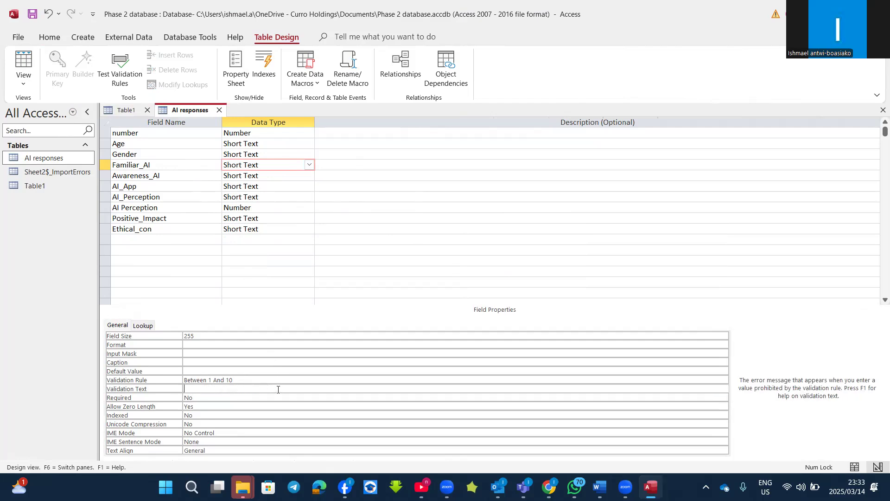
left_click(265, 380)
key("BackSpace")
key("BackSpace")
key("BackSpace")
key("BackSpace")
key("BackSpace")
key("BackSpace")
key("BackSpace")
key("BackSpace")
key("BackSpace")
key("BackSpace")
key("BackSpace")
key("BackSpace")
key("BackSpace")
key("BackSpace")
key("BackSpace")
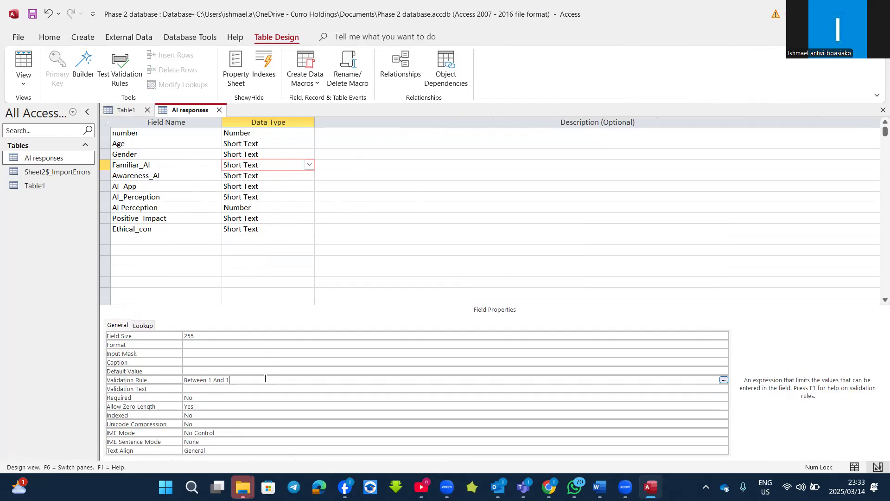
key("BackSpace")
- Set the numeric AI Perception field's validation rule to Between 1 And 10 with the validation text "accept only values from 1 to 10"
left_click(199, 207)
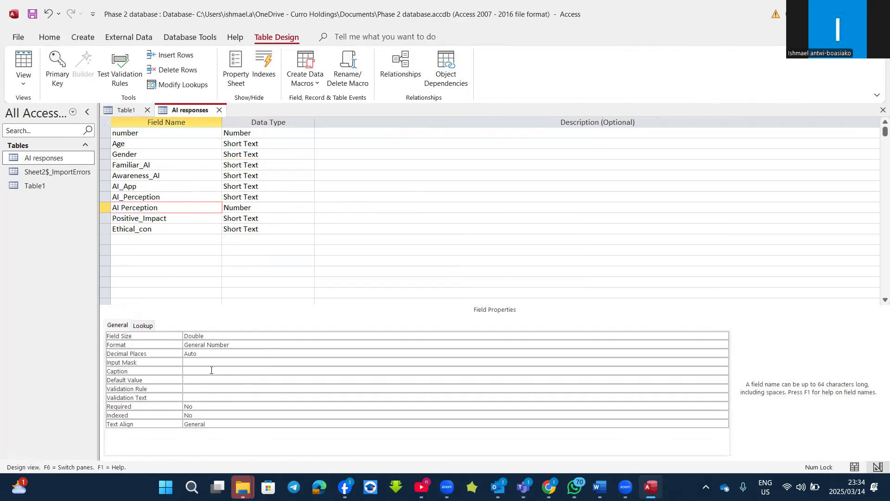
left_click(202, 389)
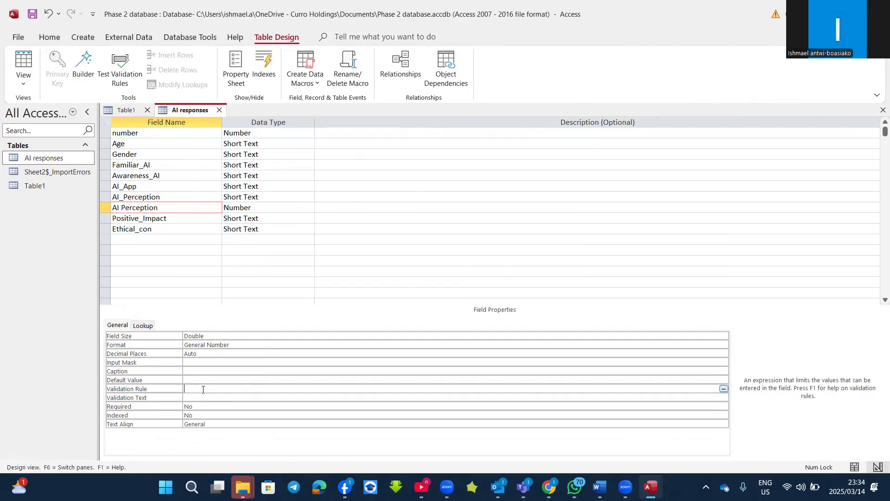
type("between 1 and 10")
left_click(206, 397)
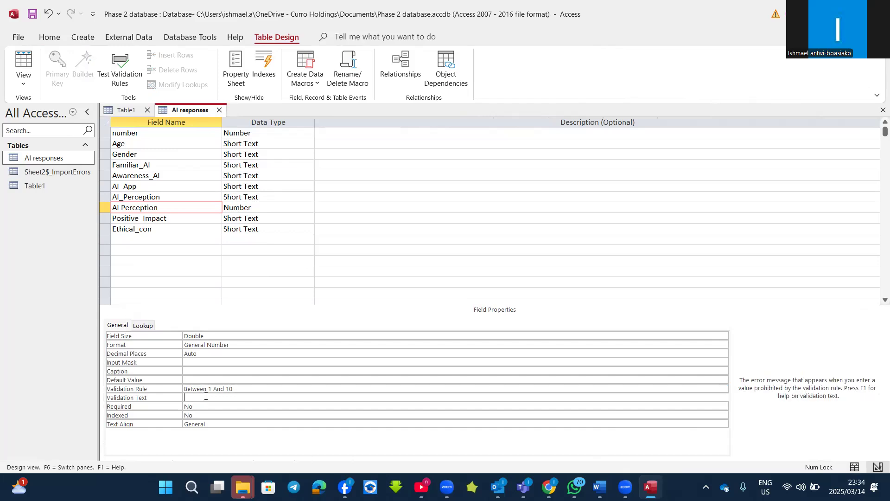
type("accept only values from 1 to 10")
- Save the table with existing data tested against the new AI Perception rule, keep the rule, and widen the Awareness_AI column
left_click(164, 217)
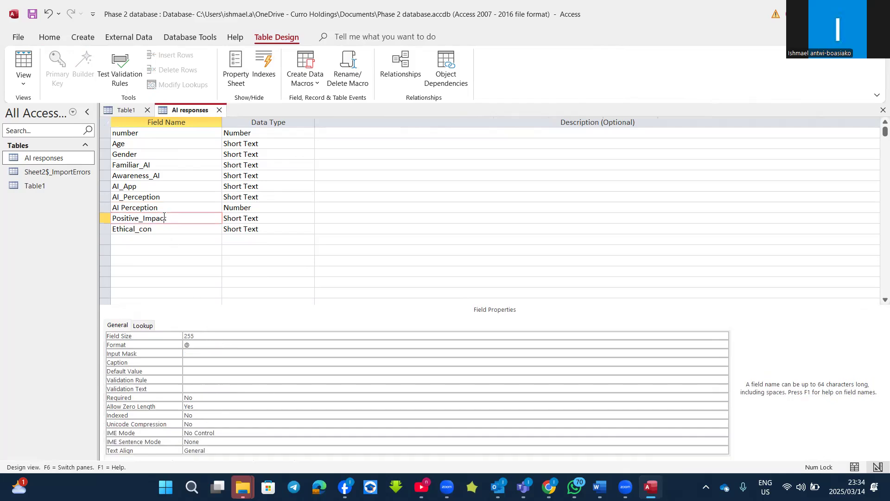
left_click(24, 62)
left_click(427, 278)
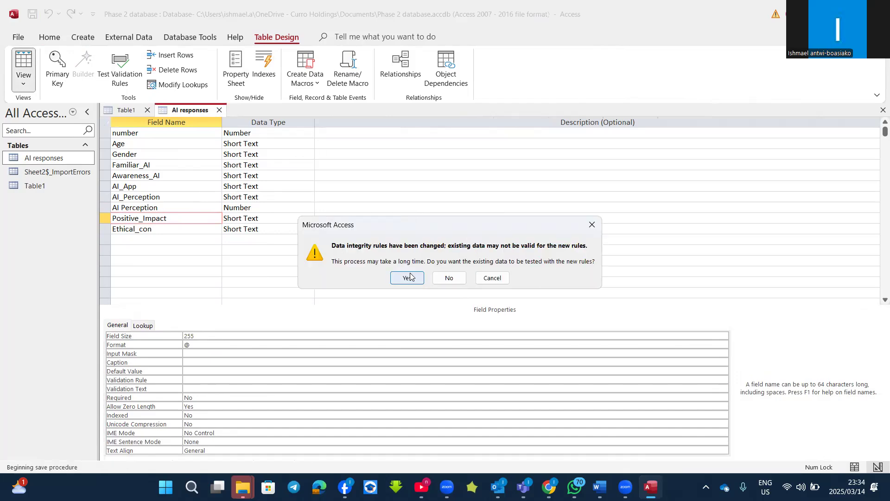
left_click(407, 288)
left_click(406, 289)
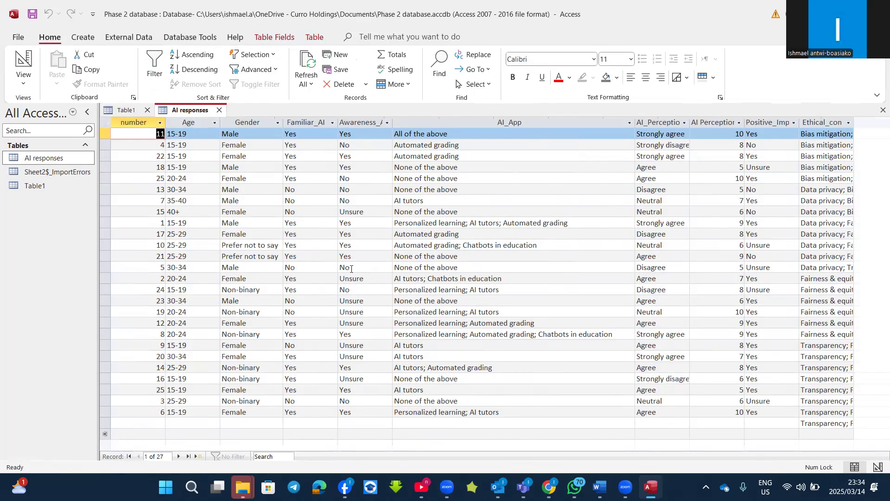
left_click_drag(392, 122, 463, 122)
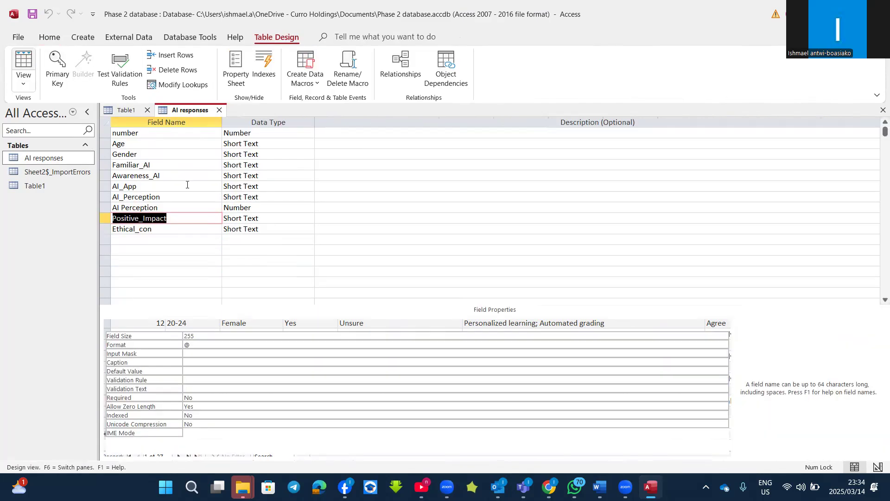
- Give the Awareness_AI field the validation rule "yes" Or "no" Or "unsure" and the validation text "values yes, no and unsure only accepted for awareness"
left_click(23, 65)
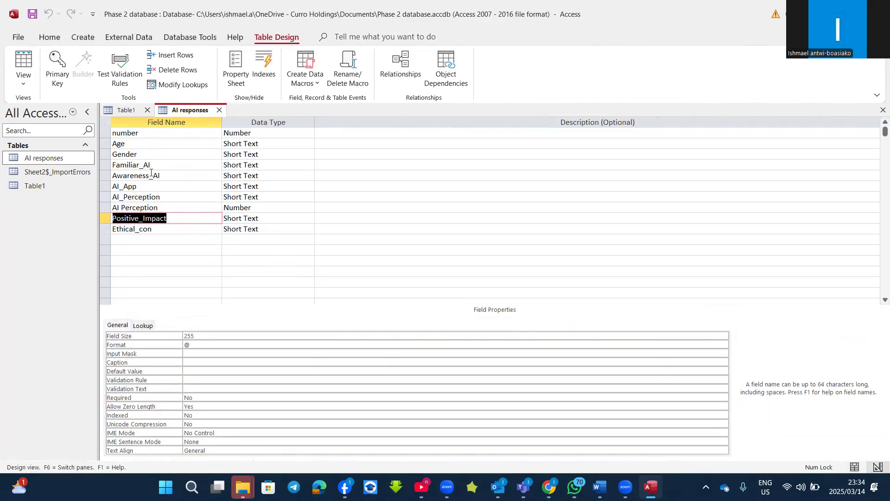
left_click(172, 176)
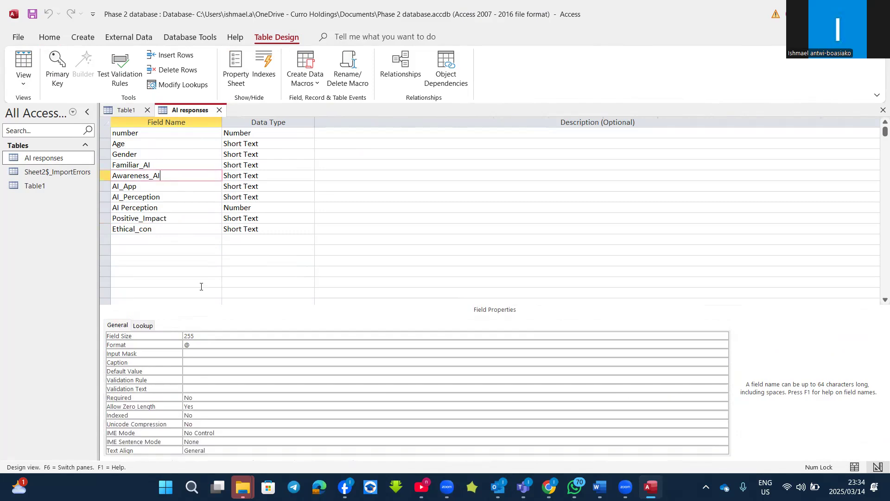
left_click(198, 380)
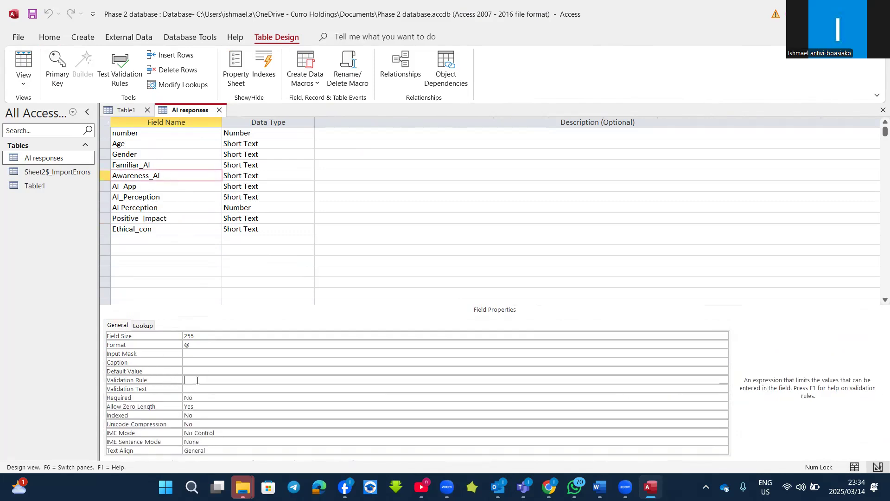
type("\"yes")
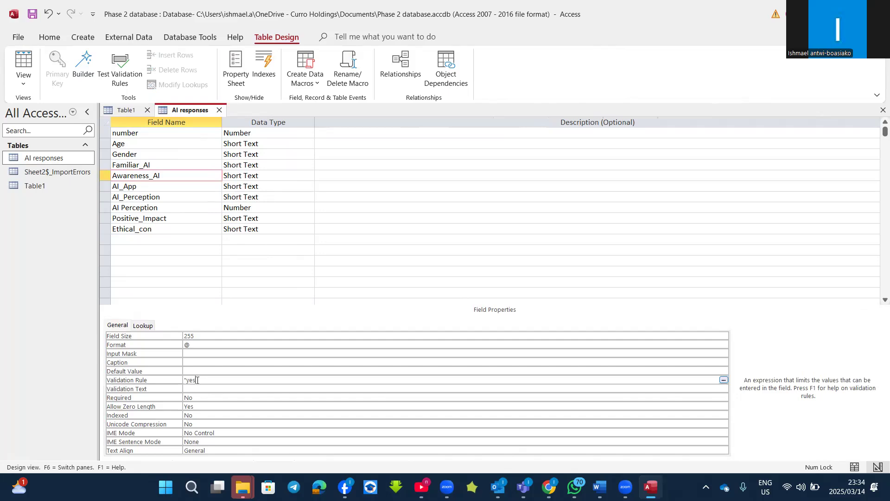
type("\" or \"no\" or \"unsure")
left_click(214, 390)
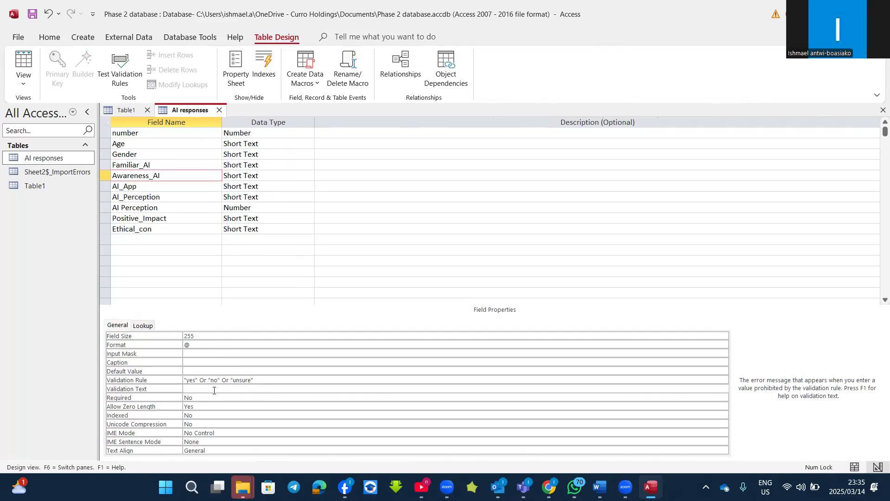
type("values")
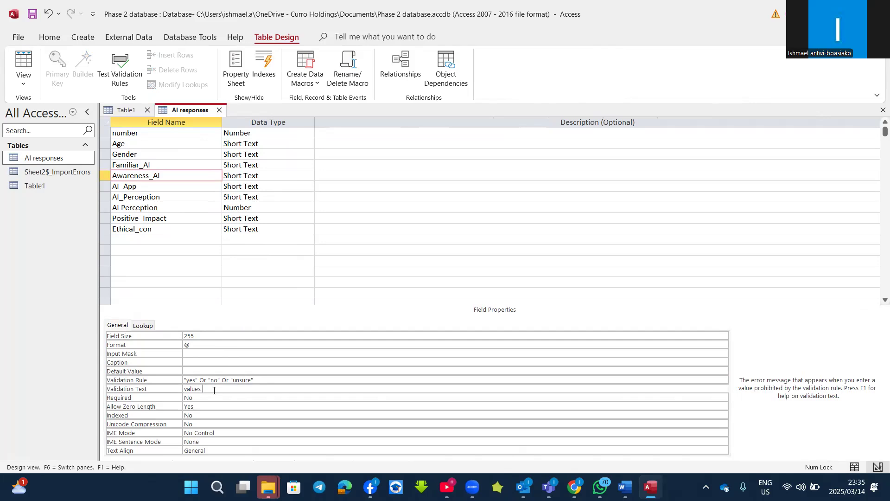
type(" yes, no and unsure only accepted for awareness")
left_click(208, 398)
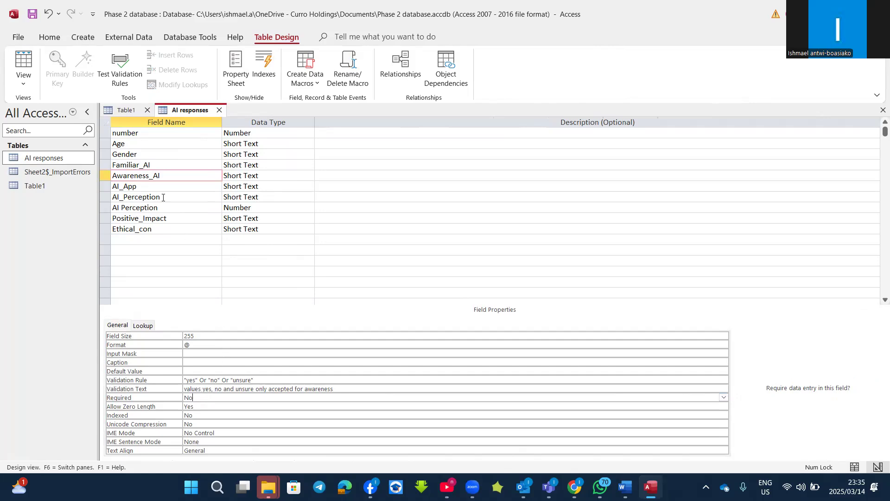
- Save the table with existing data tested against the Awareness_AI validation rule, and keep the new rule
left_click(15, 52)
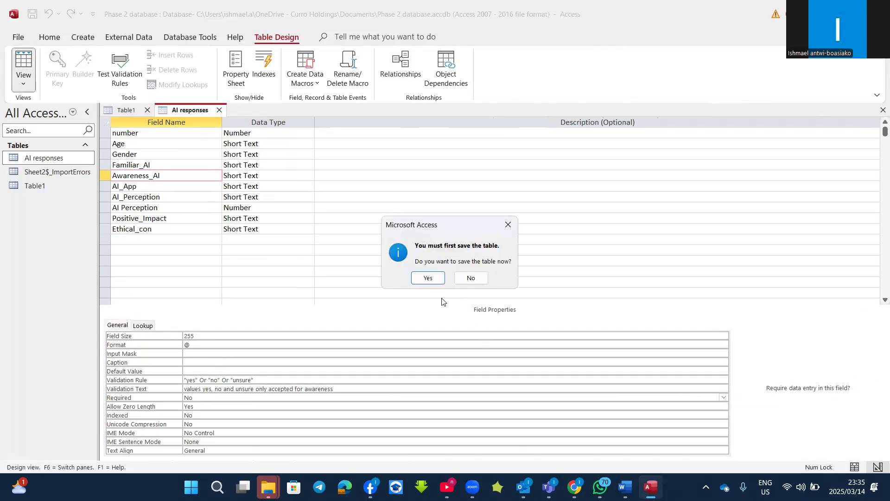
left_click(408, 278)
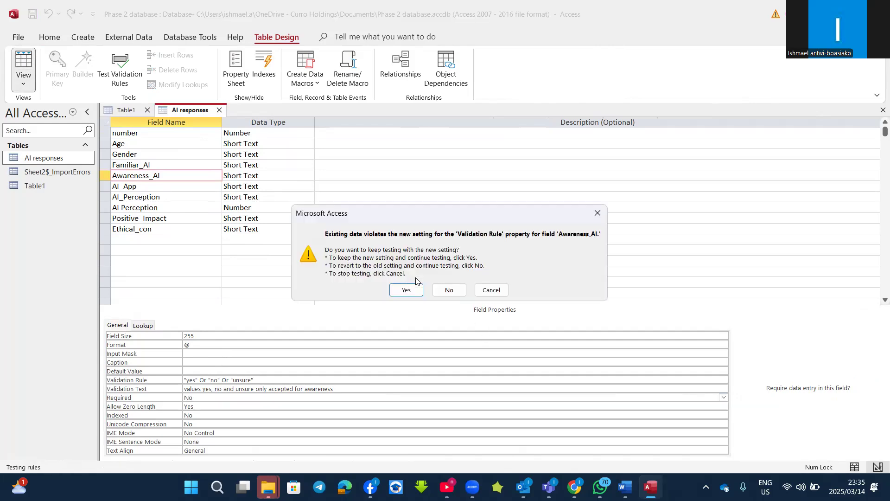
left_click(405, 290)
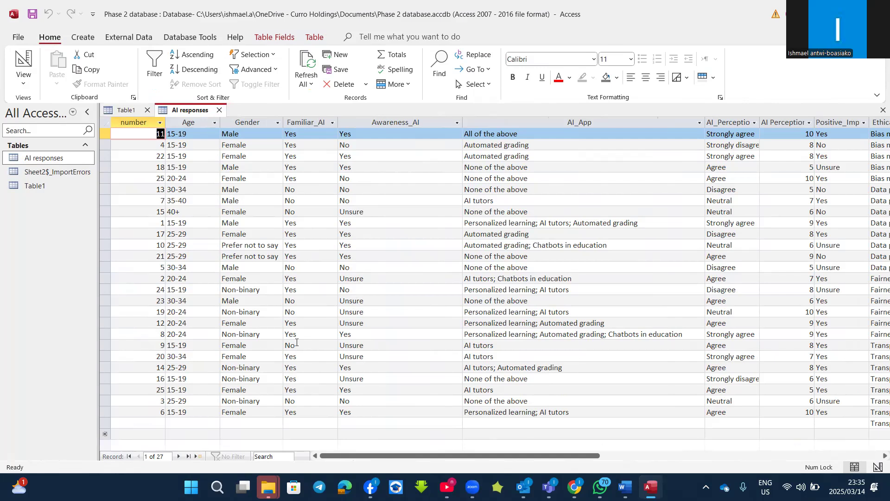
- Enter the input mask >LL?< for the Familiar_AI field in the table design
left_click(24, 65)
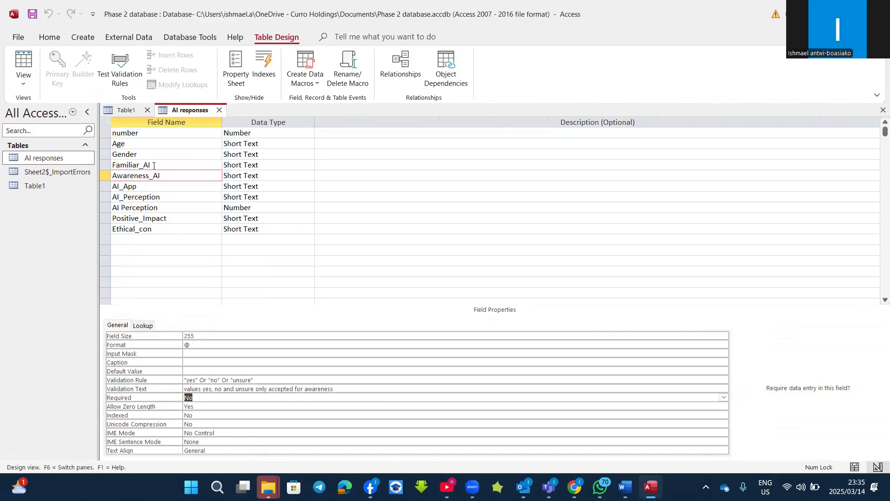
left_click(154, 166)
left_click(196, 355)
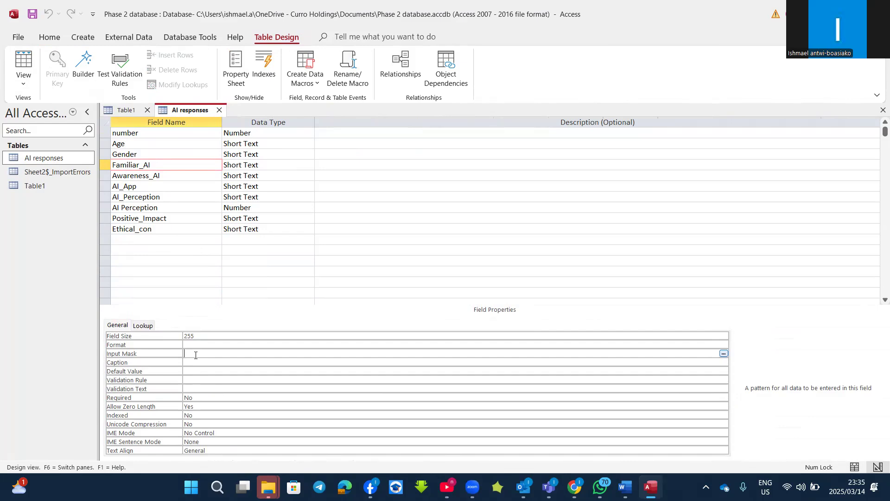
type(">L")
type("L")
type("?")
type("<")
- Save the table design and widen the Ethical_con column in the datasheet to show more of its text
left_click(27, 64)
left_click(427, 278)
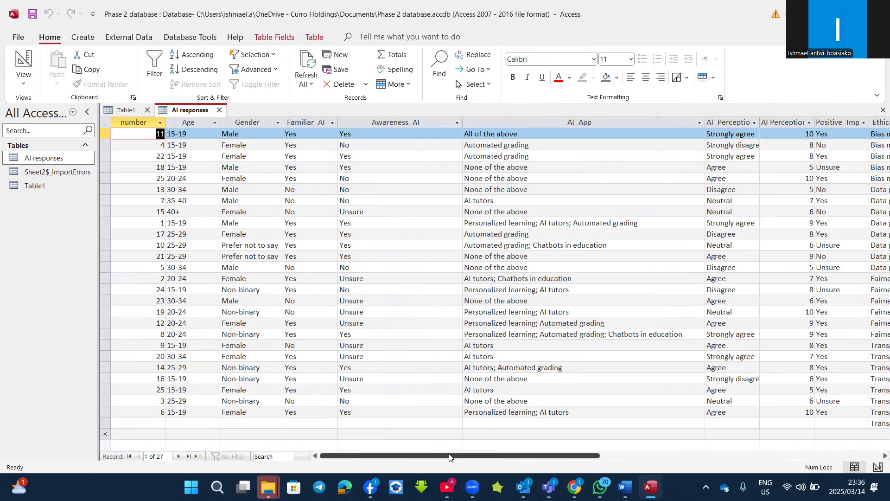
left_click_drag(457, 455, 612, 455)
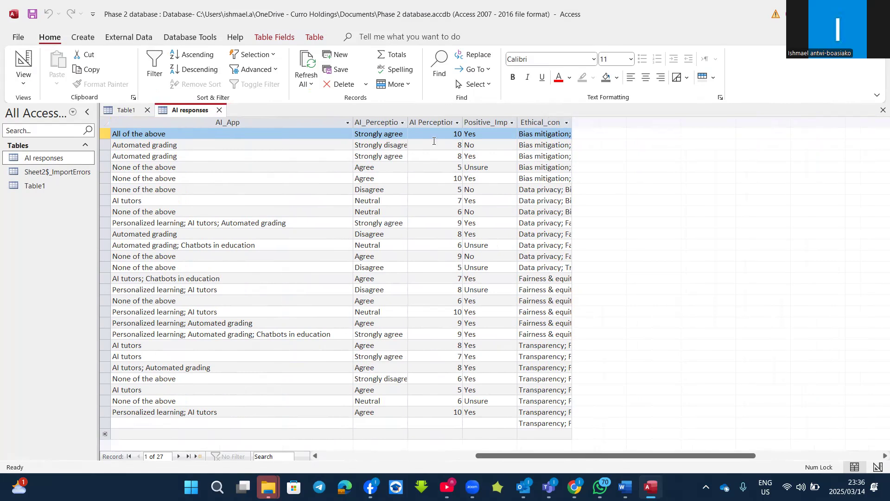
left_click_drag(571, 118, 699, 122)
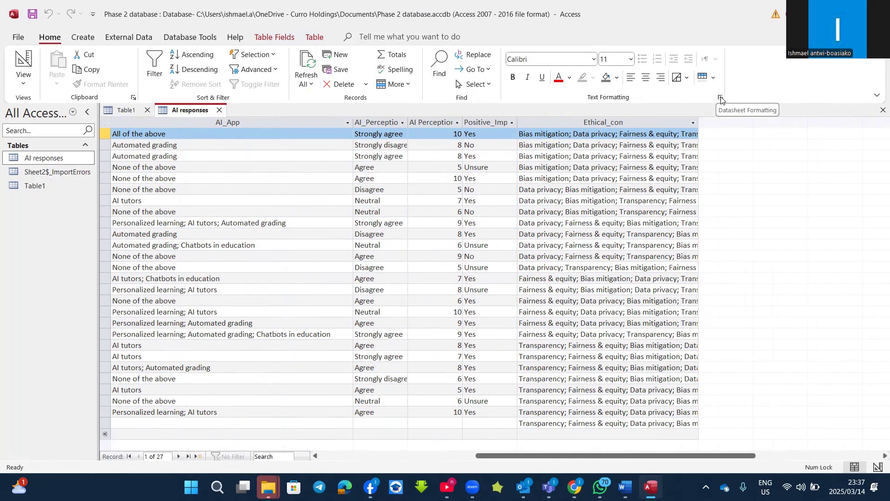
- Search the program's commands for cell formatting and open the Format Cells settings for the datasheet
left_click(378, 37)
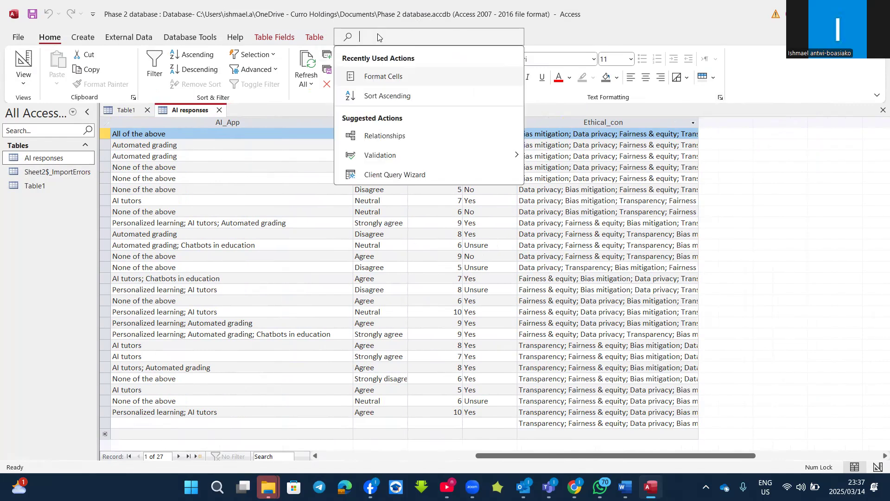
type("form")
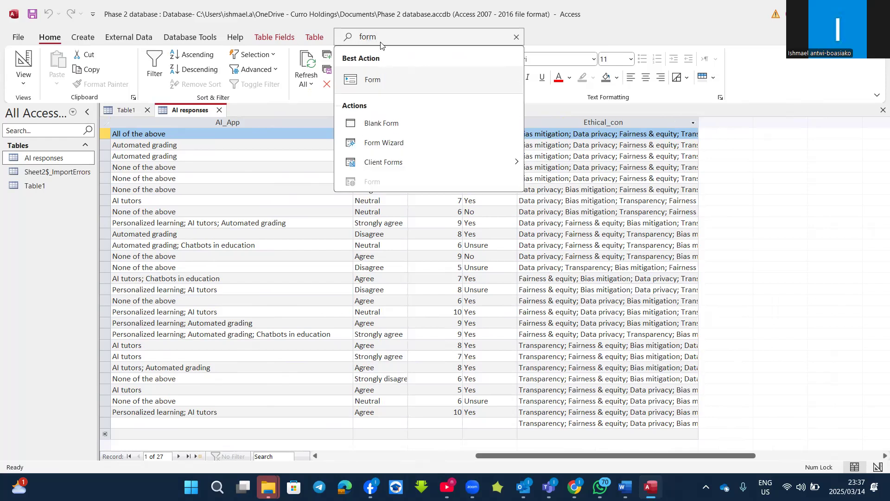
type("a")
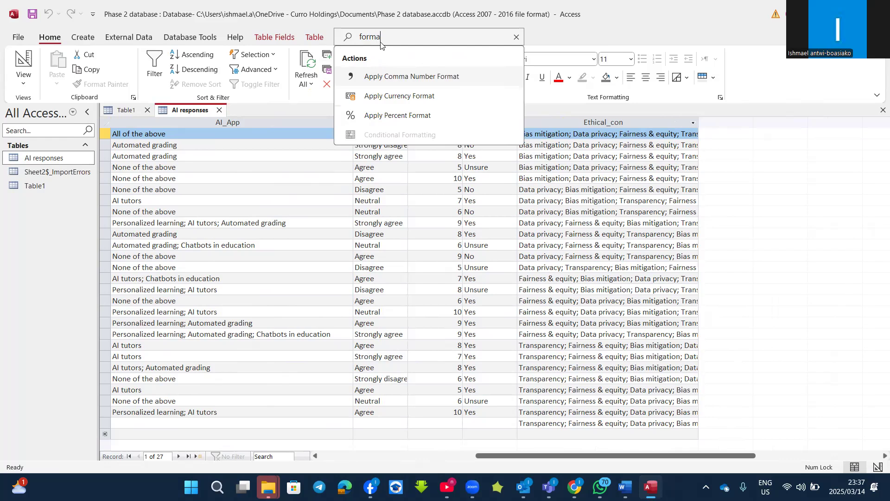
key("BackSpace")
key("BackSpace")
key("BackSpace")
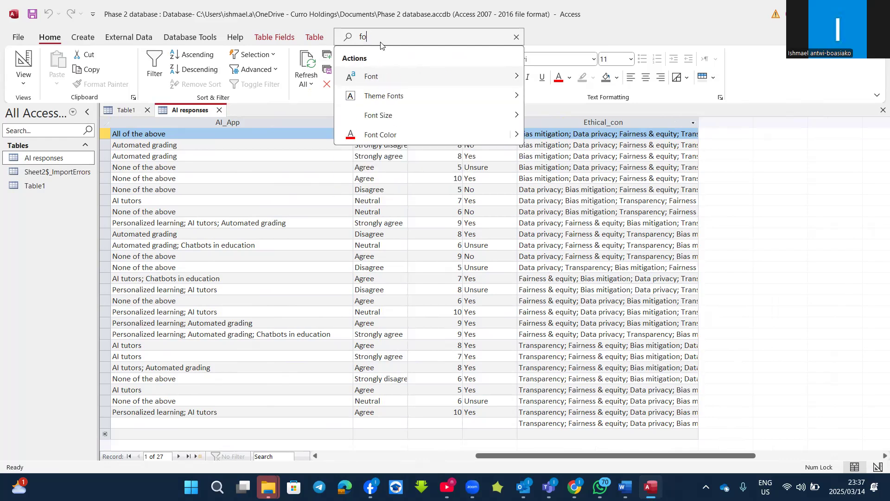
type("m")
key("BackSpace")
key("BackSpace")
key("BackSpace")
type("cel")
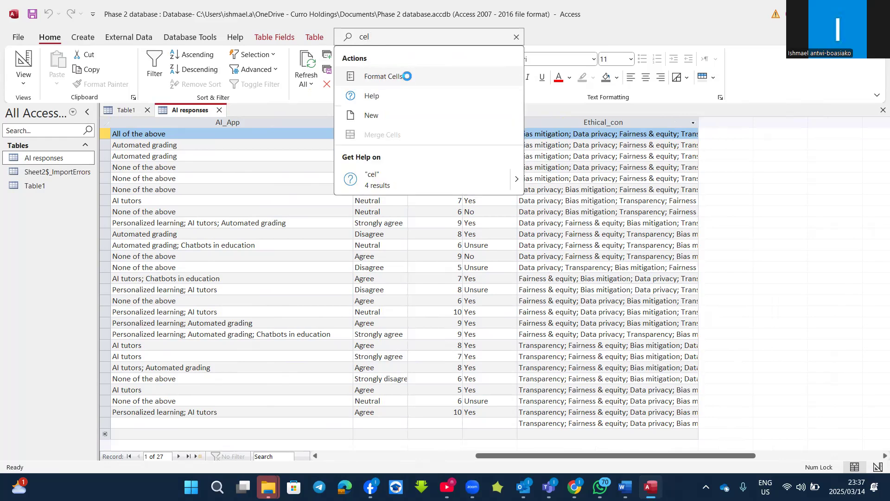
left_click(407, 77)
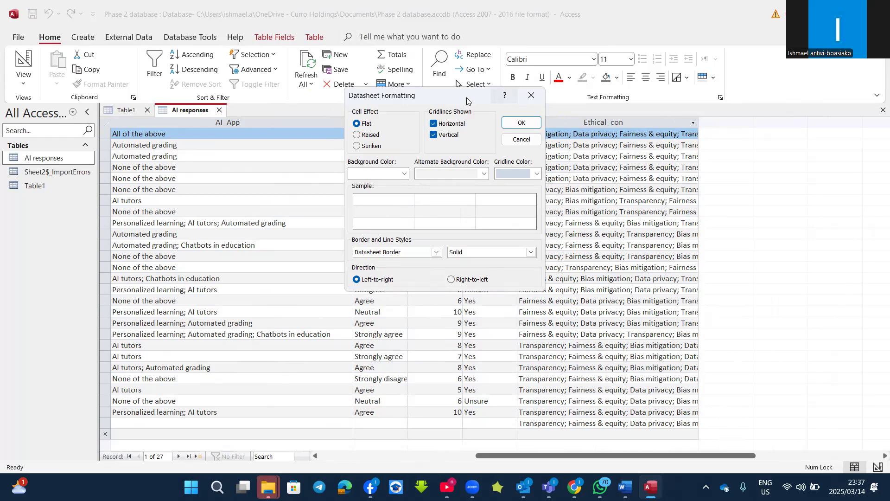
- Try the Raised and Sunken cell effects on the datasheet and return to Flat
left_click_drag(470, 98, 492, 108)
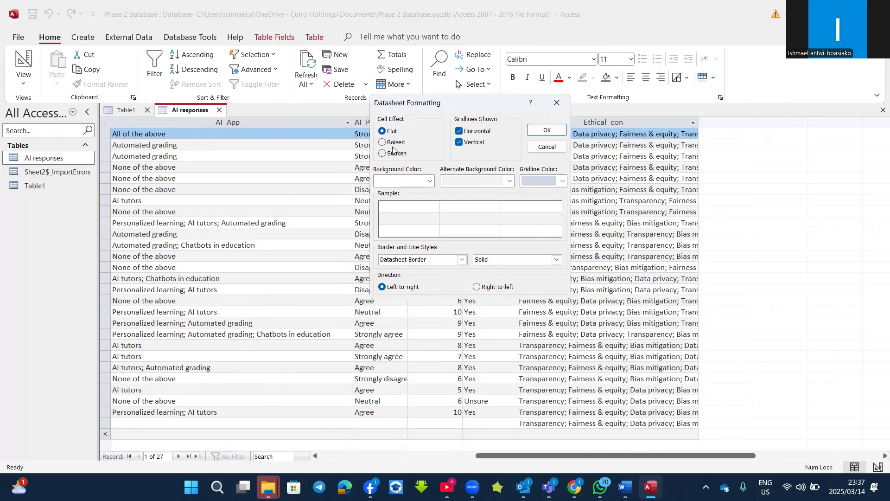
left_click(383, 143)
left_click(383, 153)
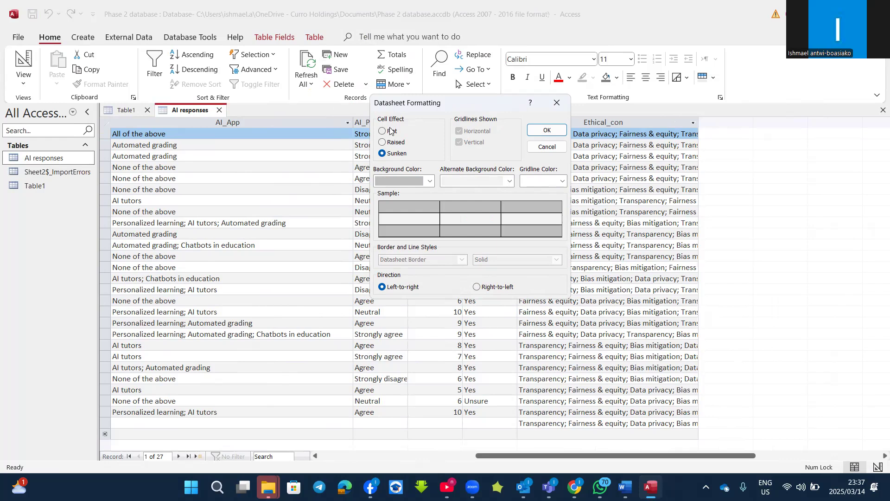
left_click(387, 131)
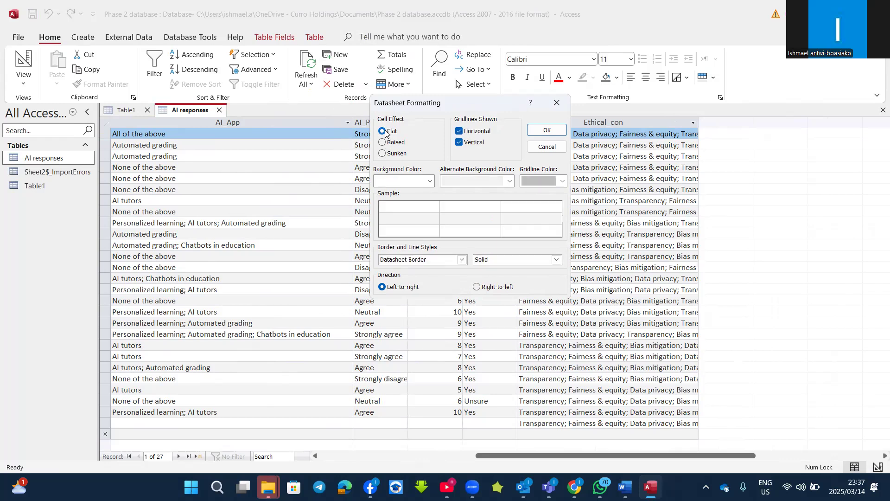
- Format the datasheet without vertical gridlines, using a light blue background, an olive green alternate background and yellow gridlines
left_click(459, 143)
left_click(430, 182)
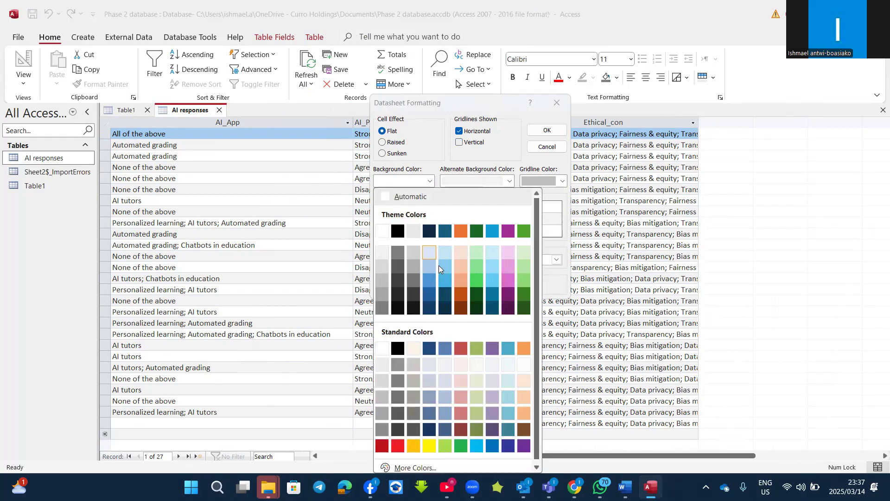
left_click(439, 265)
left_click(510, 181)
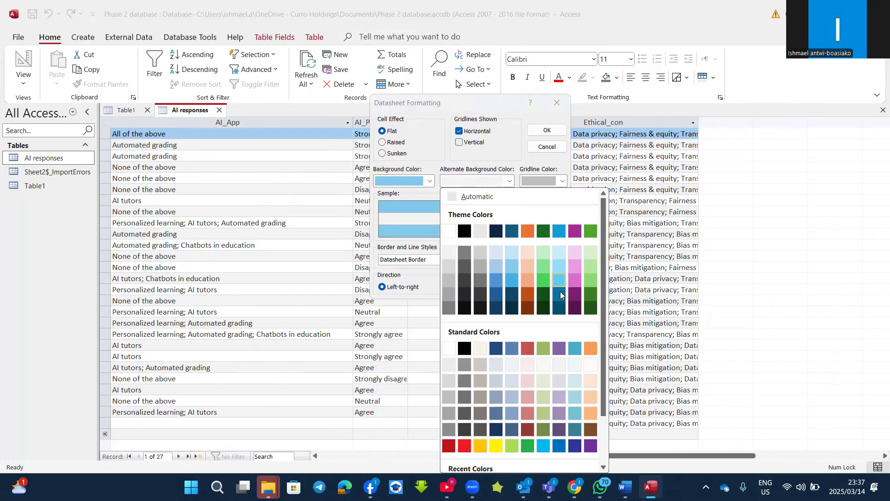
left_click(545, 431)
left_click(546, 181)
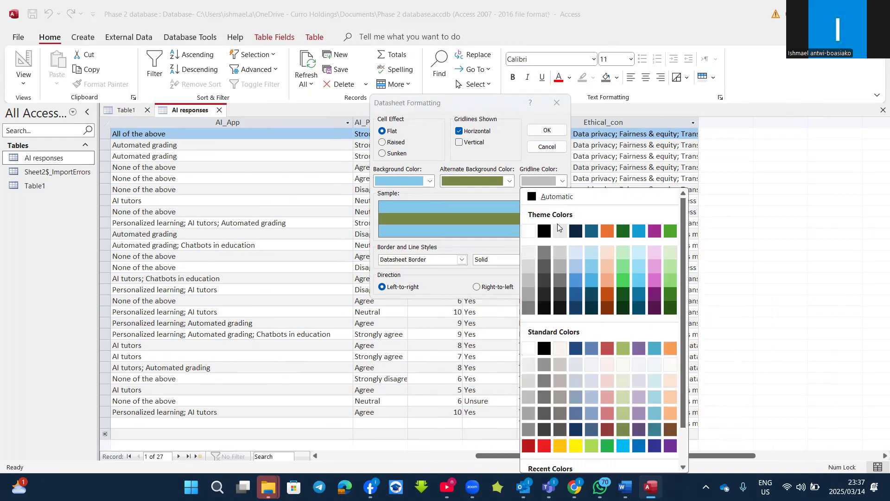
left_click(576, 446)
left_click(546, 130)
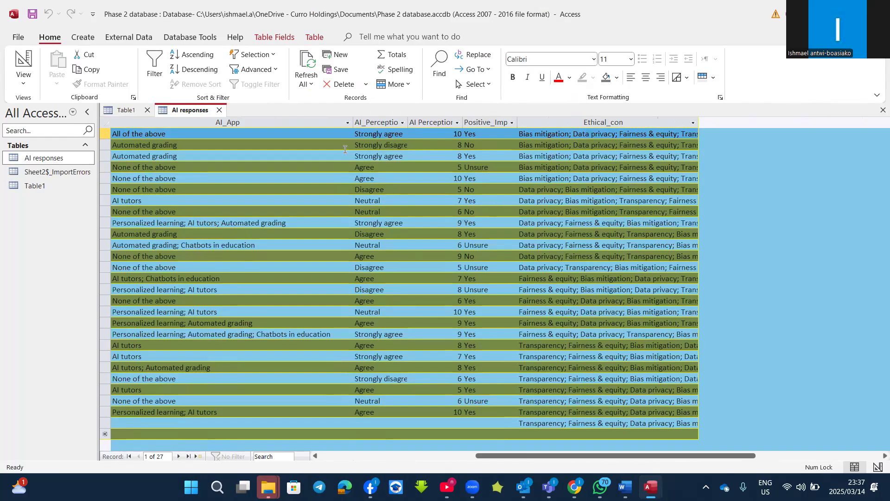
- Sort the records by the text AI_Perception column in ascending order and close Table1
left_click(383, 122)
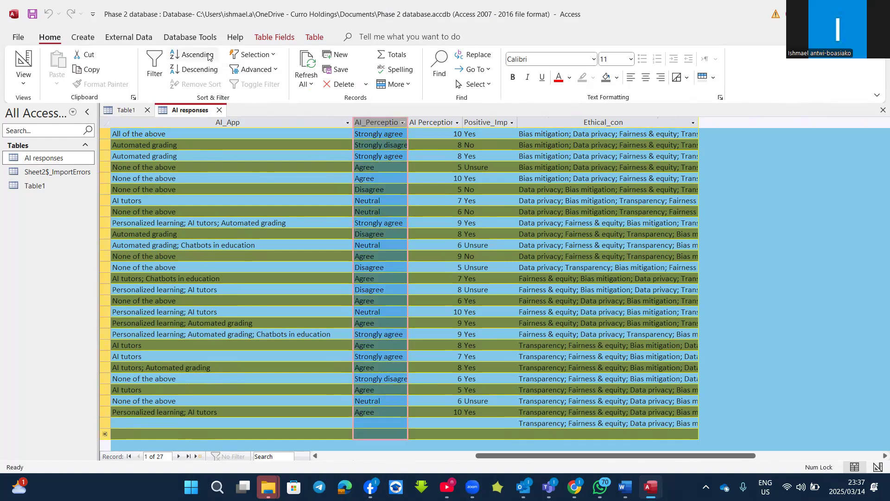
left_click(192, 55)
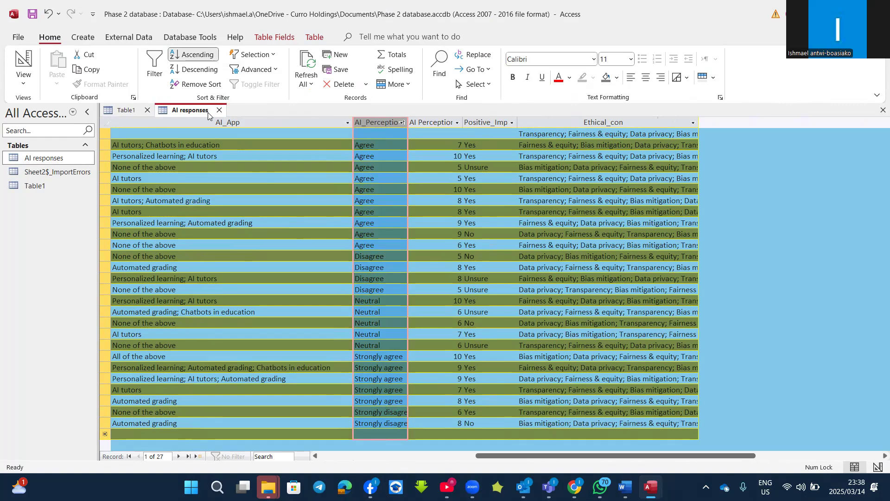
left_click(147, 109)
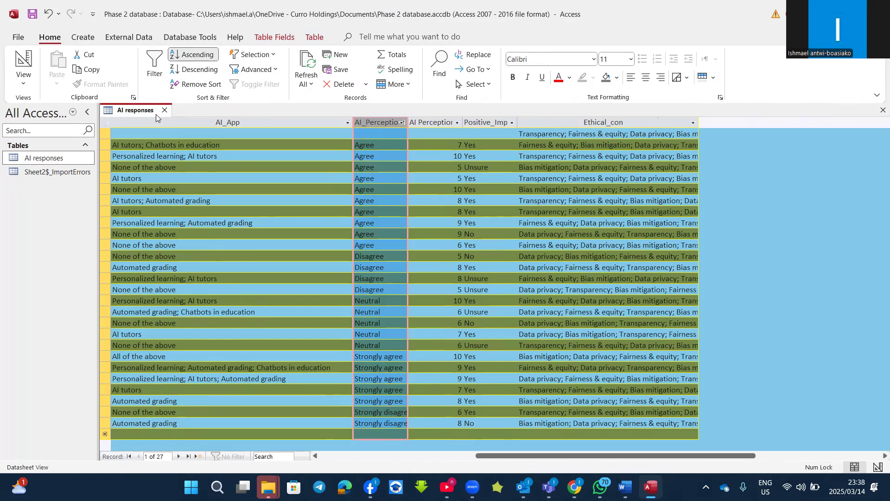
- Add a field named code with the Calculated data type below Ethical_con in the AI responses table design
left_click(26, 60)
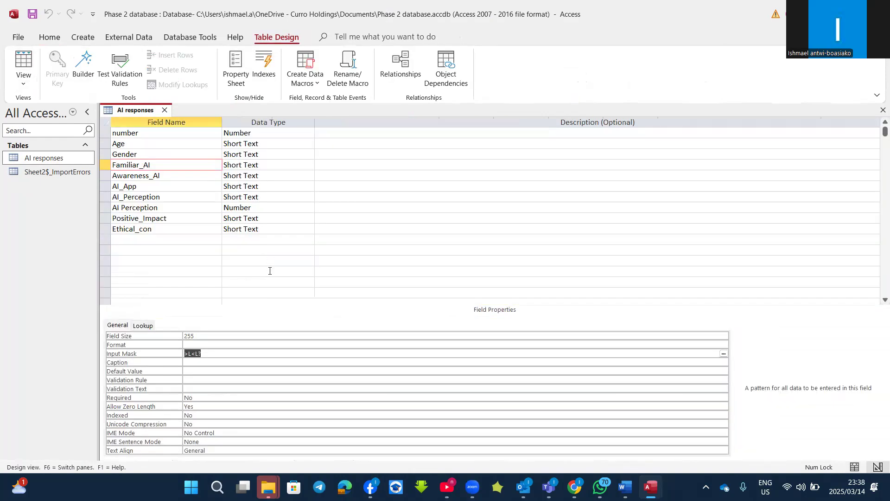
left_click(153, 240)
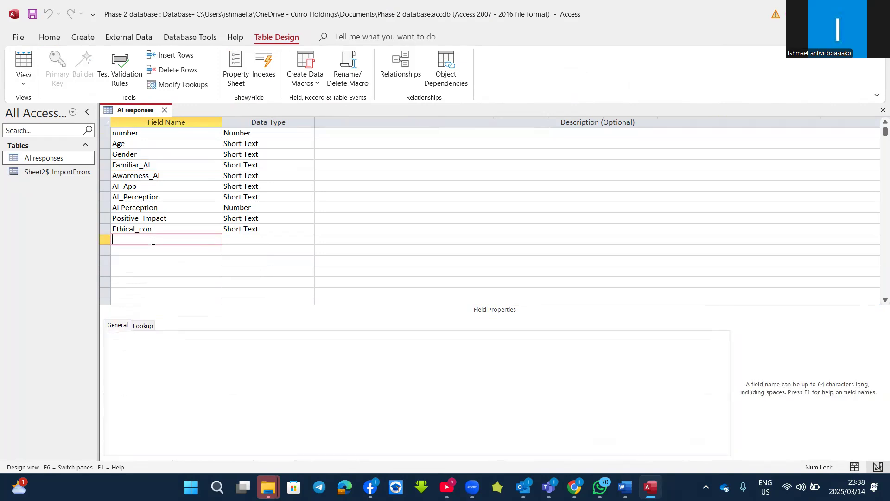
type("code")
left_click(244, 239)
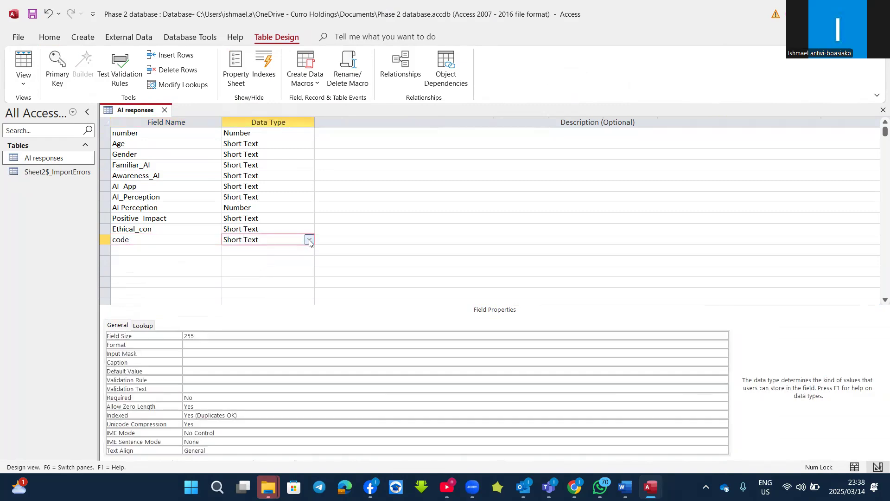
left_click(309, 240)
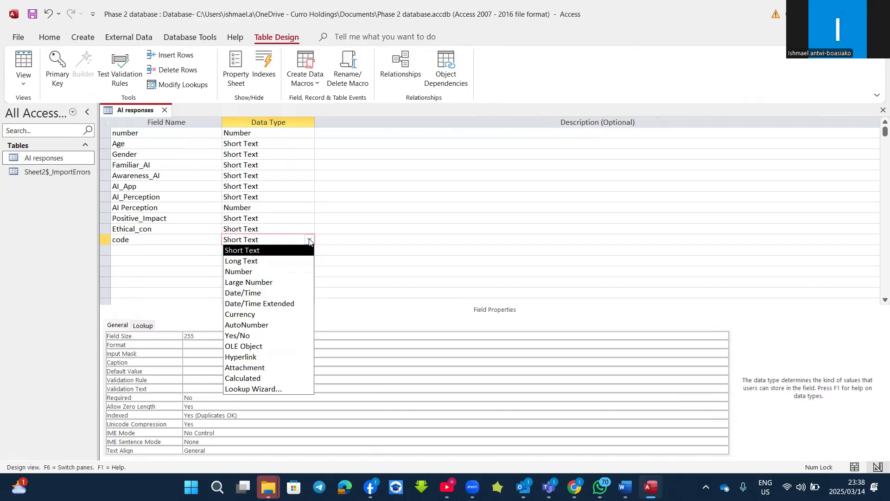
left_click(256, 378)
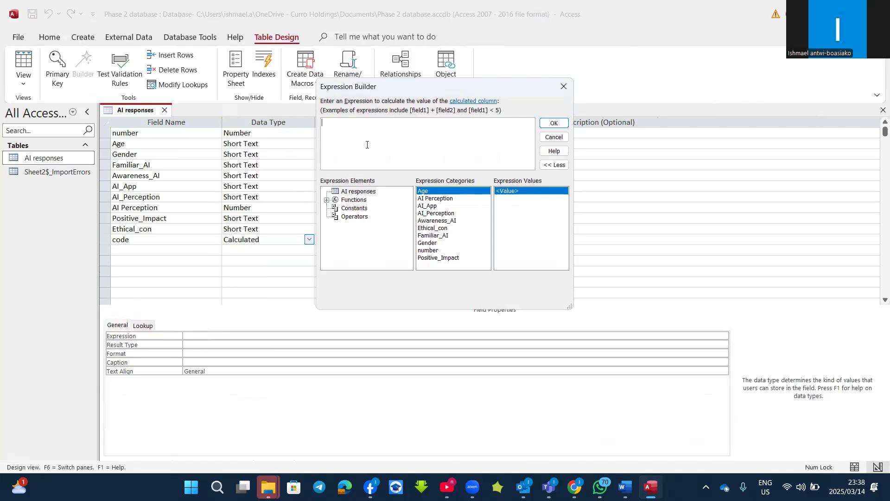
- Define the code field's expression as the first two characters of Age joined to AI Perception: Left([Age],2) & [AI Perception]
type("l")
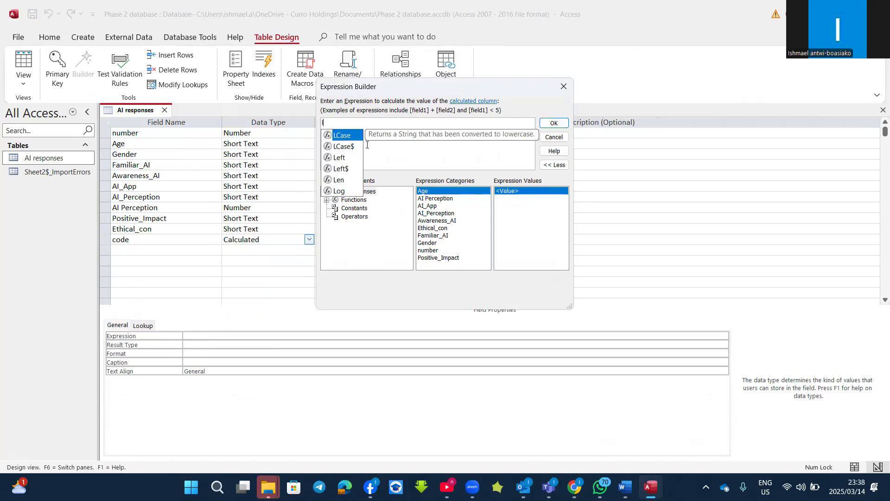
type("ef")
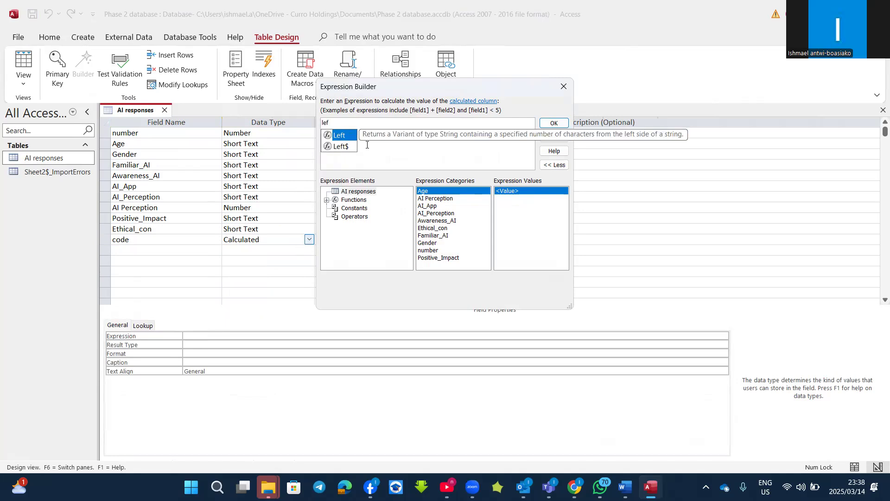
double_click(330, 136)
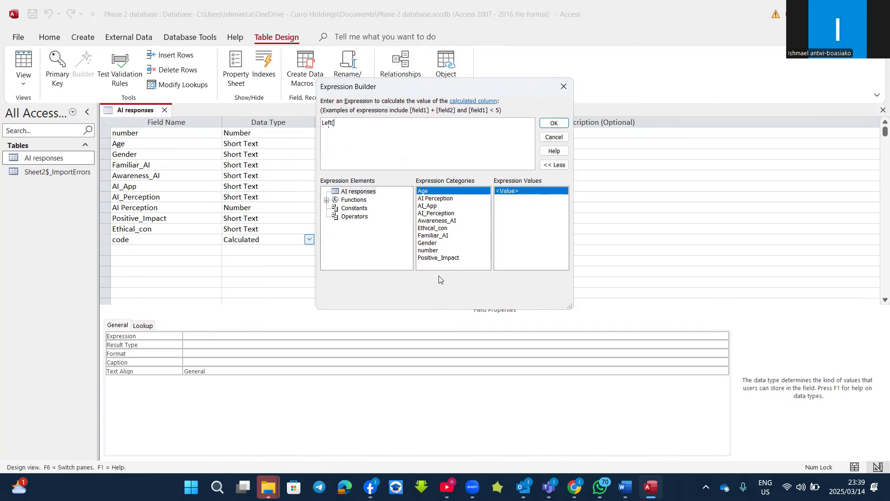
double_click(430, 192)
type(",2")
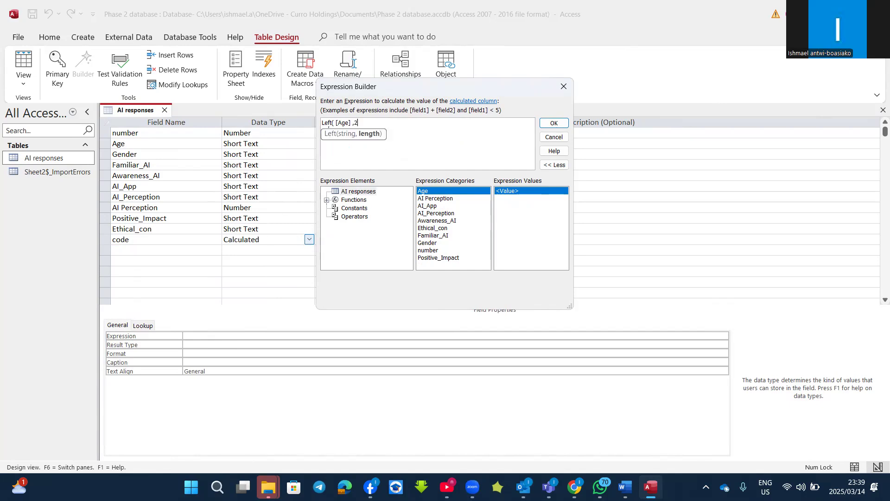
type(")")
type("&")
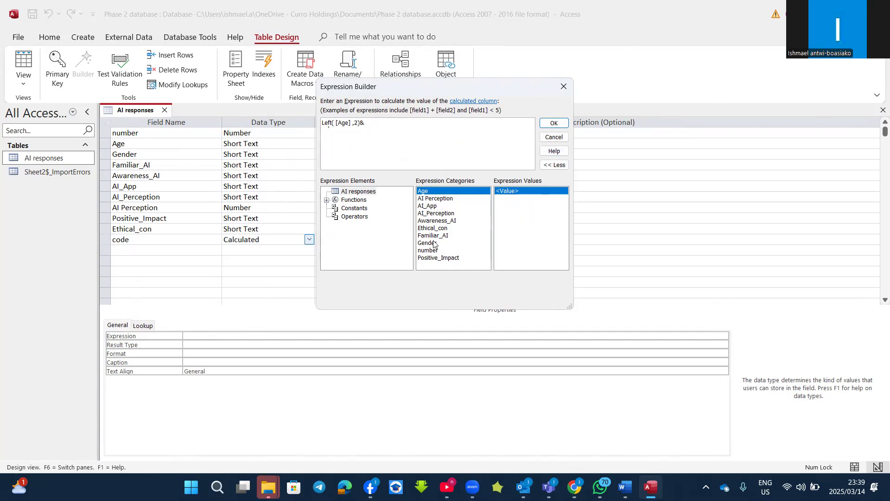
double_click(439, 200)
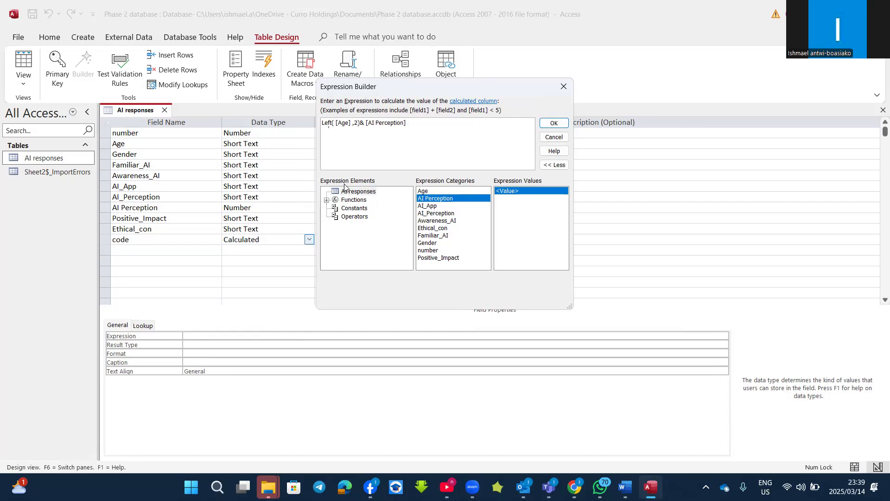
left_click(554, 123)
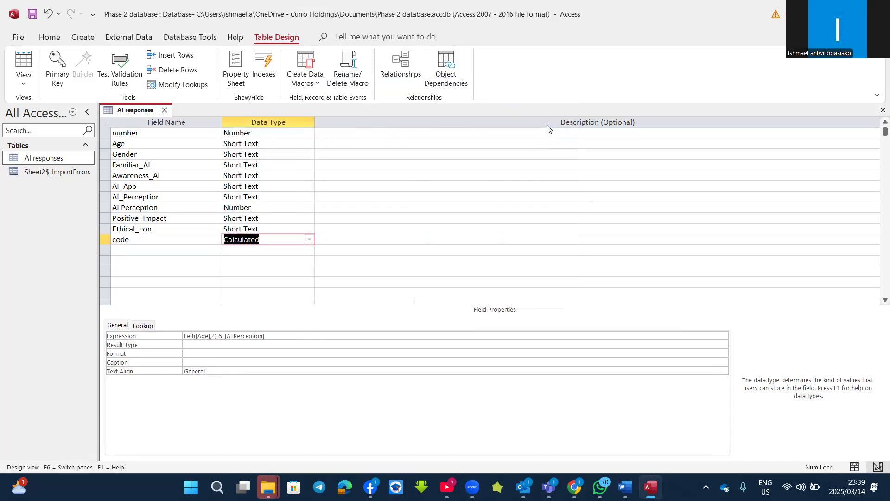
- Save the table design, show the code column in the datasheet and widen it
left_click(28, 63)
left_click(424, 274)
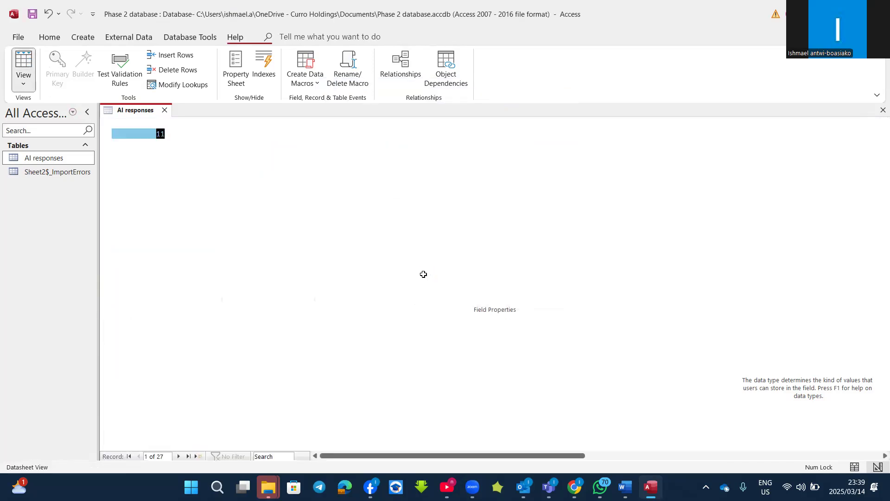
left_click_drag(409, 456, 670, 455)
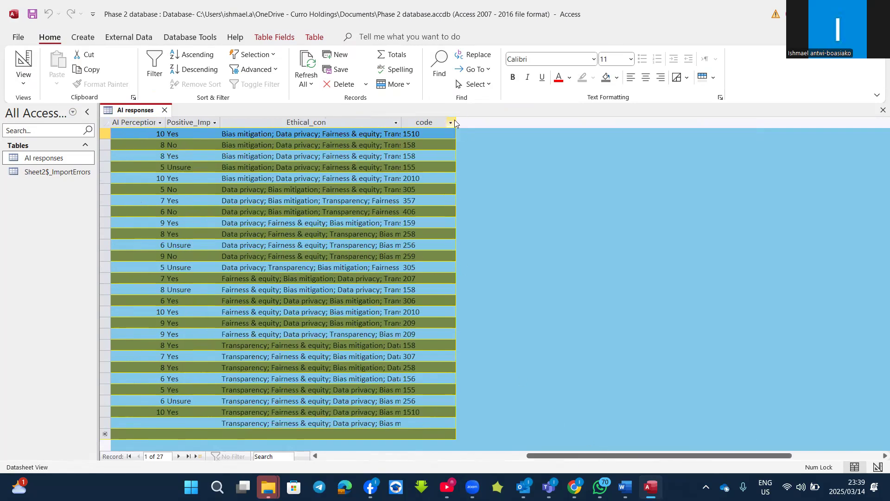
left_click_drag(456, 122, 488, 131)
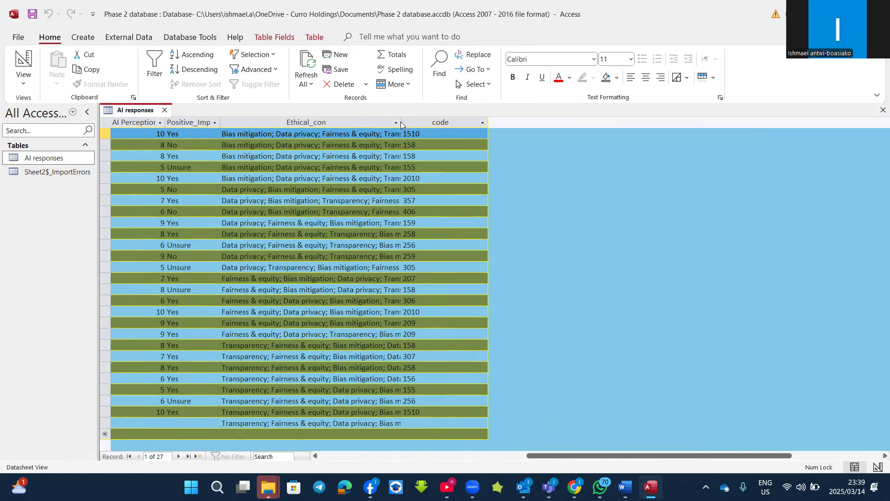
left_click(395, 123)
left_click(635, 167)
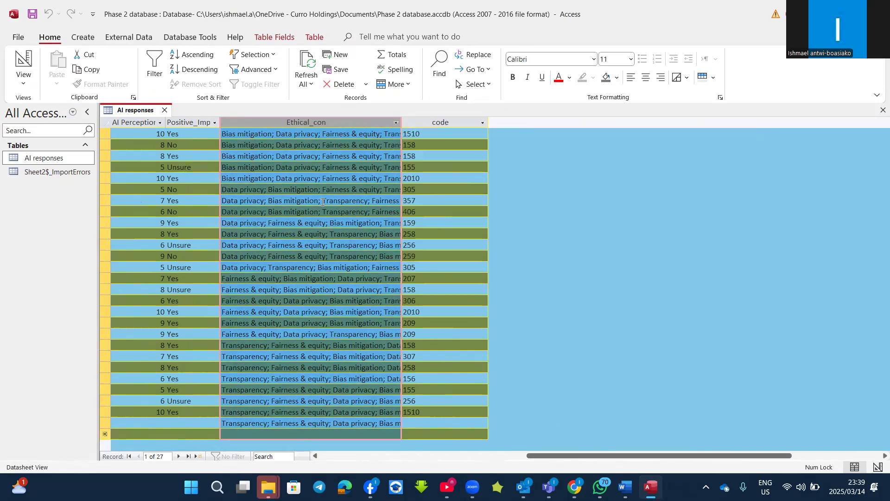
left_click(25, 59)
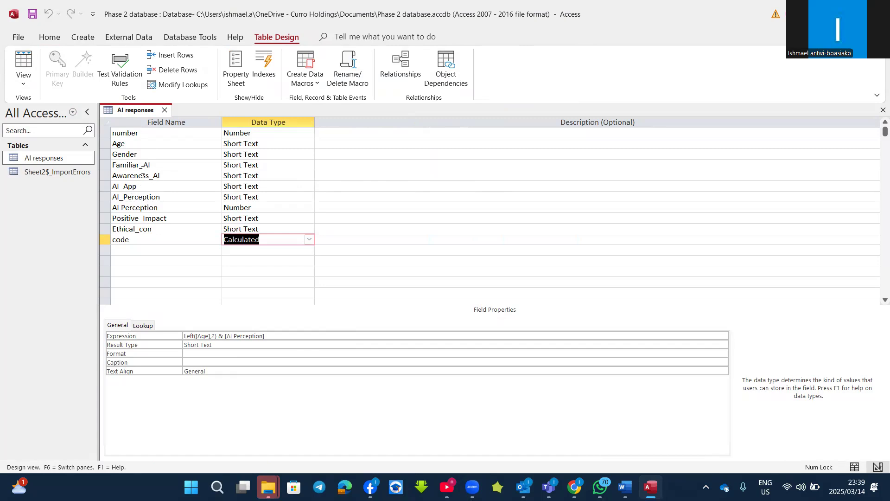
left_click(23, 65)
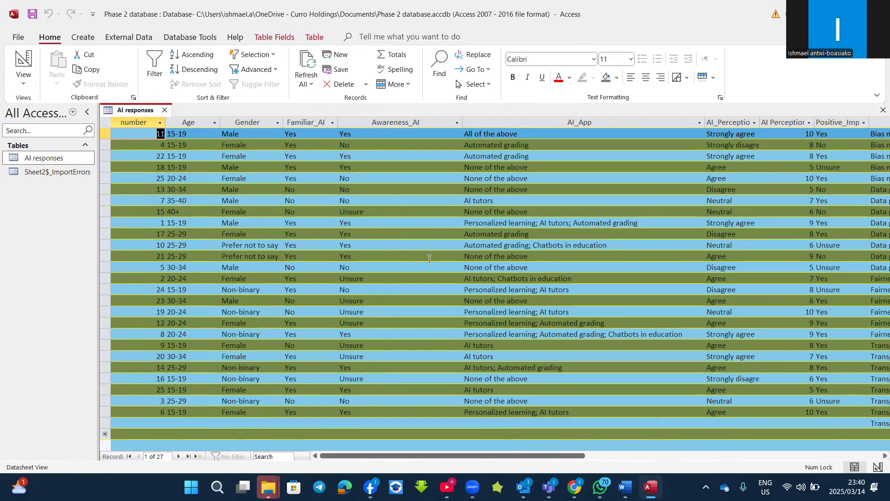
left_click(19, 62)
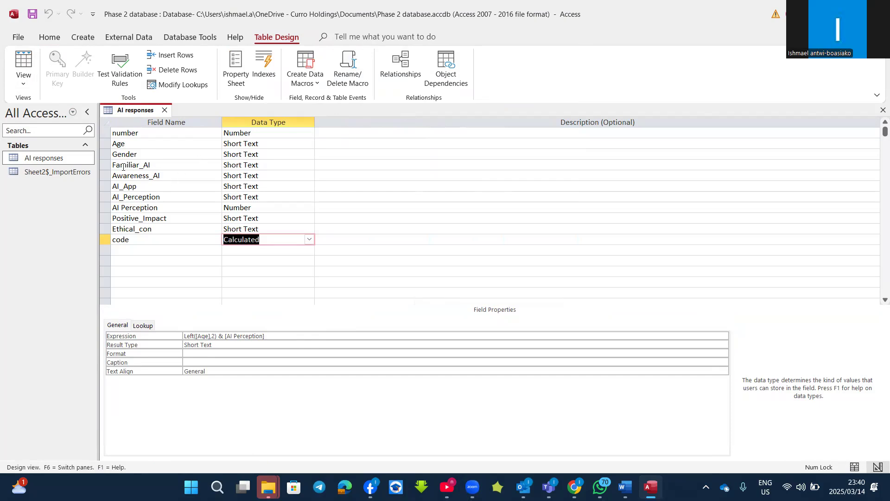
left_click(23, 65)
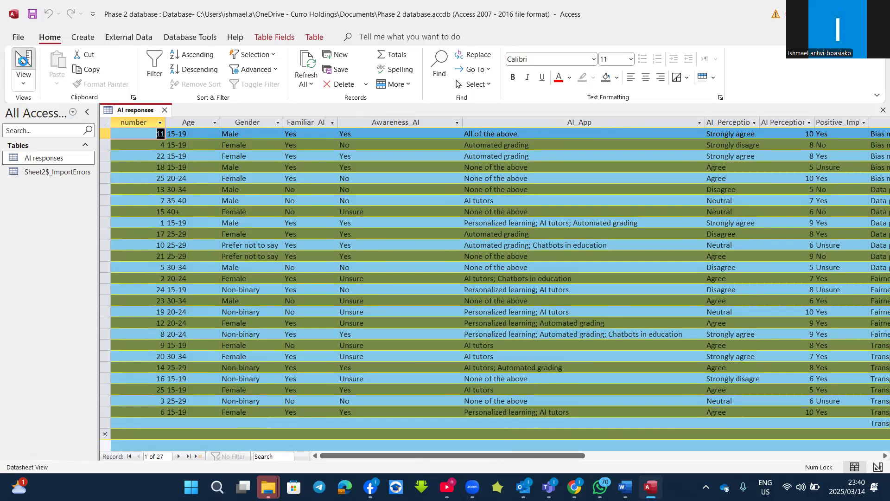
- Insert a field named Familiar calculation above Awareness_AI in the table design and give it the Calculated data type
left_click(21, 62)
left_click(163, 165)
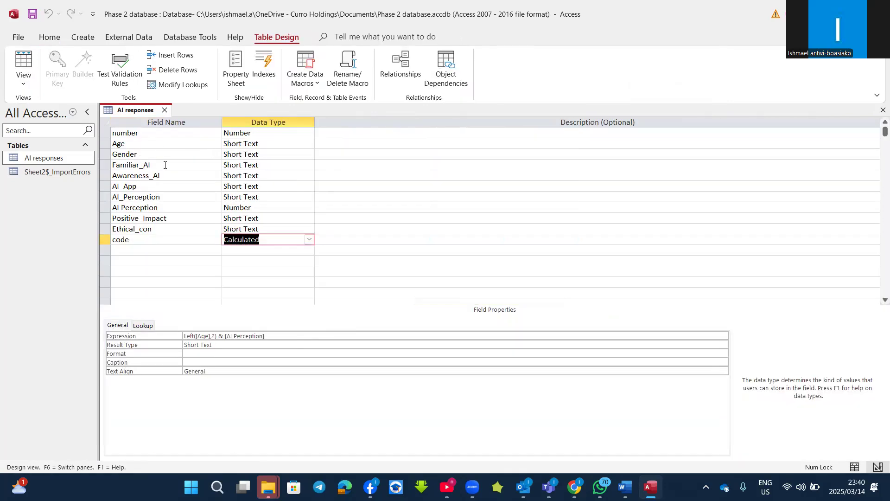
left_click(103, 174)
right_click(103, 178)
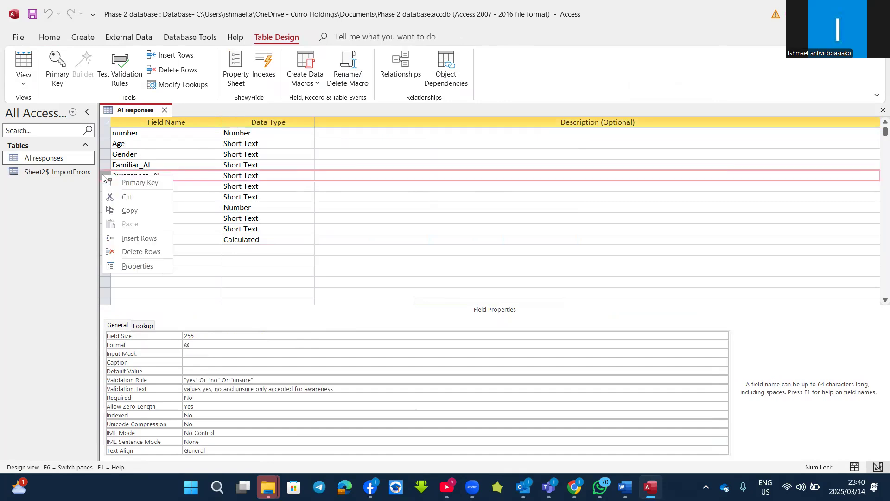
left_click(125, 238)
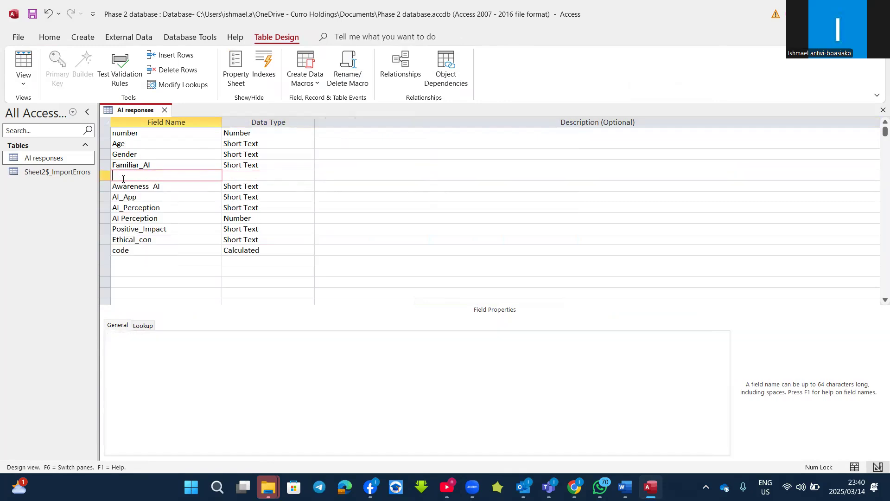
type("Familiar ccalculation")
left_click(144, 175)
key("BackSpace")
left_click(239, 175)
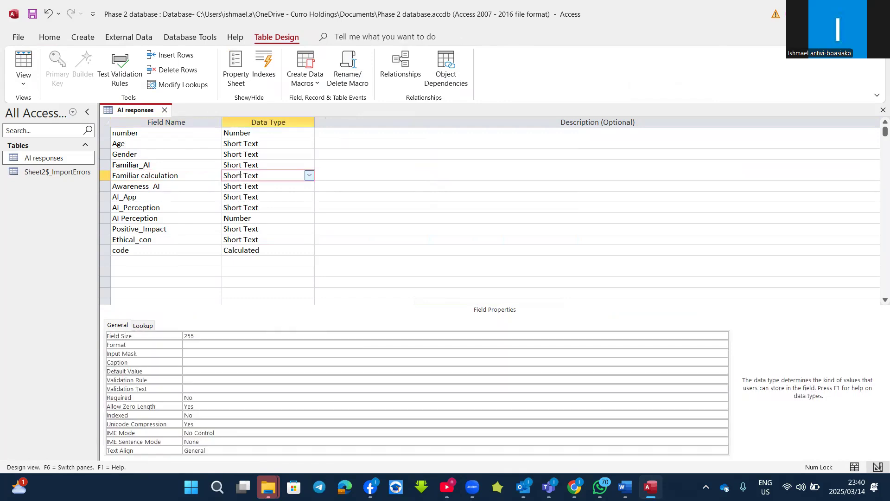
left_click(309, 175)
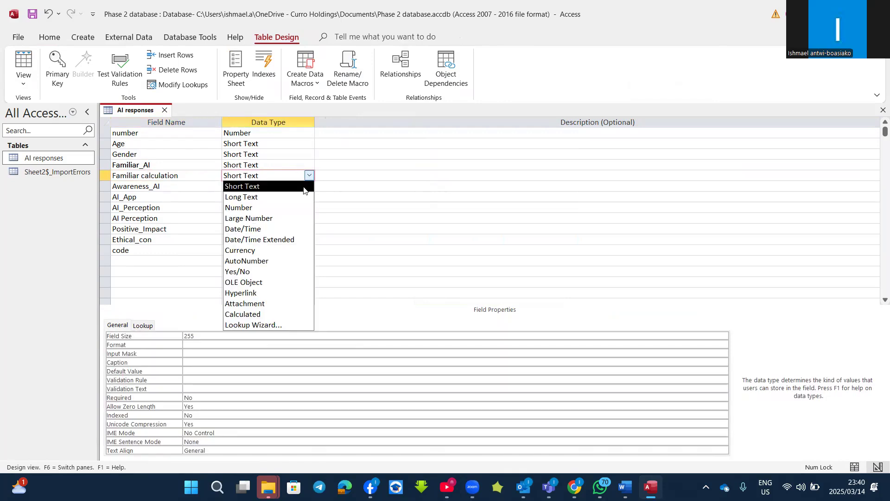
left_click(244, 315)
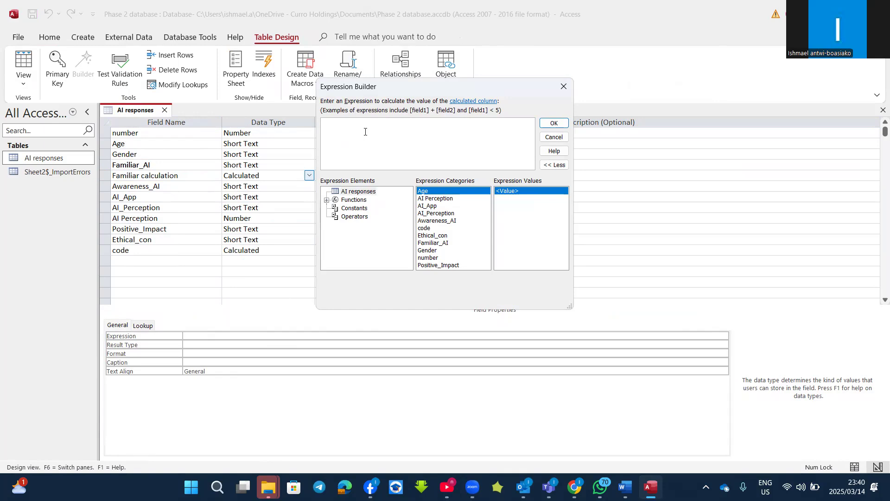
- Define the Familiar calculation expression as IIf([Familiar_AI]="yes",1,2)
type("i")
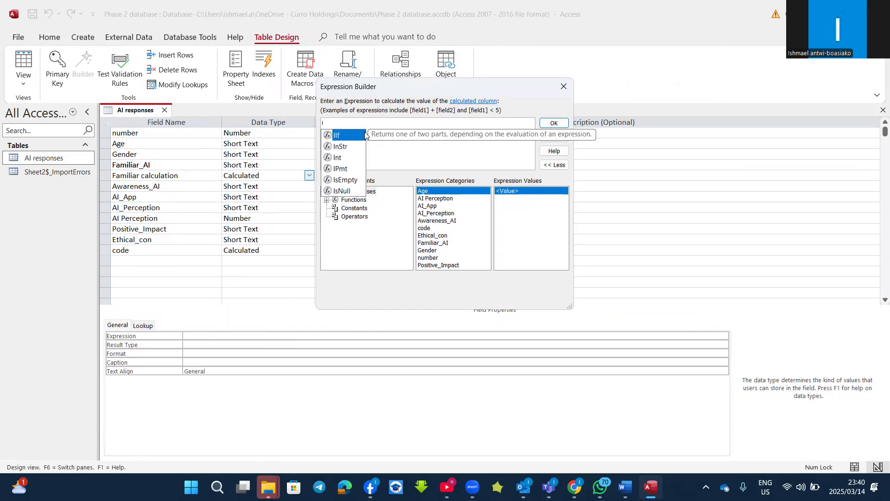
double_click(341, 136)
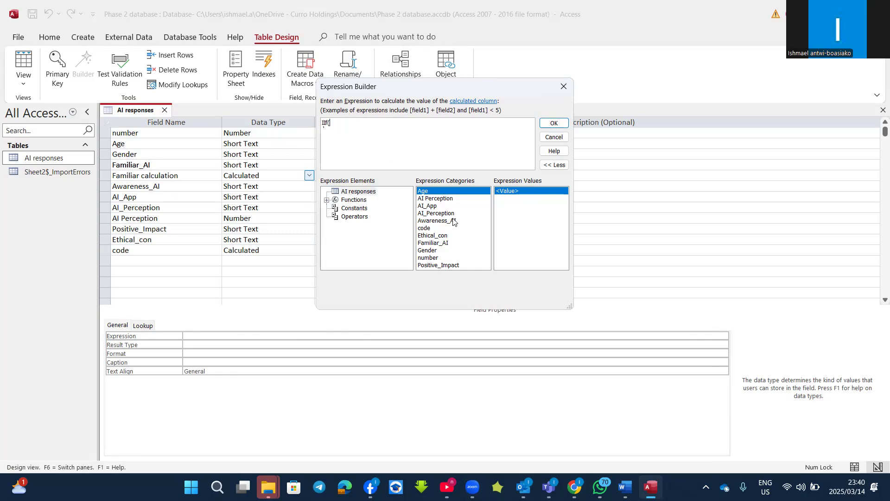
double_click(431, 243)
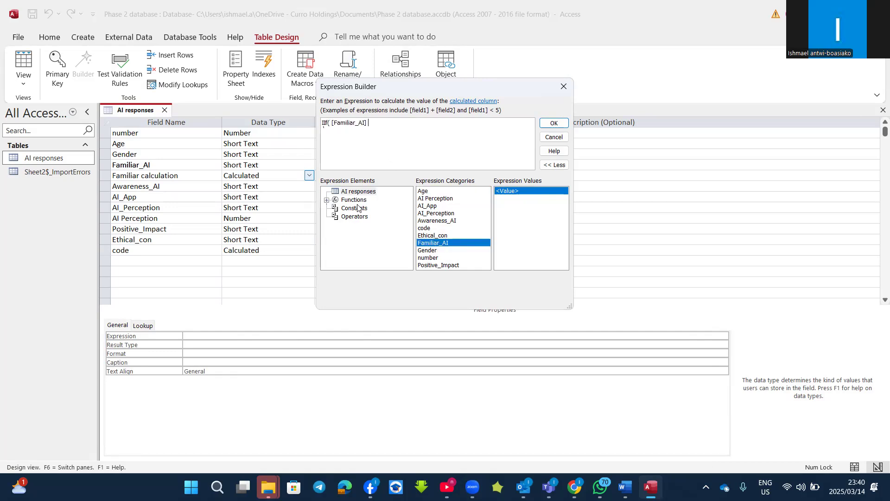
type("=")
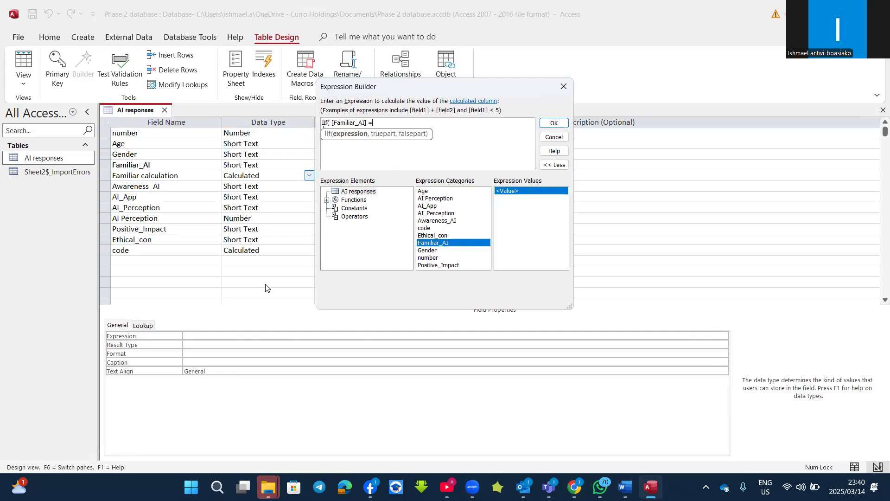
type("\"yes\",1,")
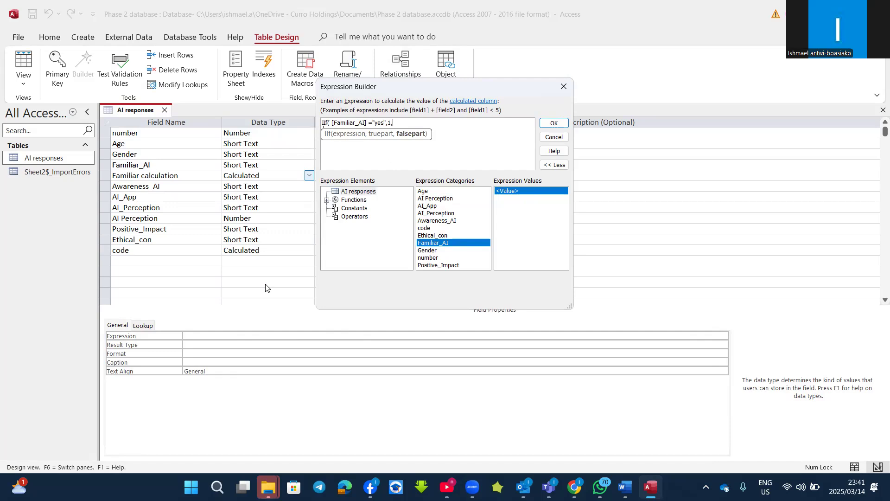
type("2)")
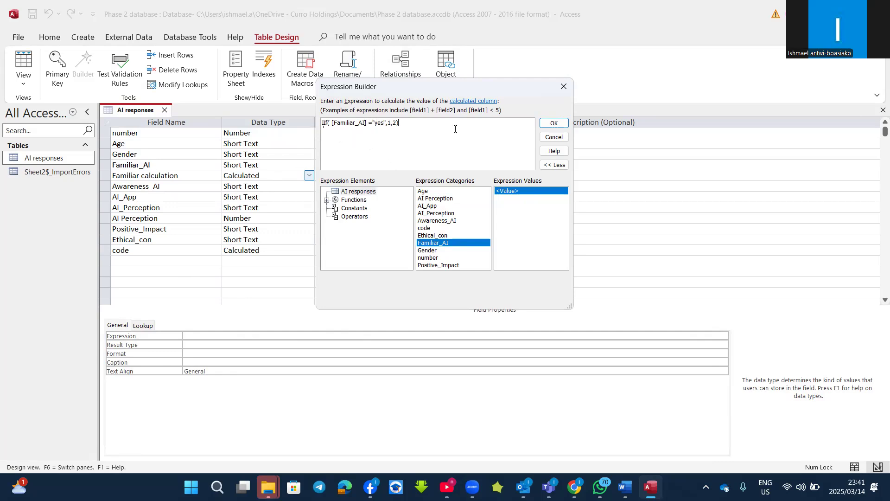
left_click(554, 123)
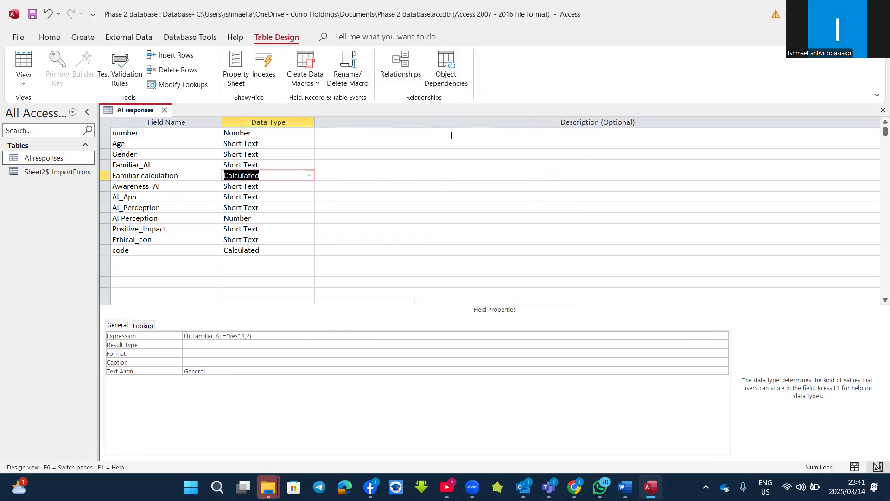
- Save the table design and show the Familiar calculation column in the datasheet
left_click(25, 67)
left_click(441, 280)
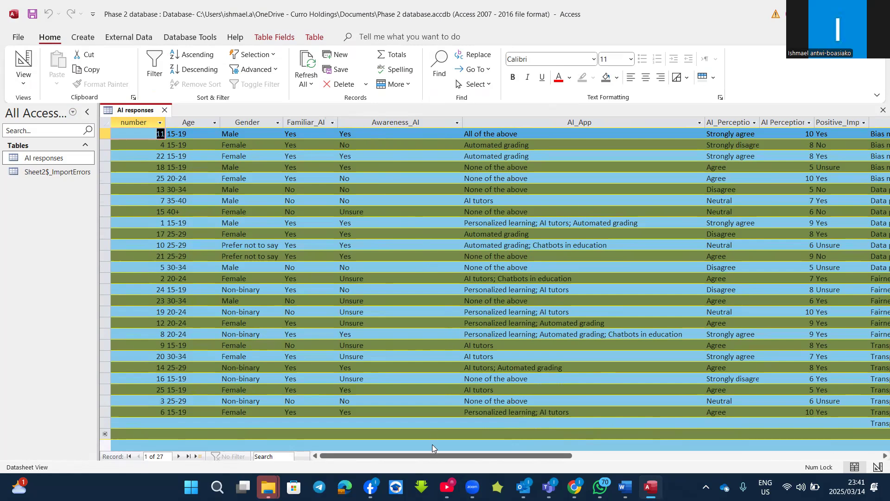
left_click_drag(429, 459, 539, 459)
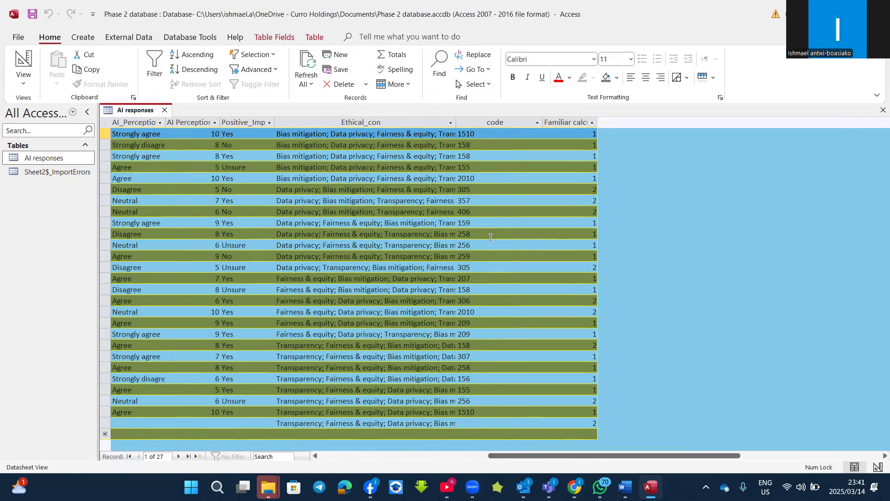
- Close the AI responses table and start a new query design with the AI responses table added
left_click(24, 61)
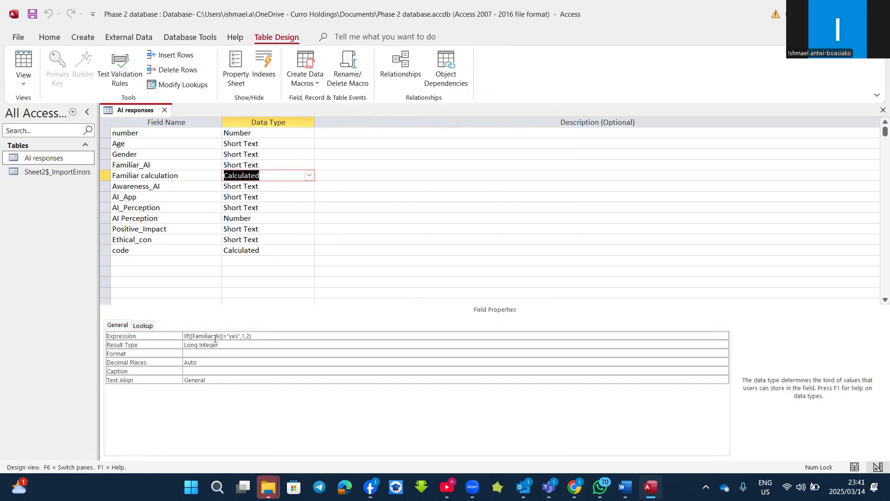
left_click(166, 111)
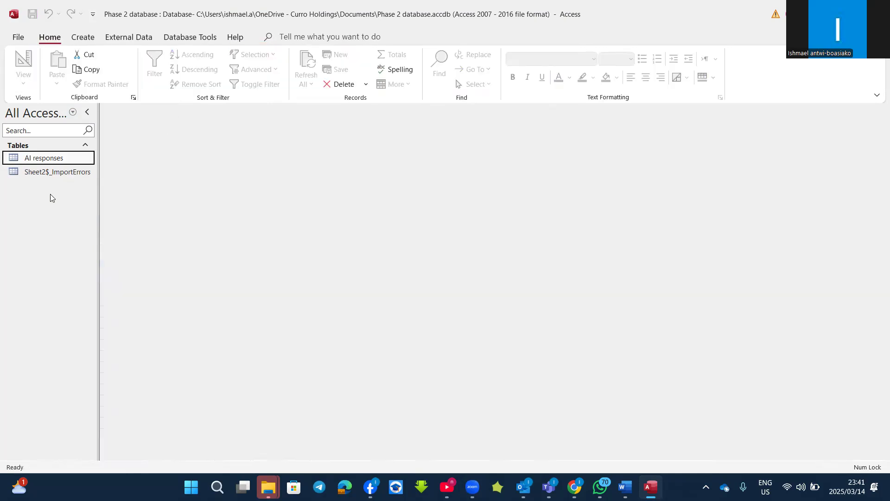
left_click(86, 38)
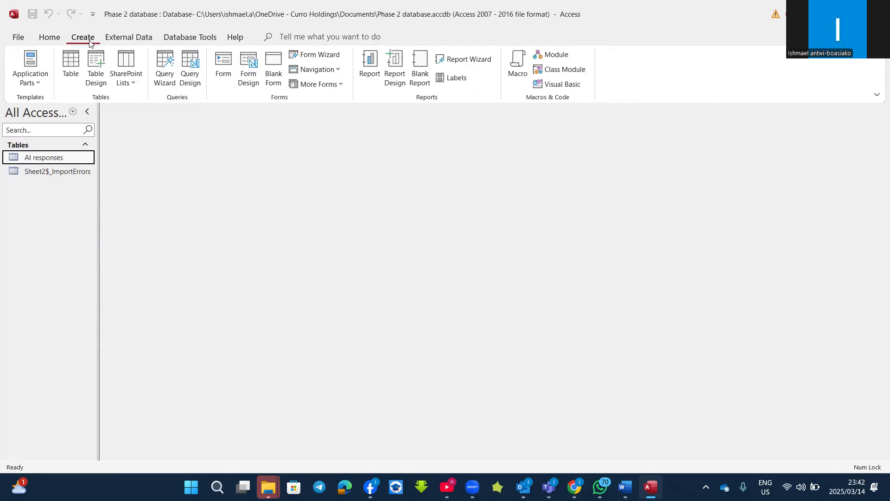
left_click(191, 80)
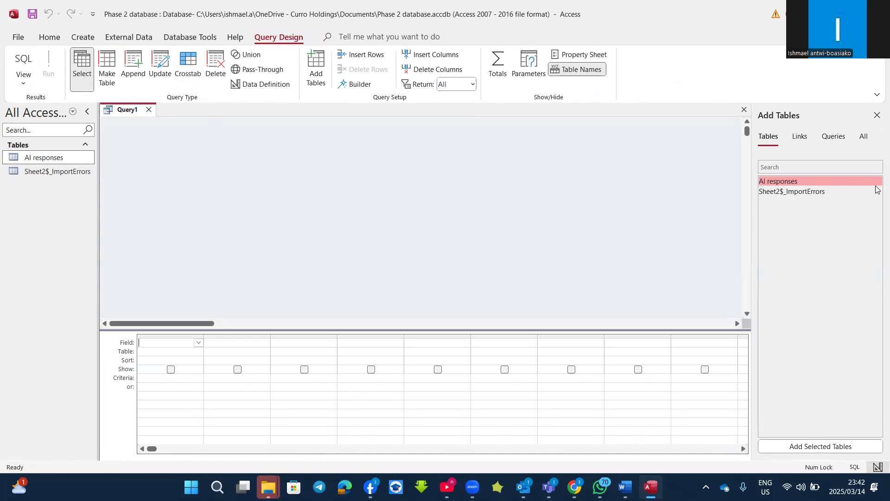
double_click(783, 181)
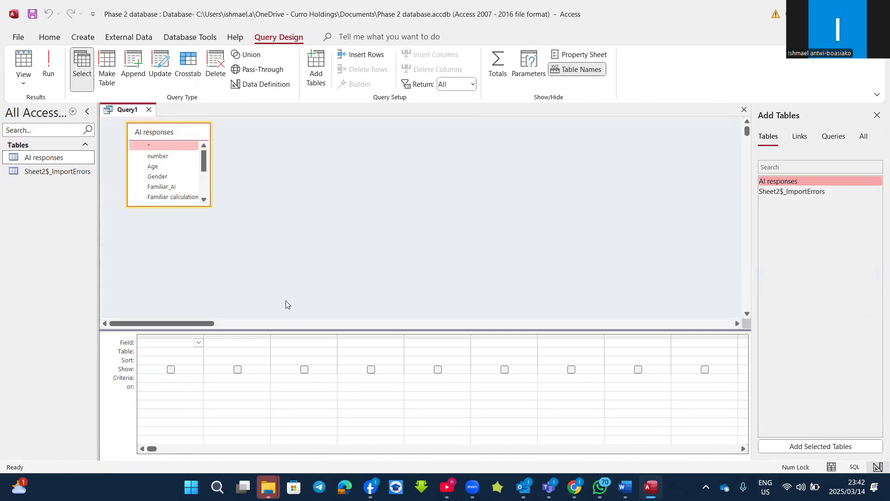
- Add the Gender and Familiar_AI fields to the query grid and run the query
scroll(160, 183, "down", 1)
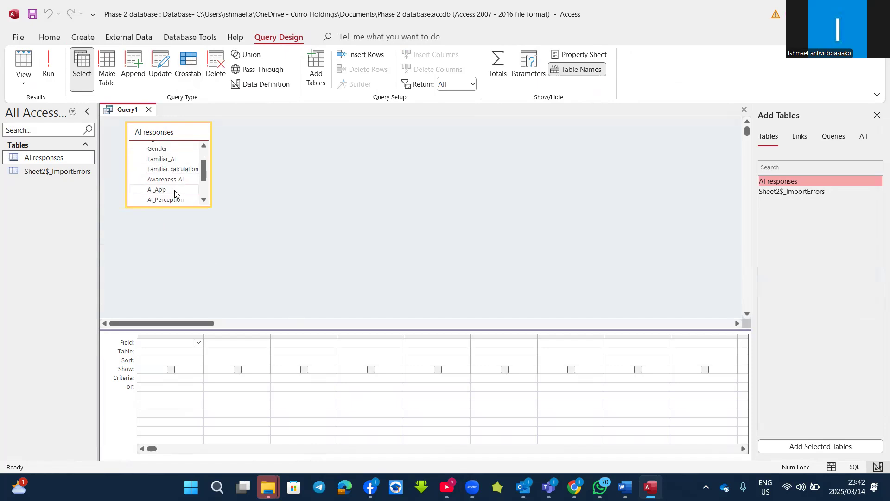
scroll(175, 188, "up", 1)
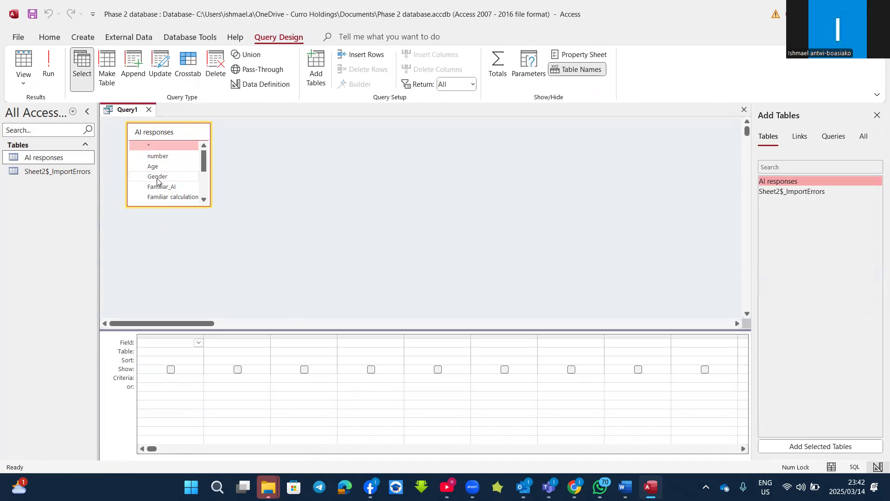
left_click(159, 178)
double_click(159, 178)
scroll(167, 197, "down", 1)
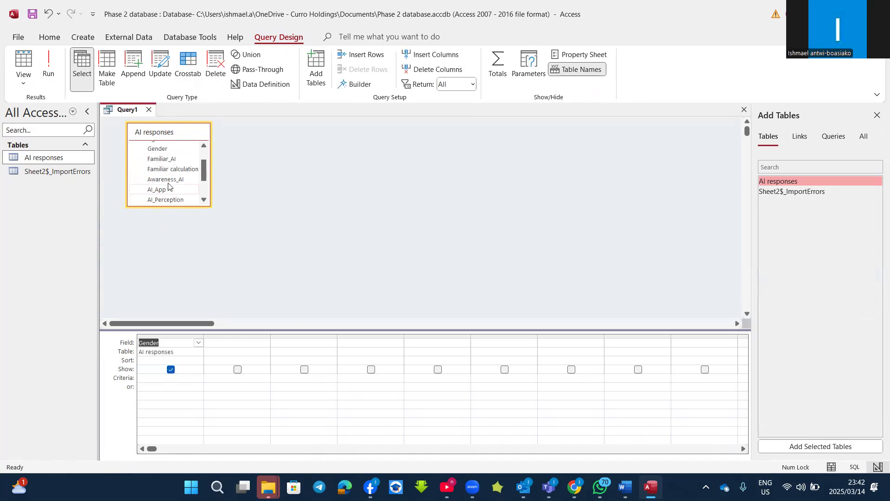
double_click(171, 159)
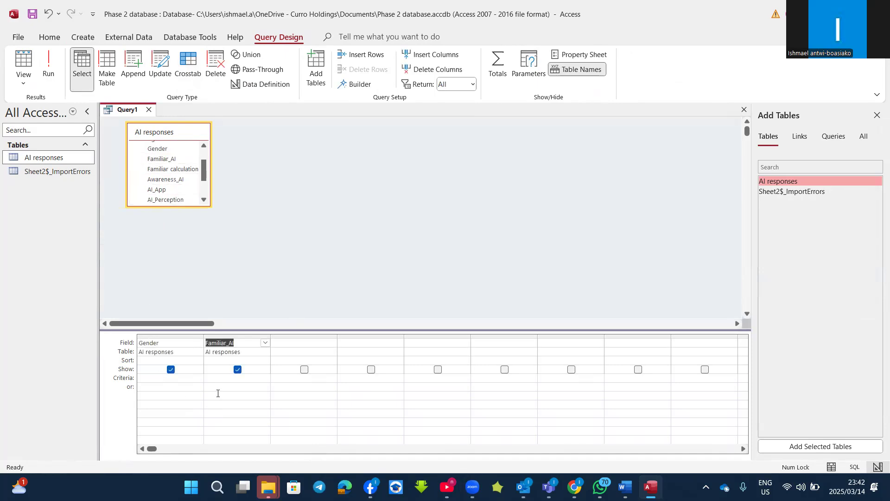
left_click(48, 65)
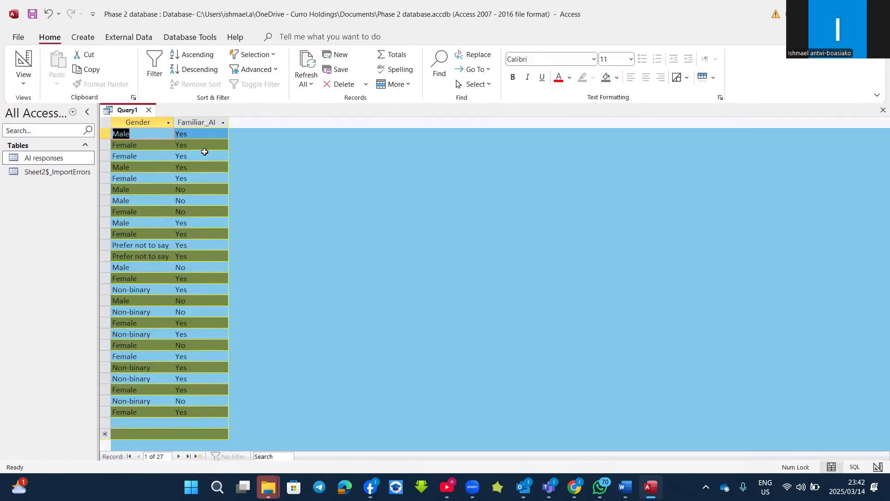
- Return to the query design and sort the Familiar_AI field in ascending order
left_click(22, 62)
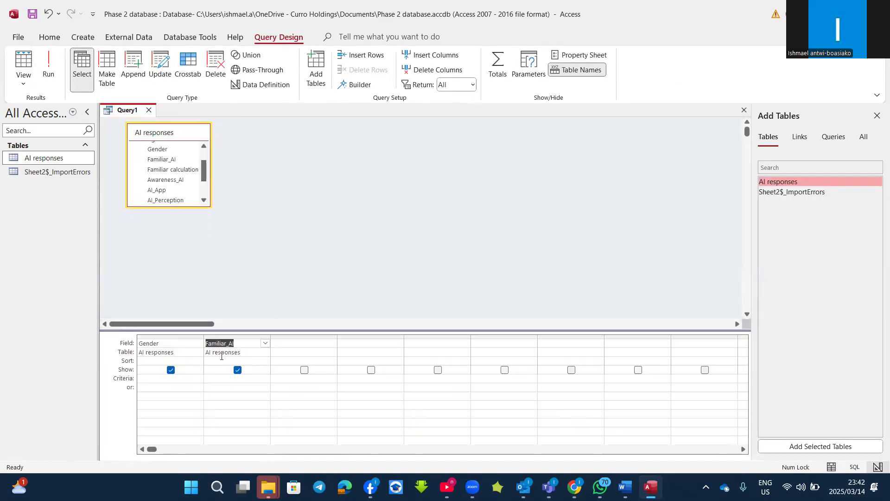
left_click(236, 361)
left_click(265, 362)
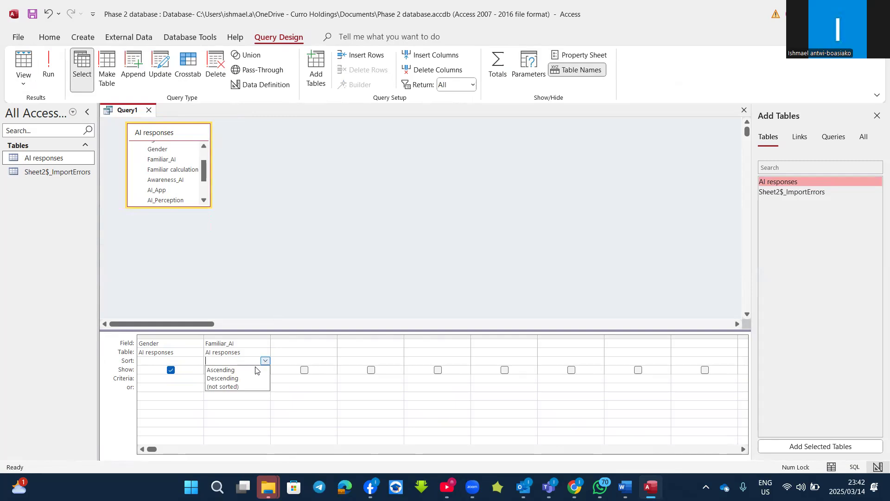
left_click(234, 368)
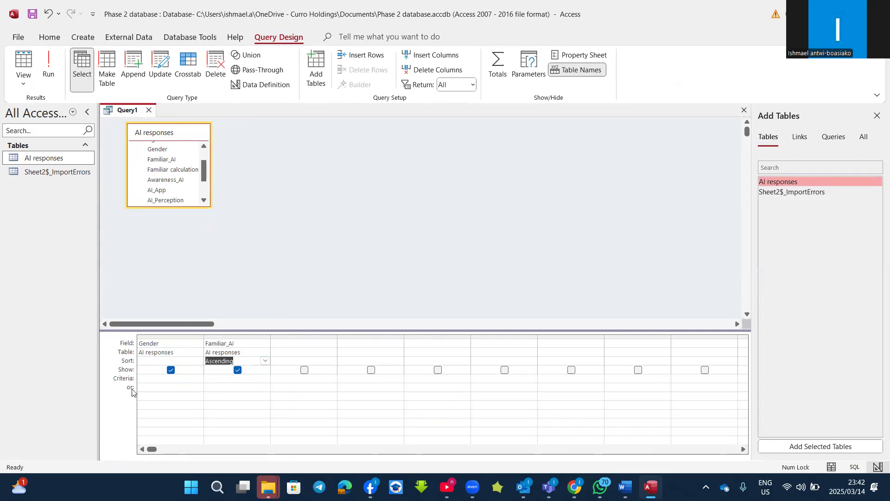
- Set the Familiar_AI criteria to Like "y*" and run the query
left_click(218, 380)
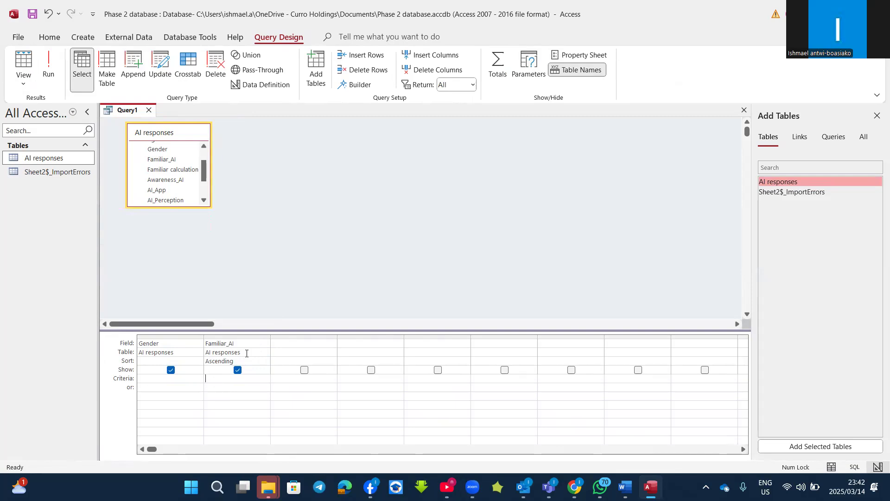
type("yes")
key("BackSpace")
key("BackSpace")
key("BackSpace")
type("y\"")
left_click(48, 66)
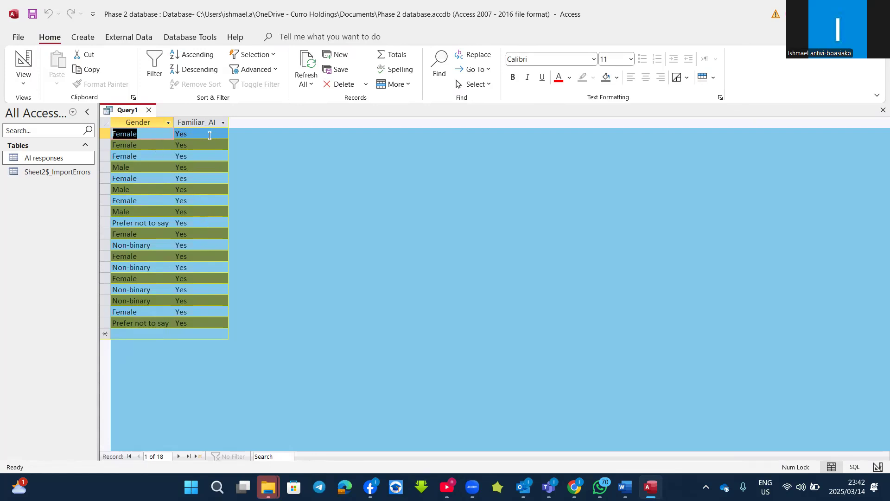
- Widen the Familiar_AI column, save the query as qry_Familiar and close it
left_click_drag(229, 122, 362, 148)
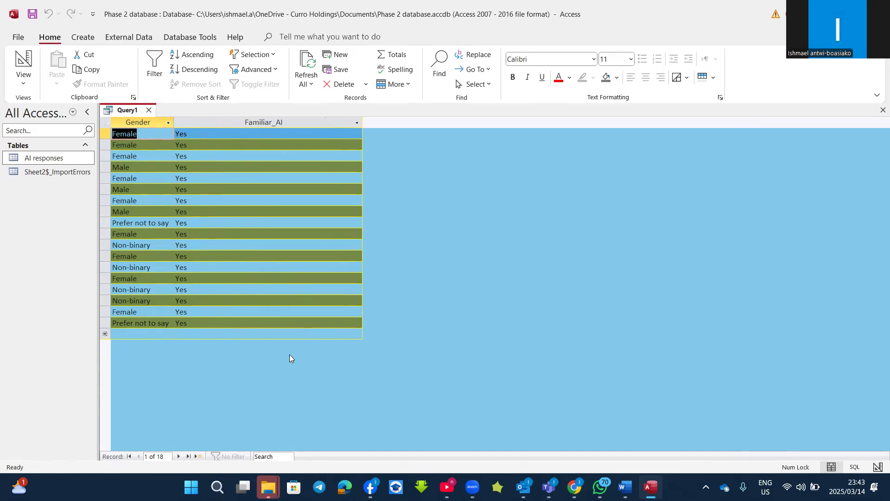
right_click(118, 110)
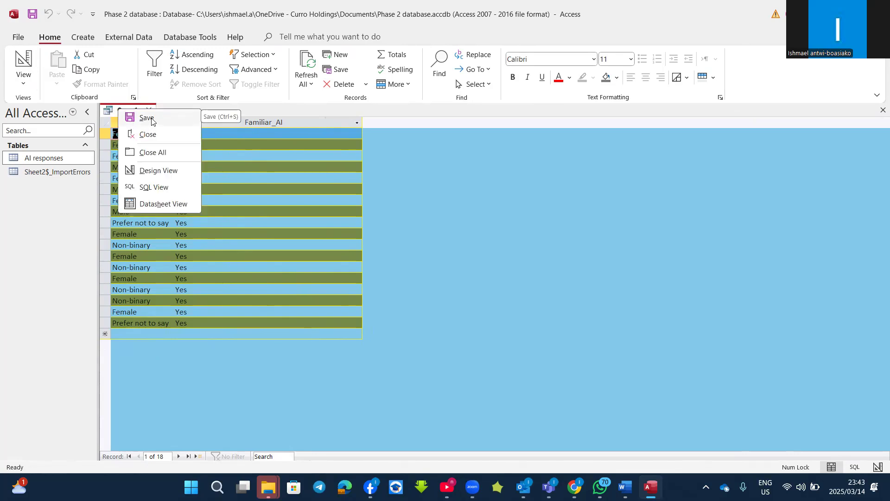
left_click(149, 120)
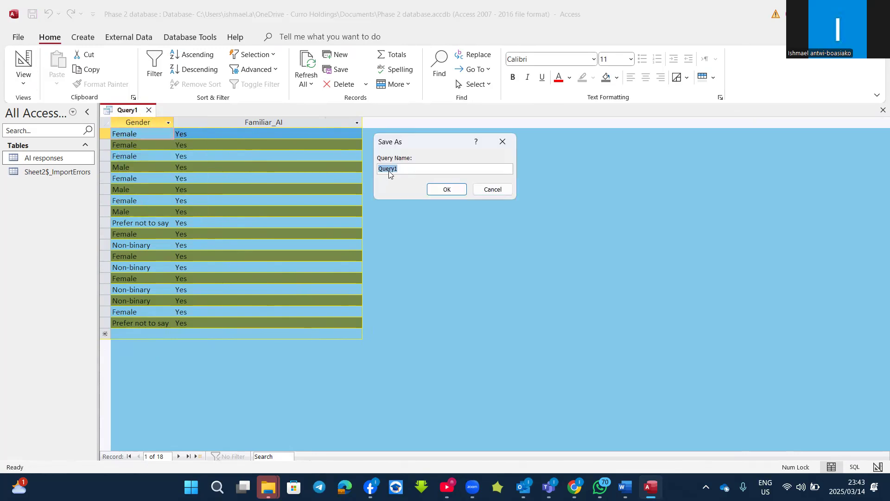
type("qry_Familia")
left_click(437, 188)
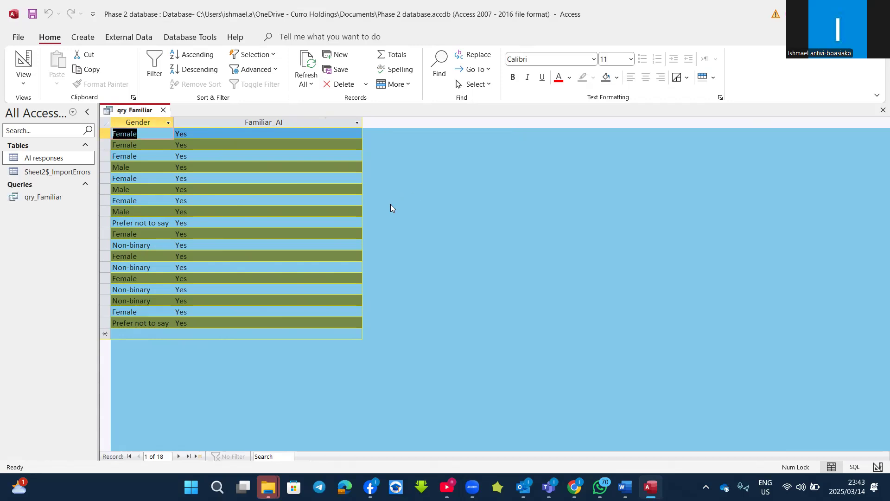
left_click(162, 110)
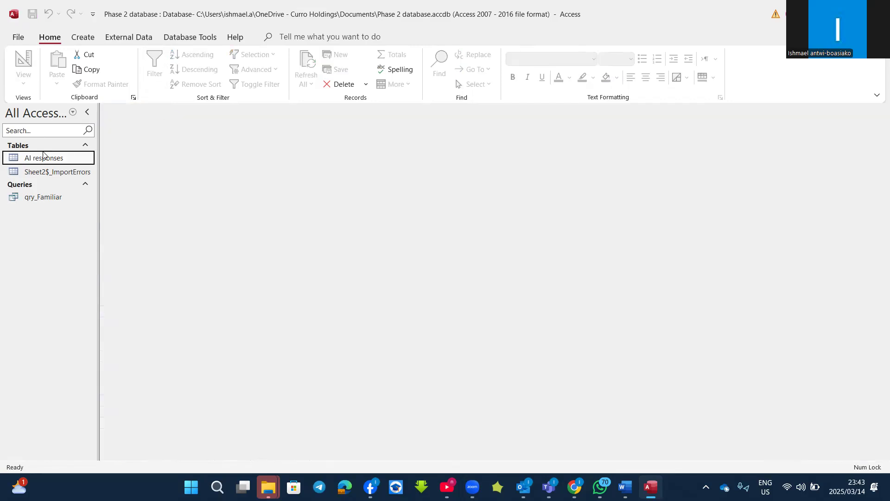
- Reopen qry_Familiar in design view to check its criteria, and close it again
double_click(43, 198)
left_click(22, 60)
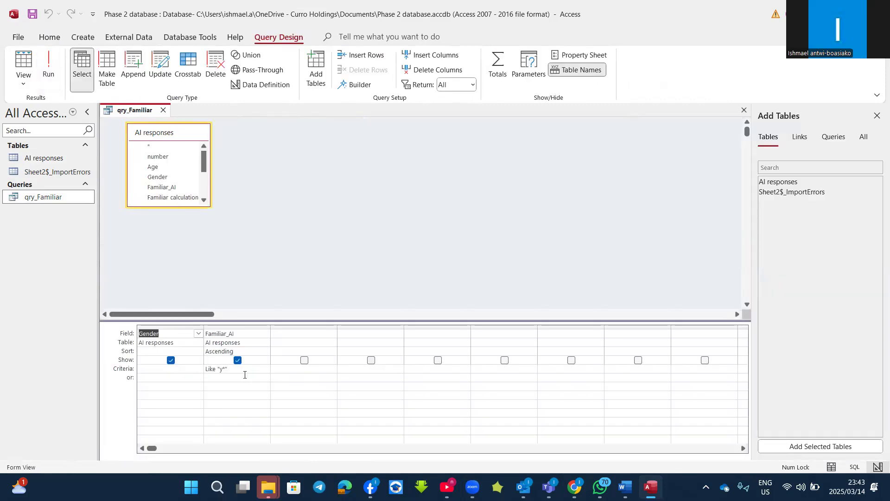
left_click(164, 109)
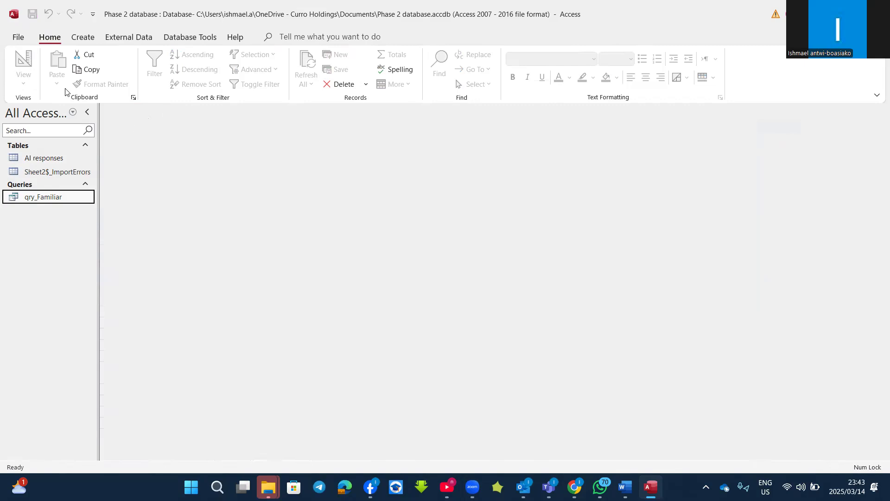
left_click(89, 39)
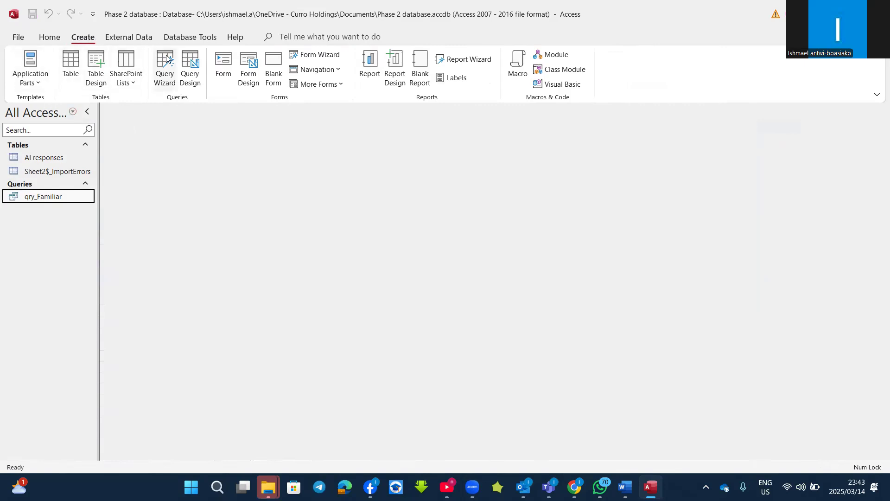
left_click(191, 69)
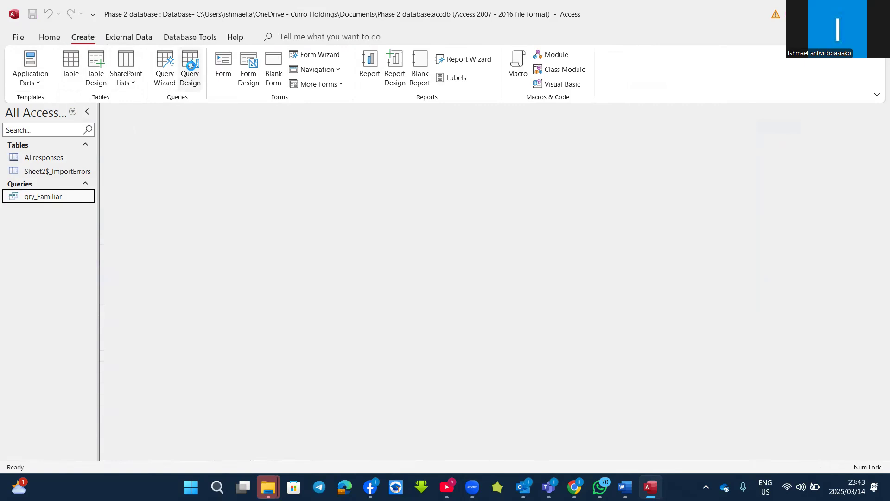
double_click(789, 181)
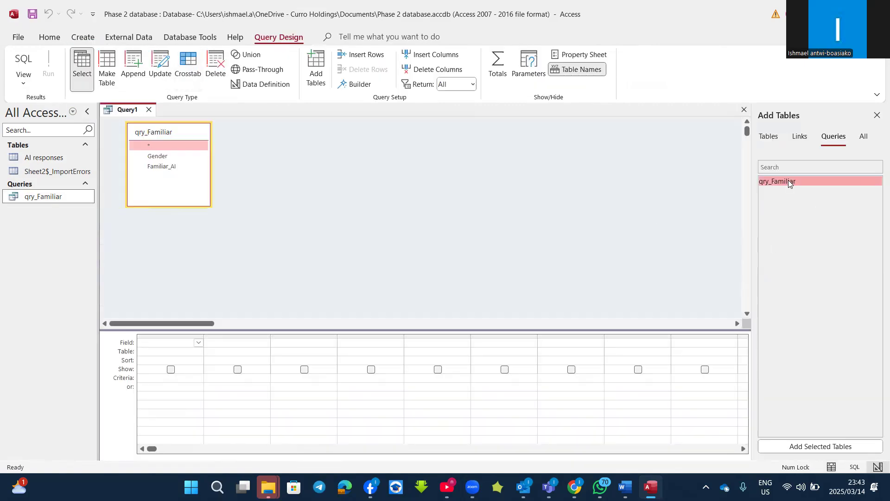
left_click(149, 110)
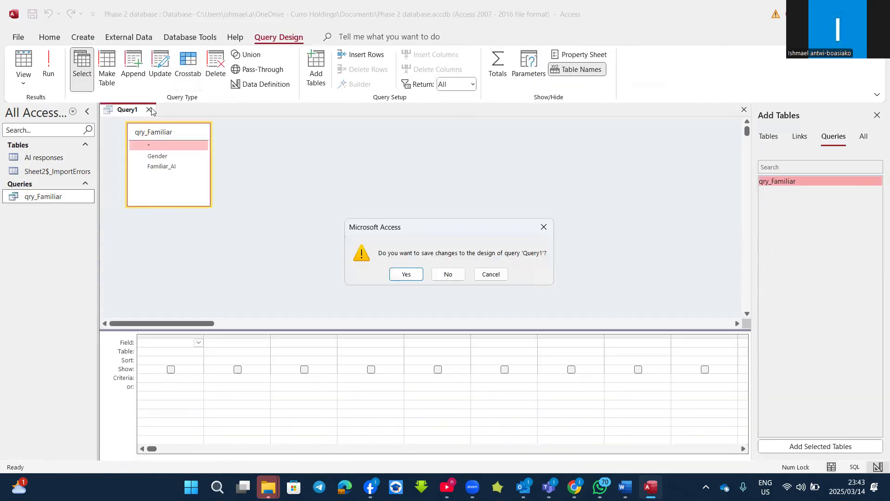
left_click(447, 275)
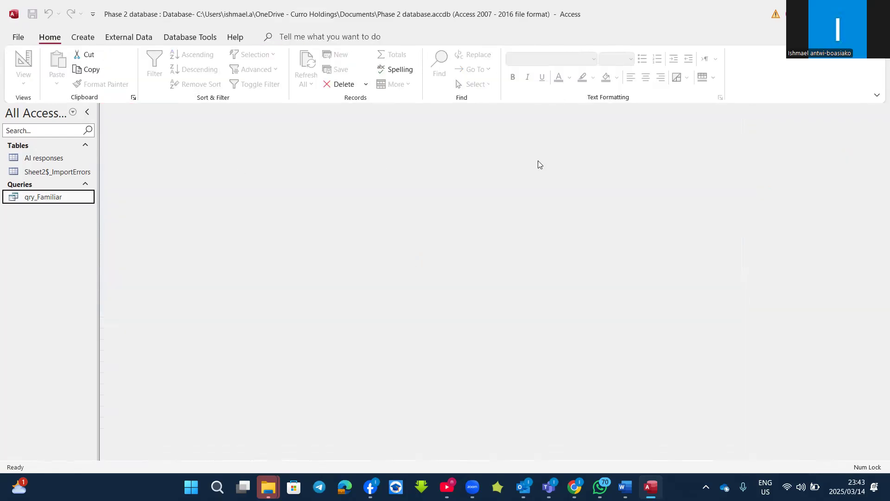
- Start another query design and add the AI responses table as its source
left_click(86, 39)
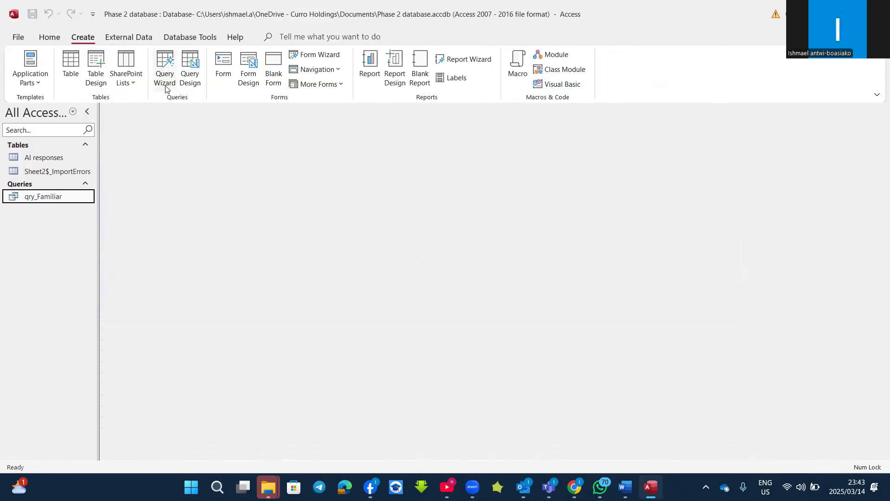
left_click(193, 65)
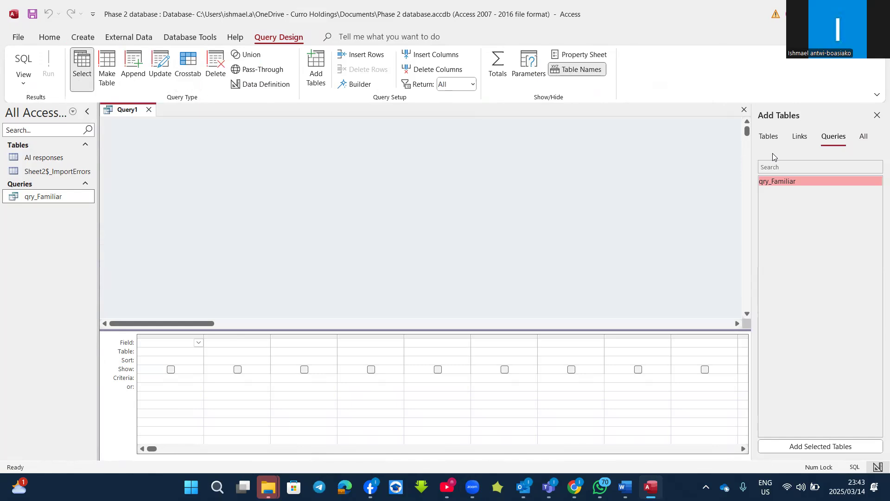
left_click(778, 139)
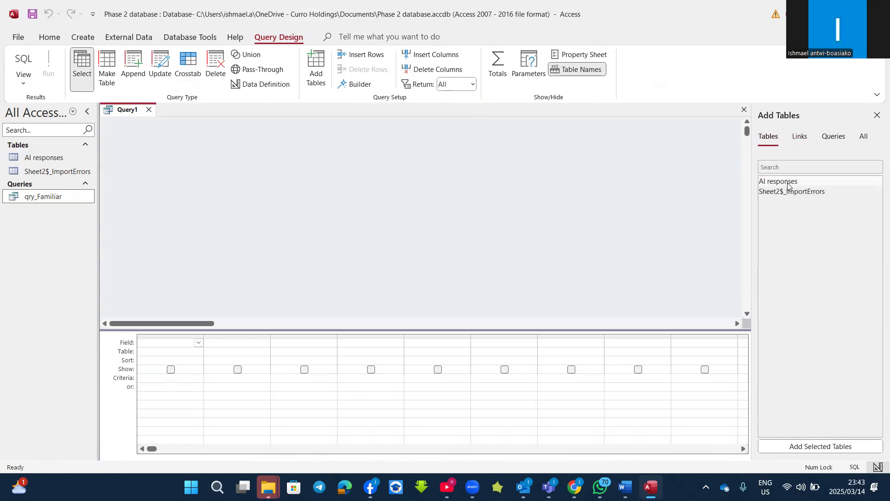
double_click(779, 181)
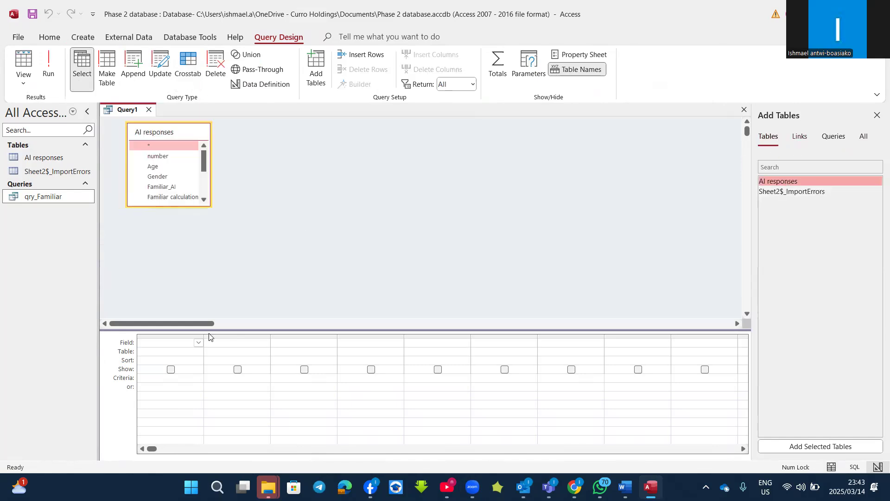
- Open the AI responses table and review its columns through to code, returning to the query design
left_click(199, 343)
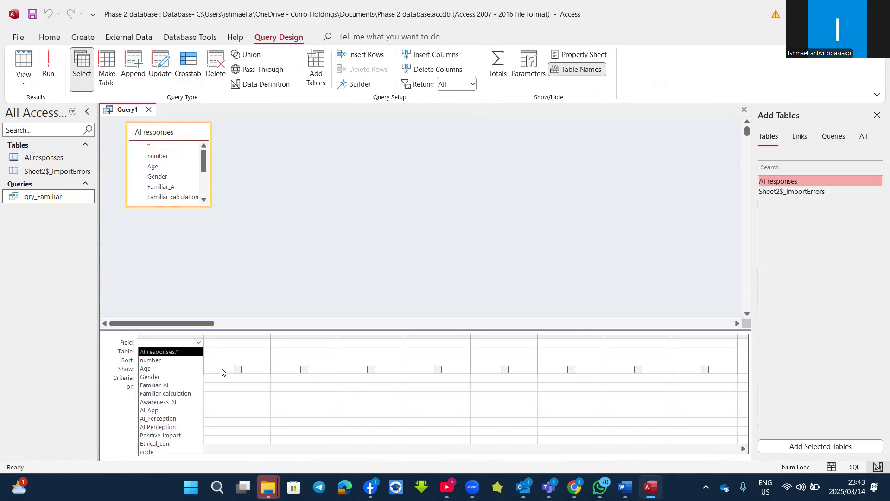
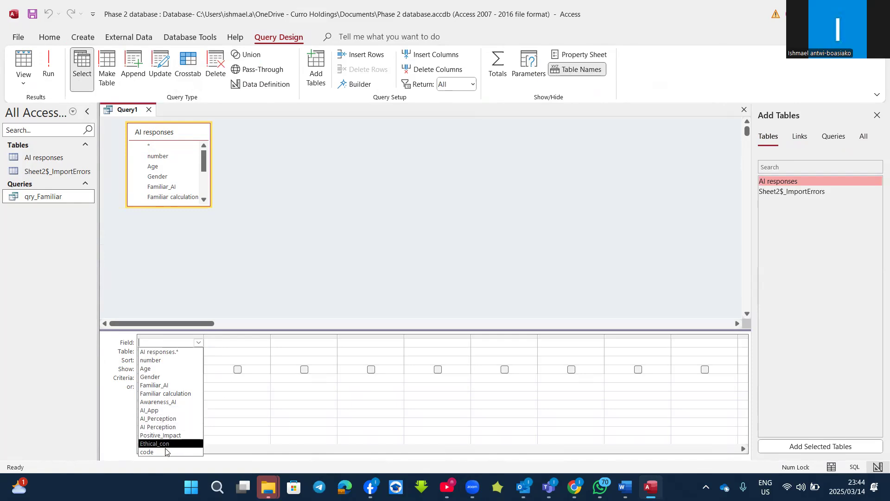
left_click(245, 226)
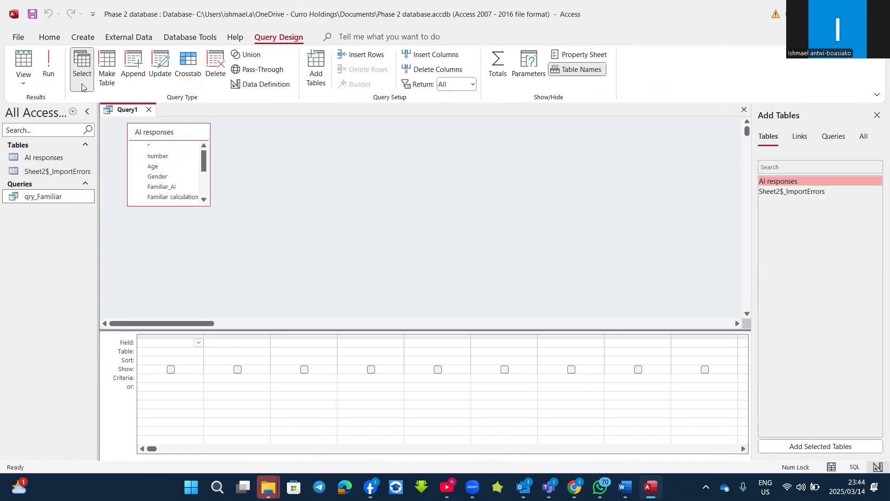
left_click(54, 159)
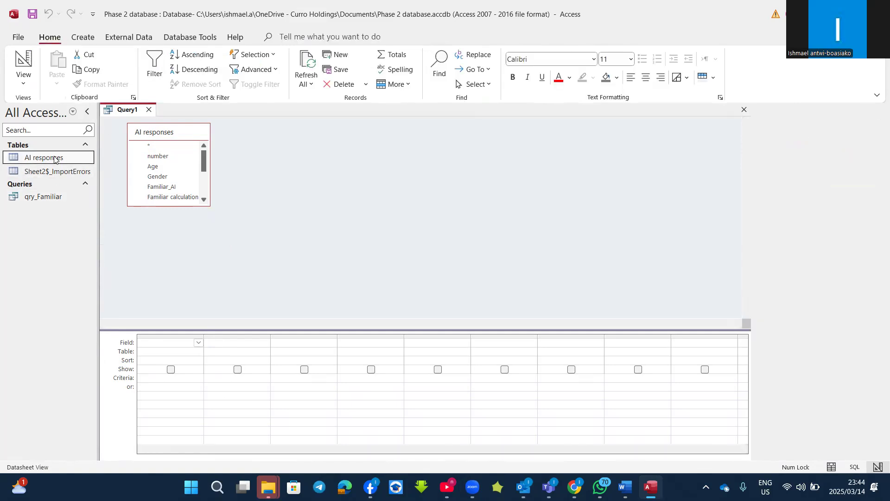
double_click(55, 159)
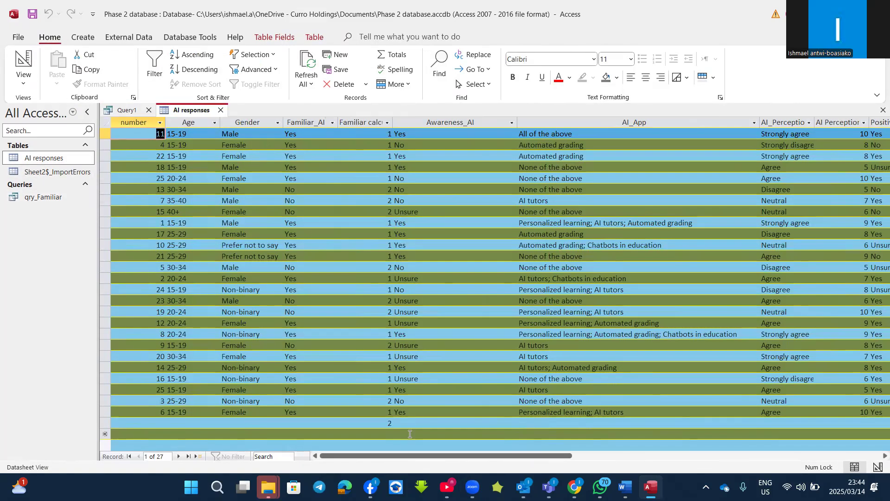
left_click_drag(401, 456, 526, 459)
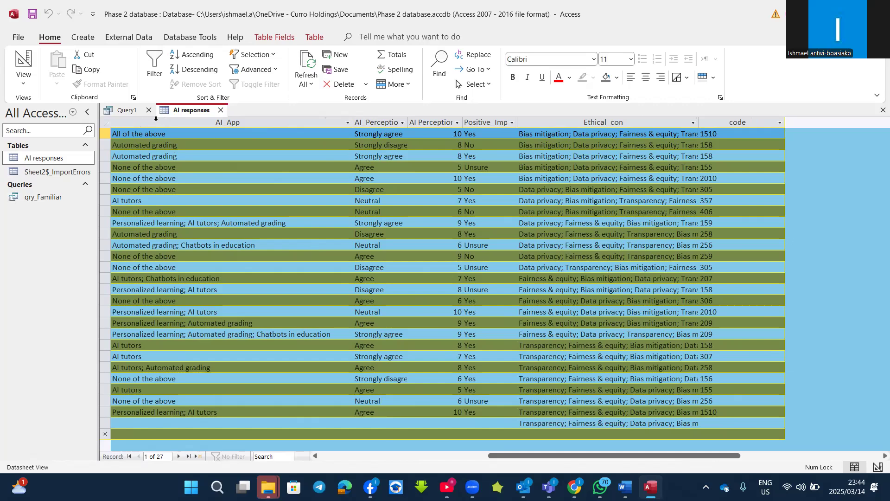
left_click(126, 110)
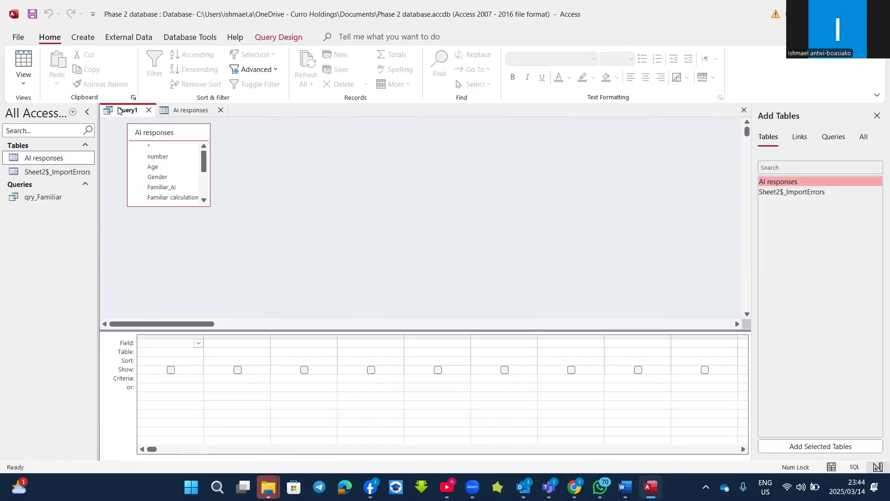
- Add the AI Perception and Familiar calculation fields to the query as its first two columns
left_click(197, 343)
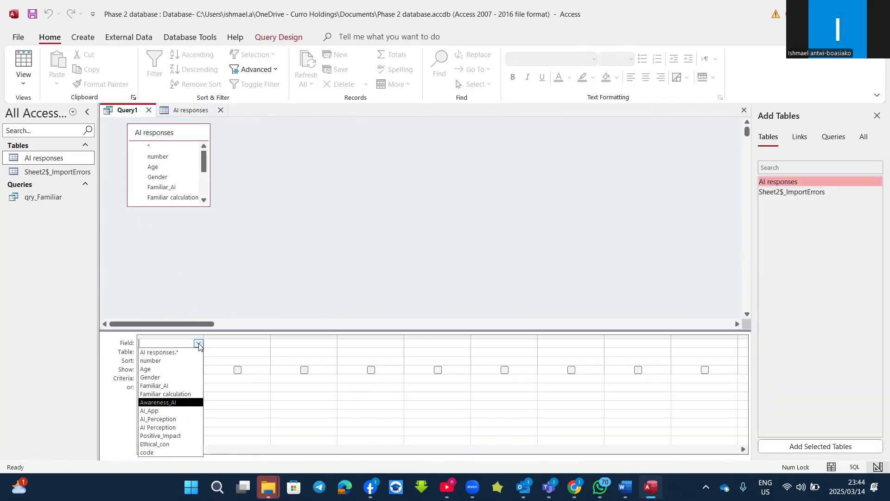
left_click(175, 427)
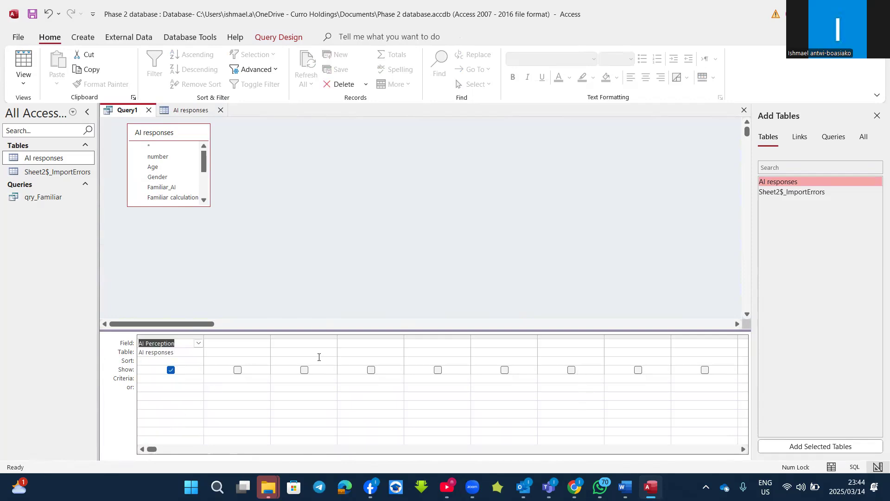
left_click(216, 343)
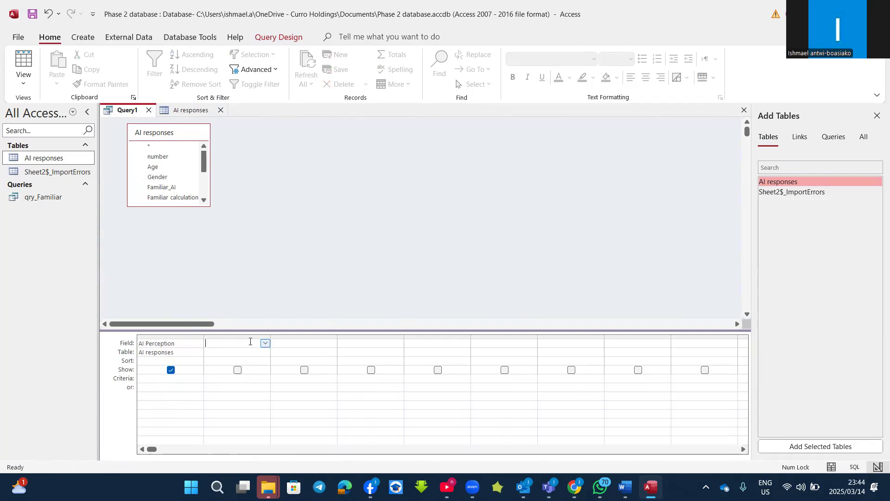
double_click(171, 199)
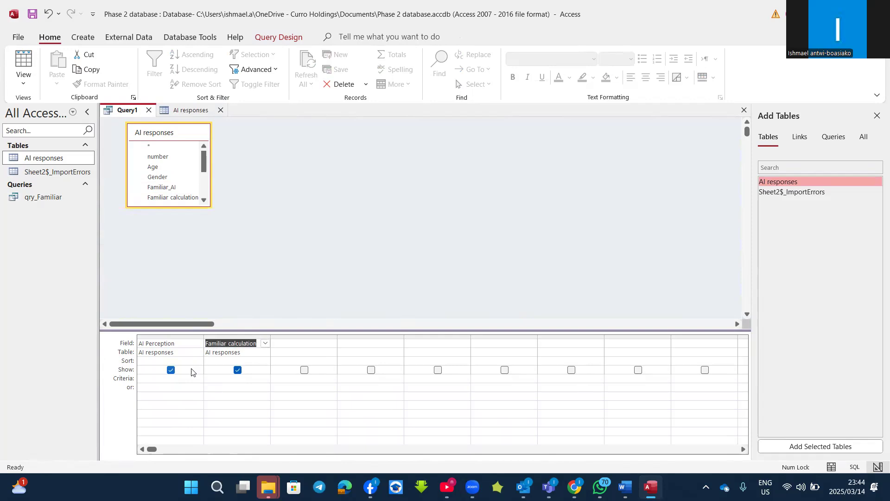
- Try 1 or 2 as the AI Perception criteria, clear them and run the query unfiltered
left_click(168, 381)
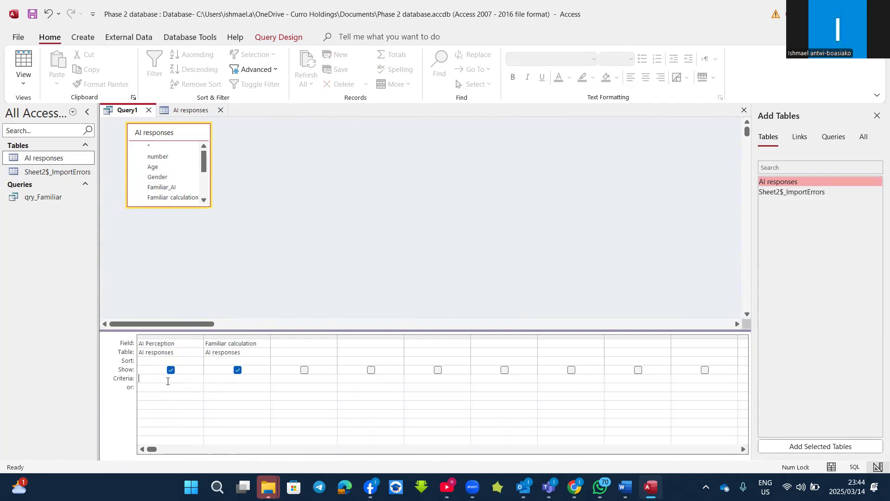
type("1")
left_click(23, 65)
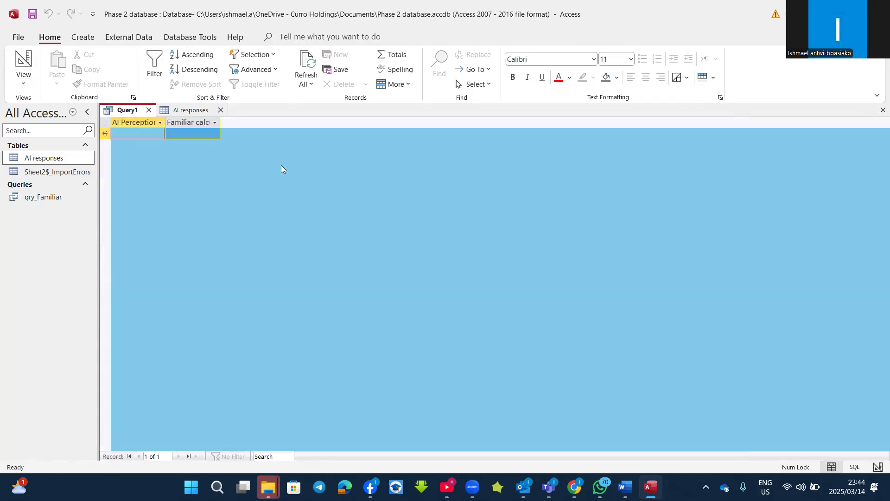
left_click(23, 63)
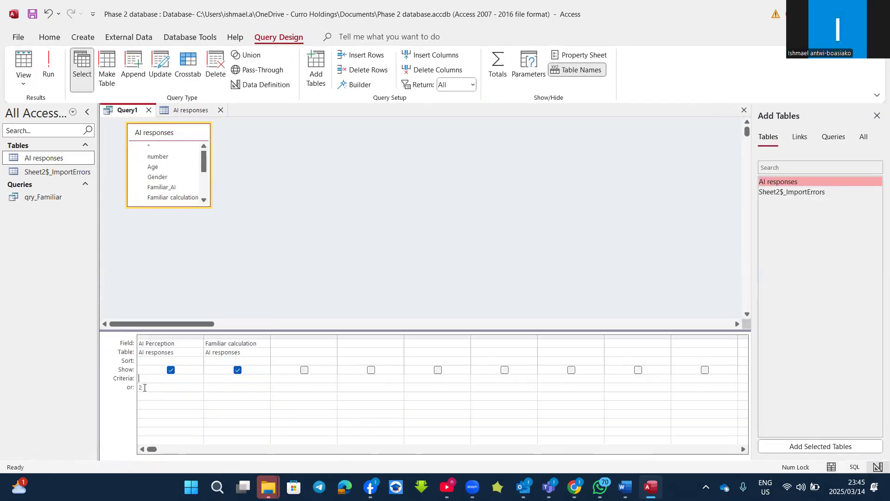
key("BackSpace")
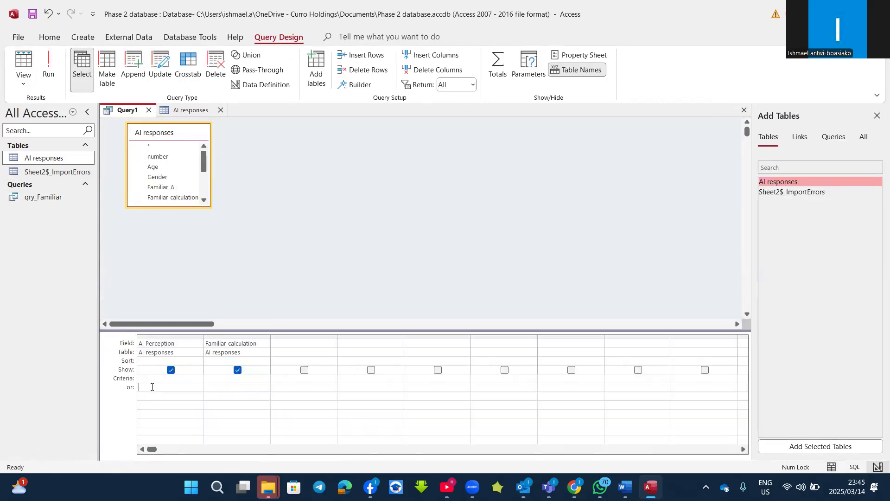
left_click(49, 65)
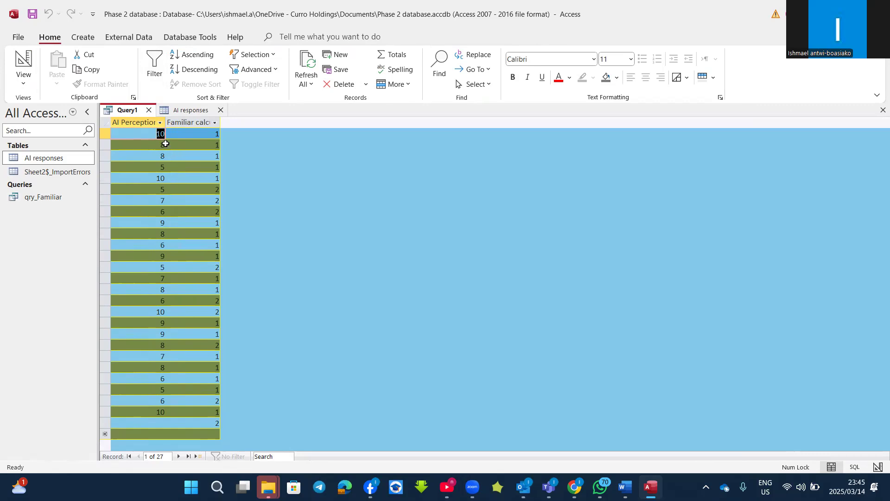
left_click(13, 69)
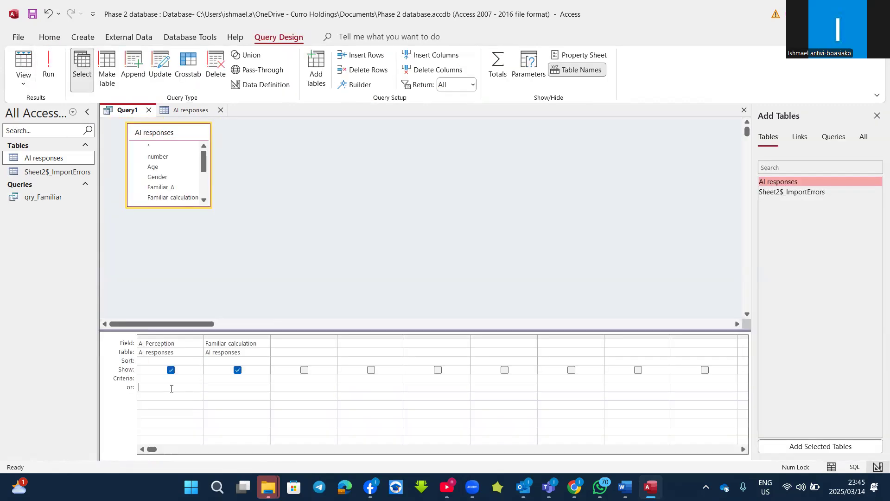
- Set the AI Perception criteria to Between 5 And 10 and run the query
left_click(168, 381)
type("between 5 and 10")
left_click(48, 65)
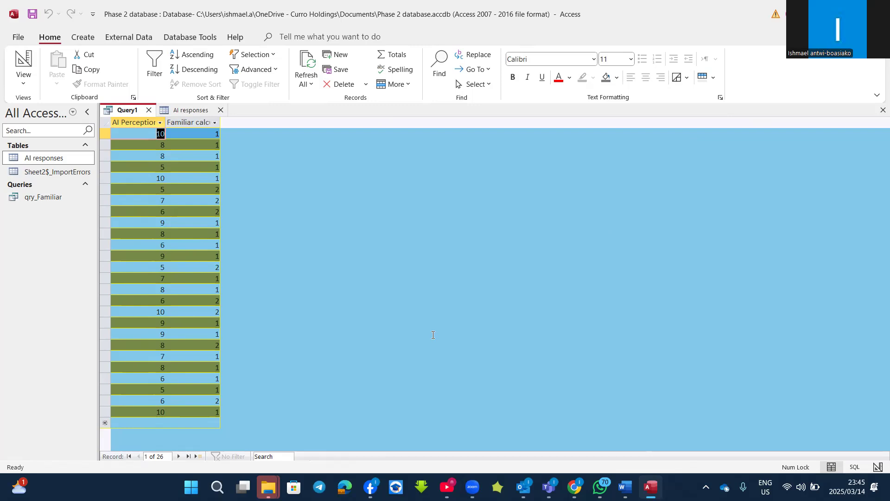
- Switch to the PHASE 2 guidelines in Word, read the query level requirements and return to the Access query design
key("alt+Tab")
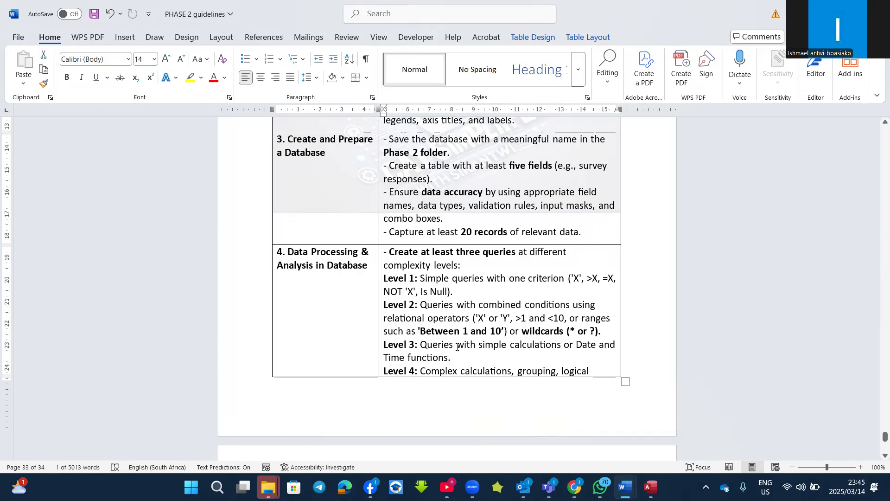
scroll(464, 343, "down", 1)
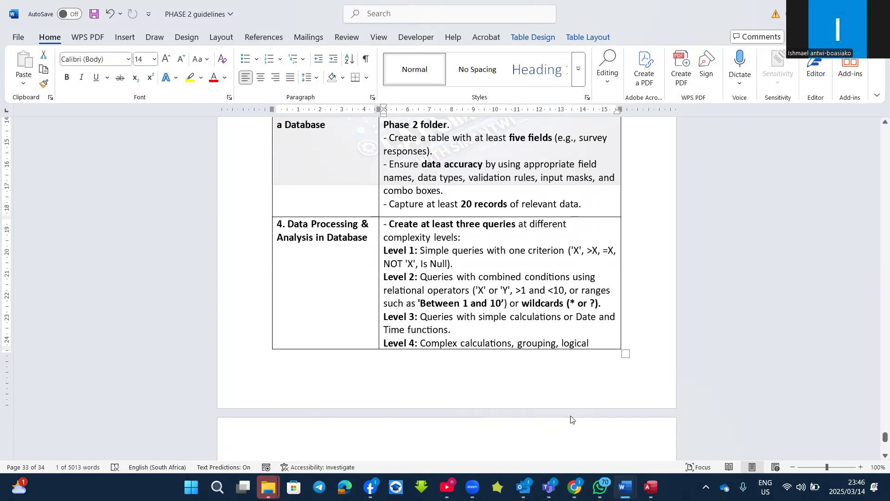
key("alt+Tab")
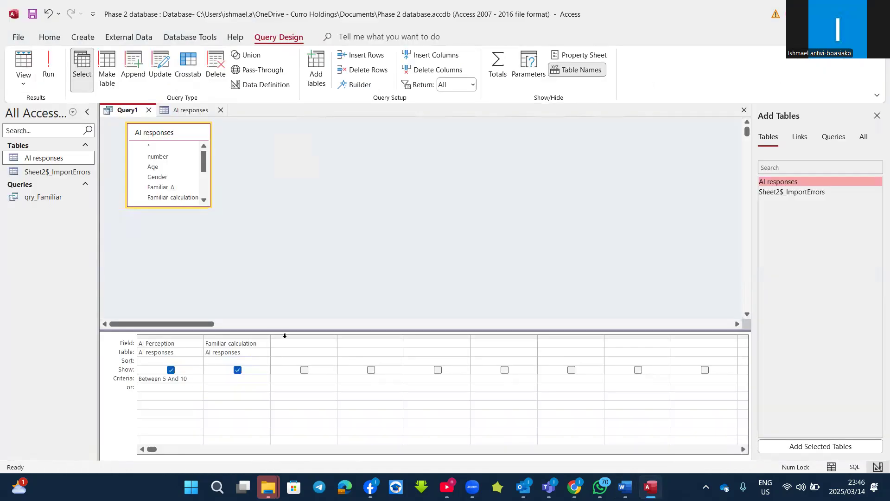
- Build a calculated field in the third query column with the expression [AI responses]![Familiar_AI] & [AI responses]![AI_Perception]
left_click(288, 342)
right_click(298, 344)
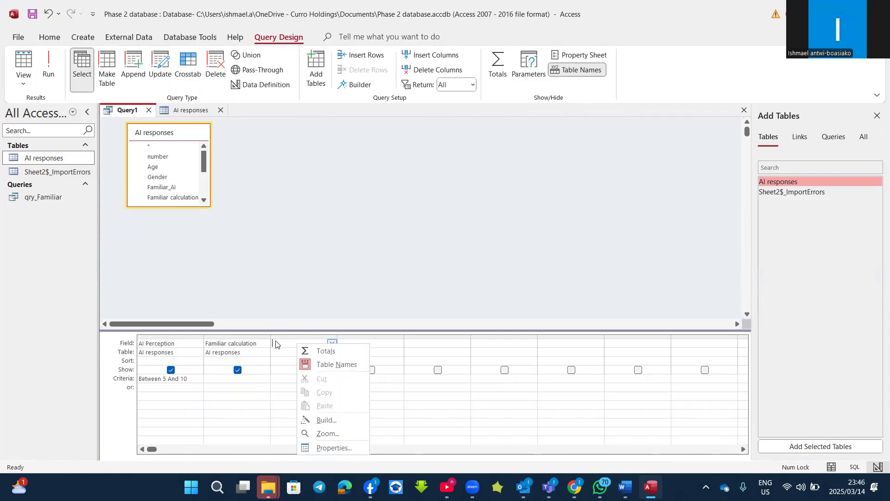
left_click(330, 420)
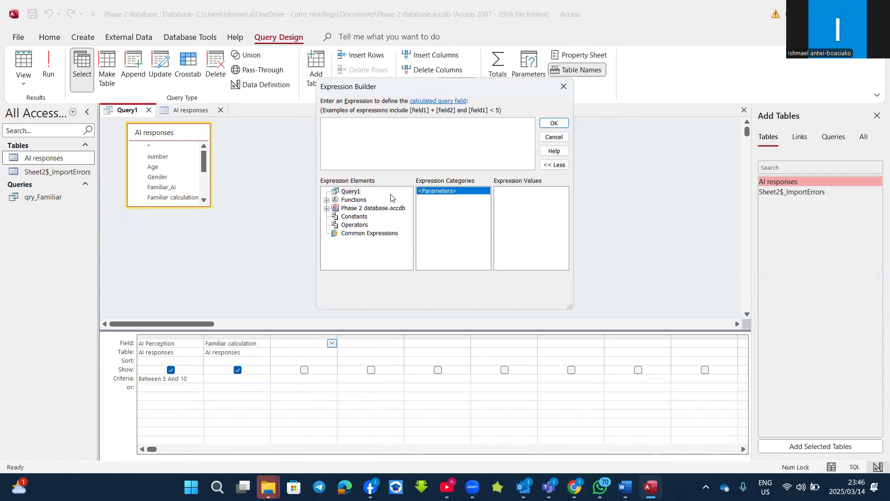
left_click(327, 209)
left_click(335, 217)
left_click(355, 225)
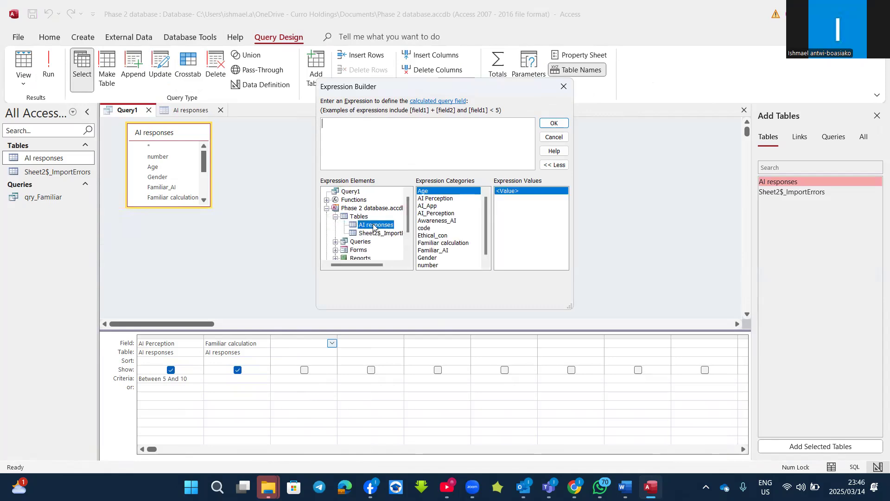
double_click(435, 251)
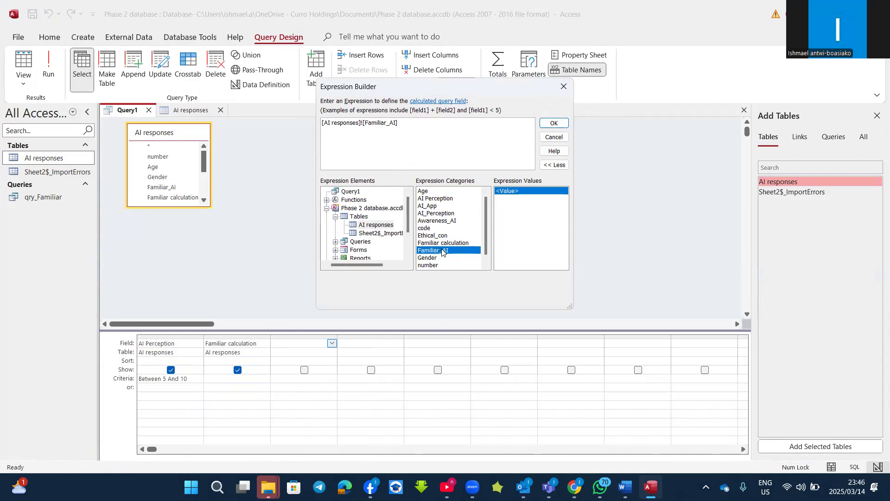
type("&")
double_click(444, 214)
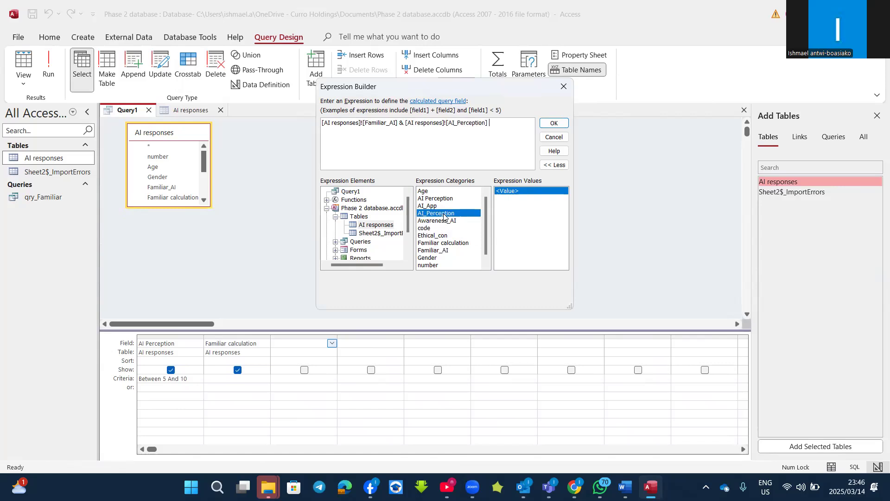
left_click(552, 124)
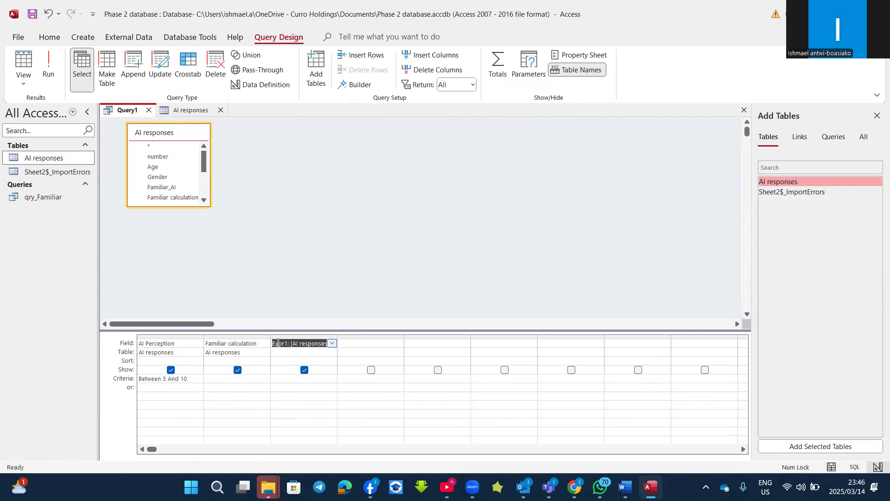
- Rename the calculated field in the third query column as code1
left_click(288, 344)
key("BackSpace")
key("BackSpace")
key("BackSpace")
key("BackSpace")
key("BackSpace")
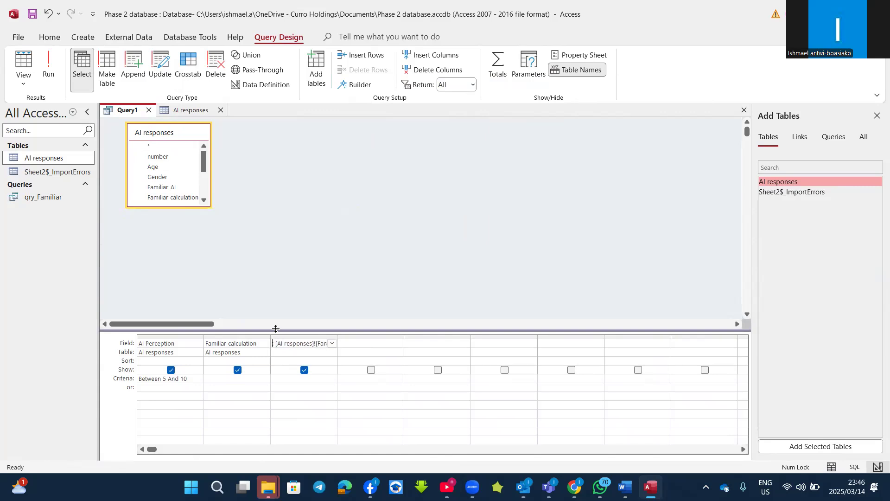
type("code1:")
- Show the query results and widen the code1 and Familiar calculation columns
left_click(24, 69)
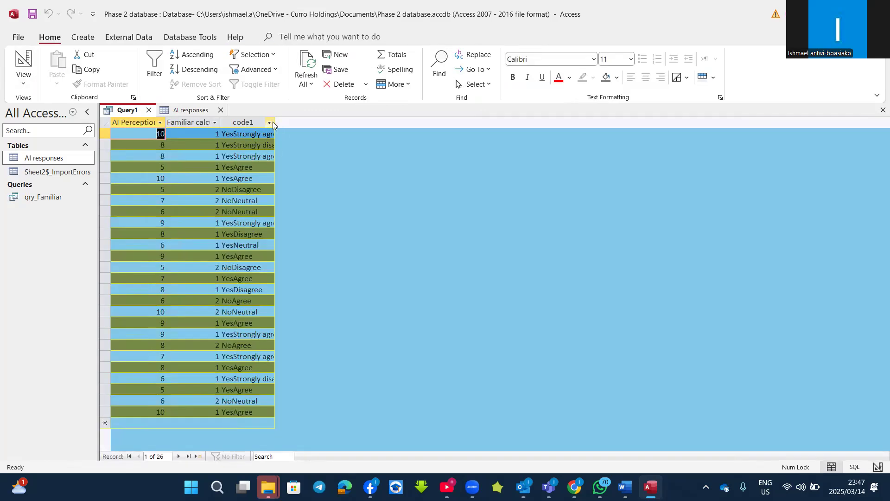
left_click_drag(273, 122, 393, 121)
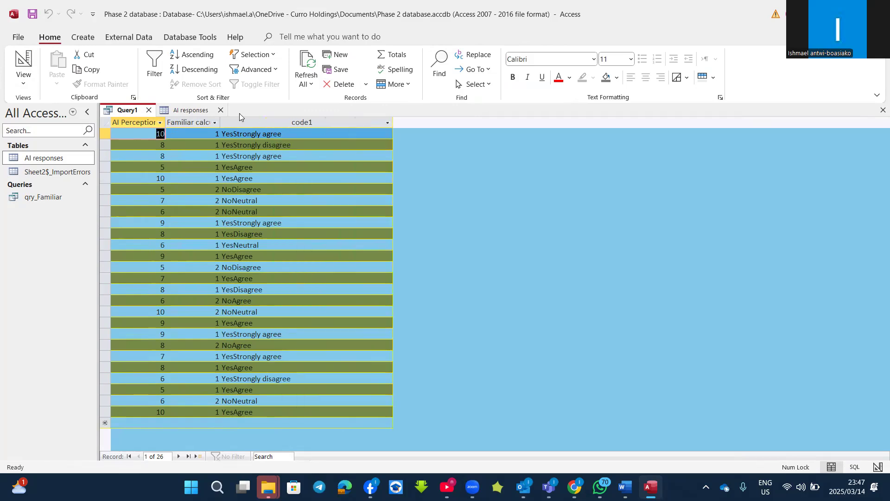
left_click_drag(221, 122, 255, 122)
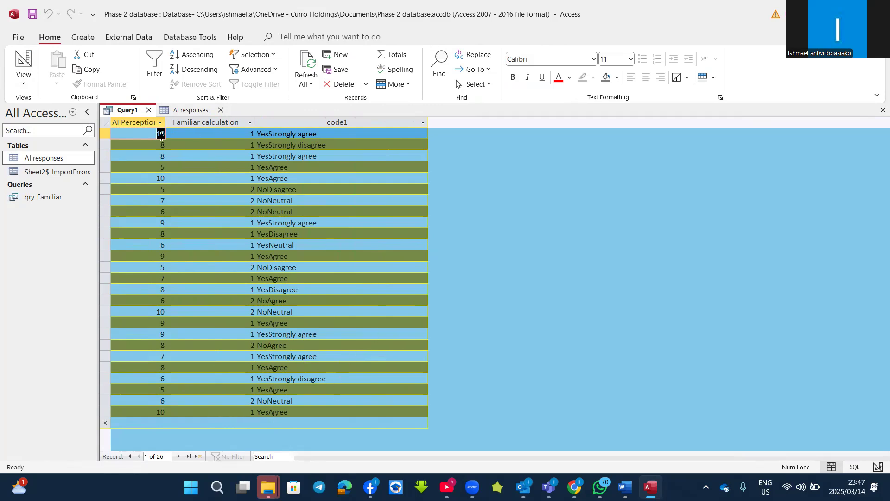
- Add the AI_Perception and Familiar_AI fields after code1 in the query design and run the query
left_click(20, 64)
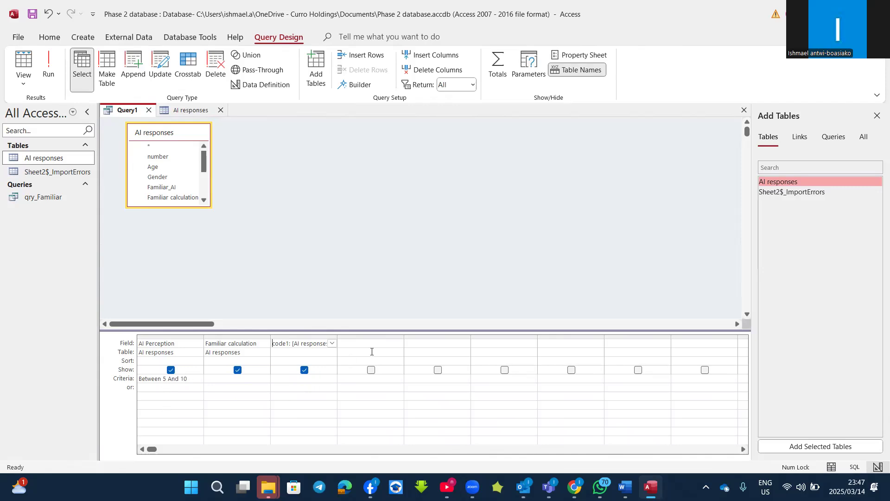
type("]![F")
scroll(170, 187, "down", 1)
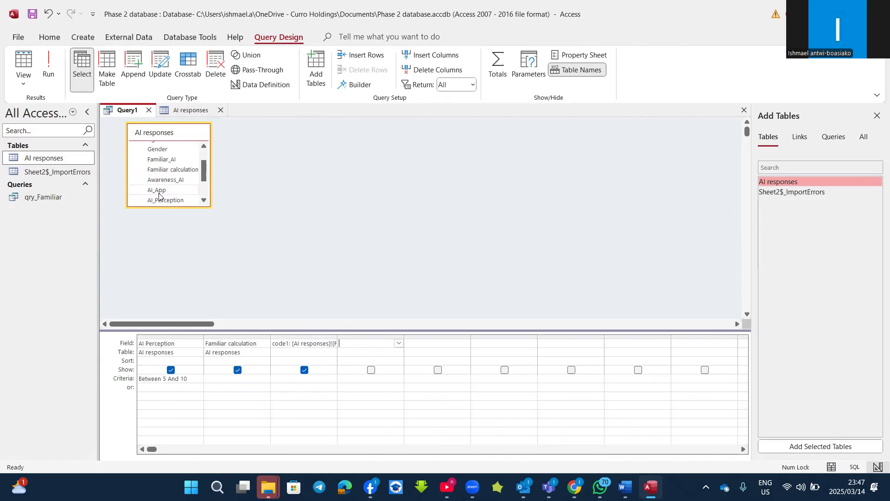
double_click(160, 200)
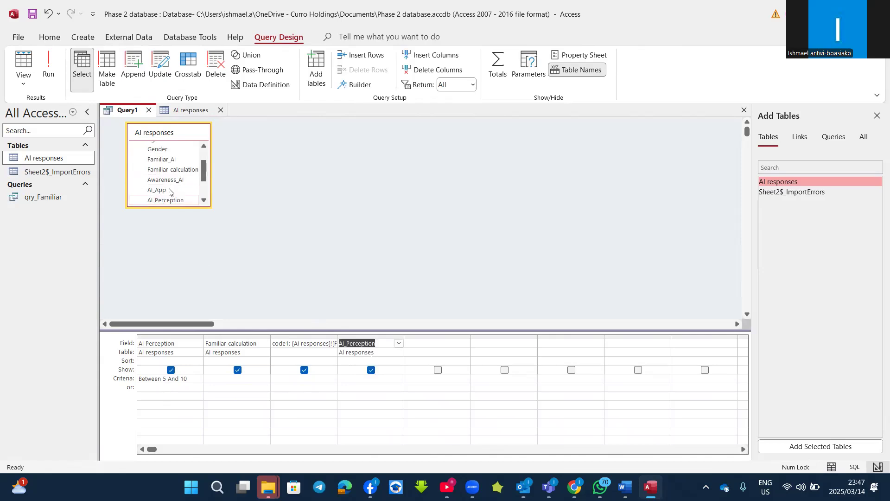
double_click(162, 159)
left_click(46, 65)
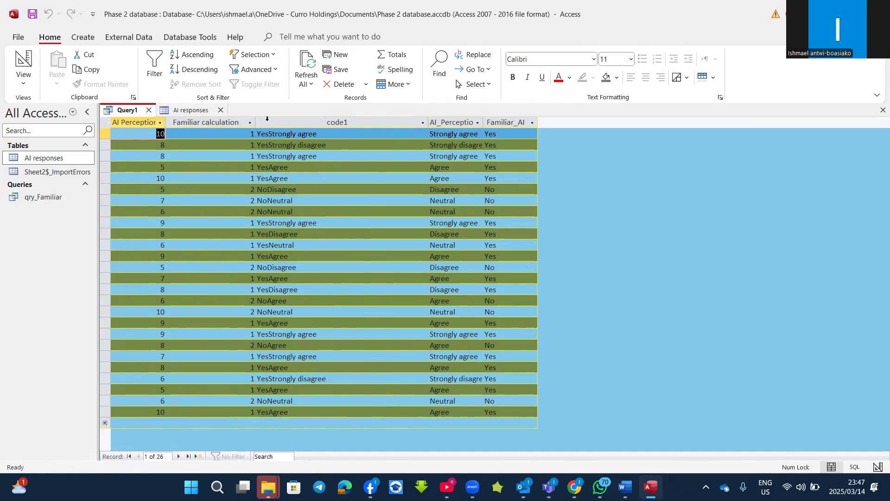
- Restrict AI_Perception in Query1 to "agree" or "strongly agree" on separate criteria rows, and run the query
left_click(25, 59)
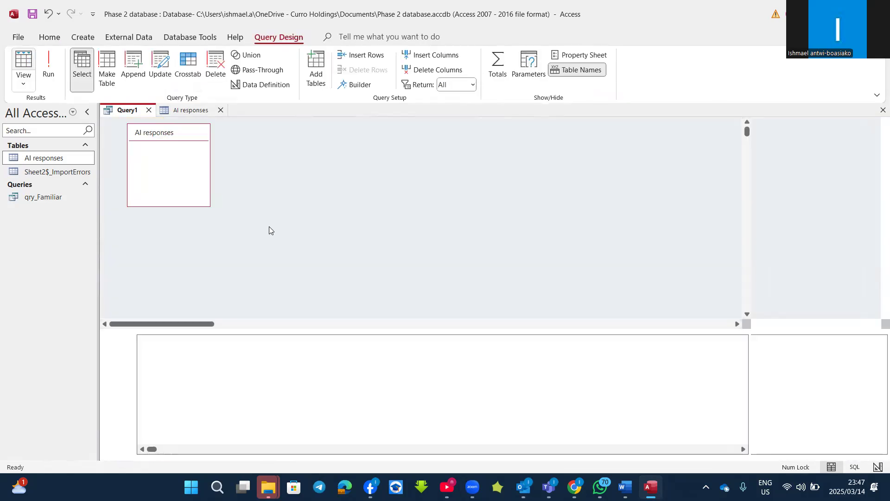
left_click(348, 379)
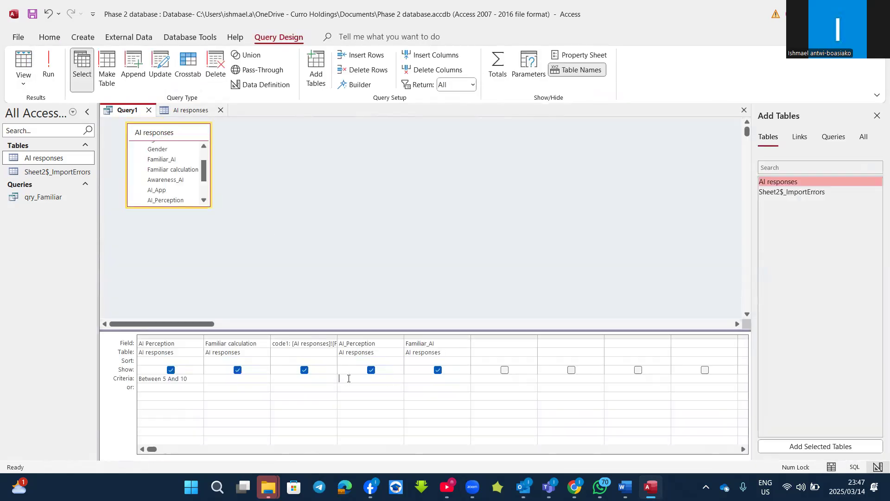
type("agree")
left_click(364, 389)
type("strongly agree")
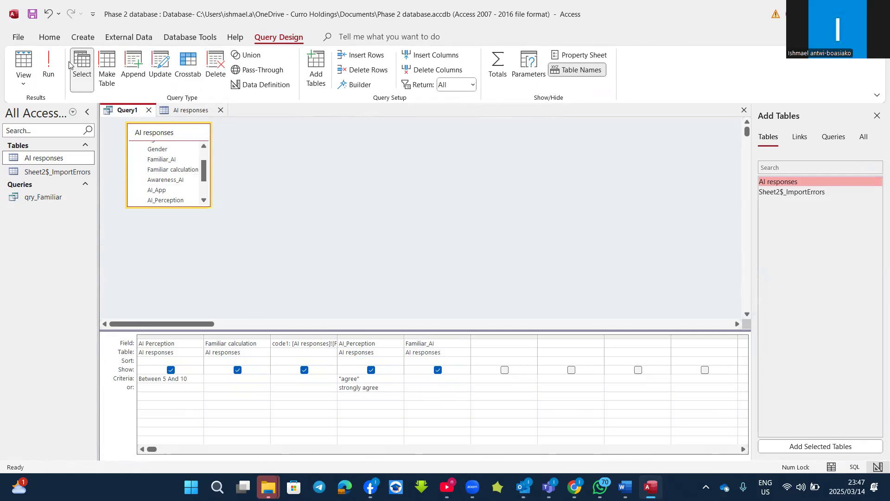
left_click(48, 67)
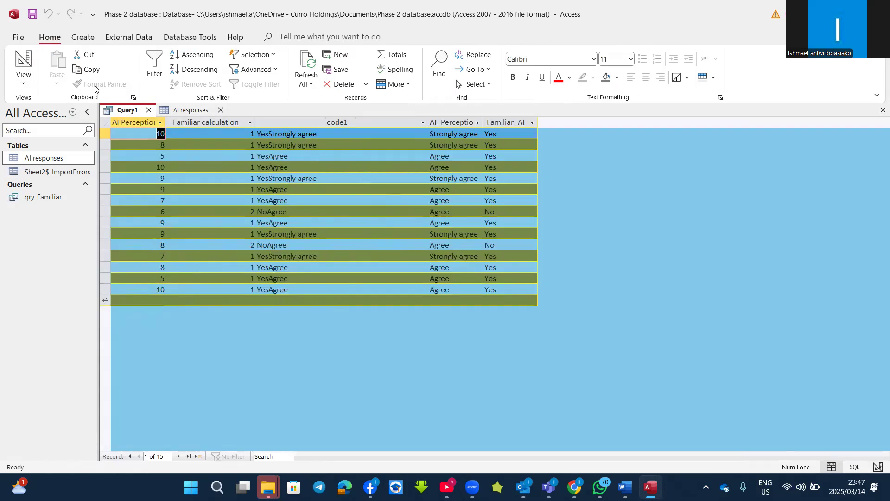
- Create a new query in design view based on the AI responses table and add the Awareness_AI field twice
left_click(23, 63)
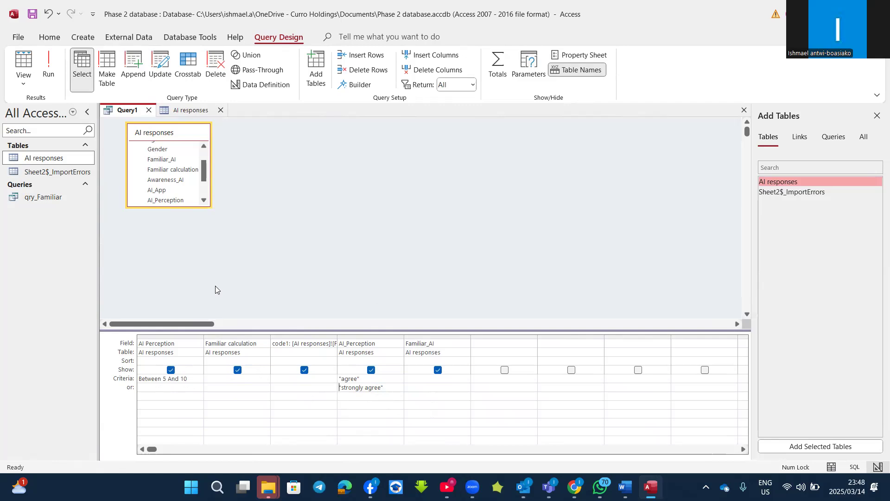
left_click(82, 38)
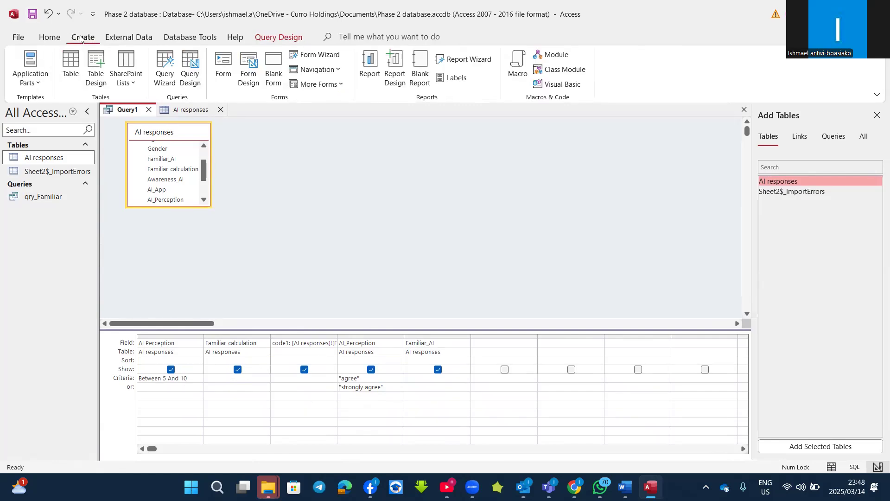
left_click(198, 85)
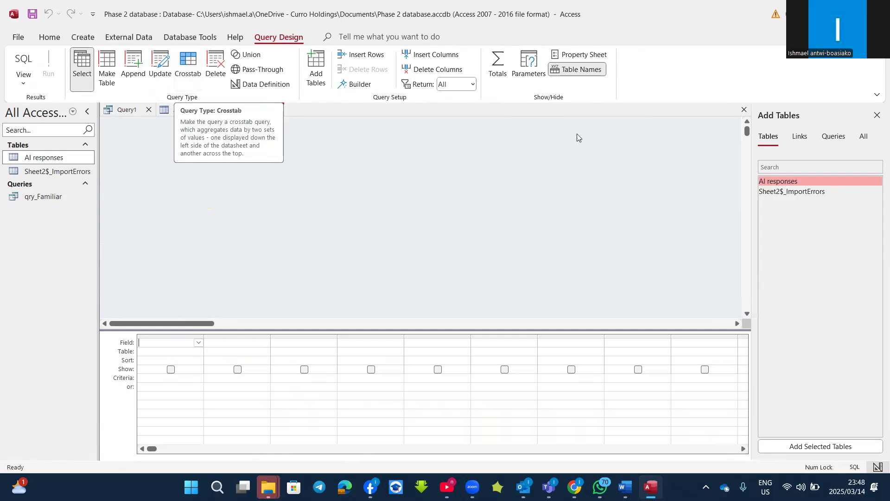
double_click(788, 181)
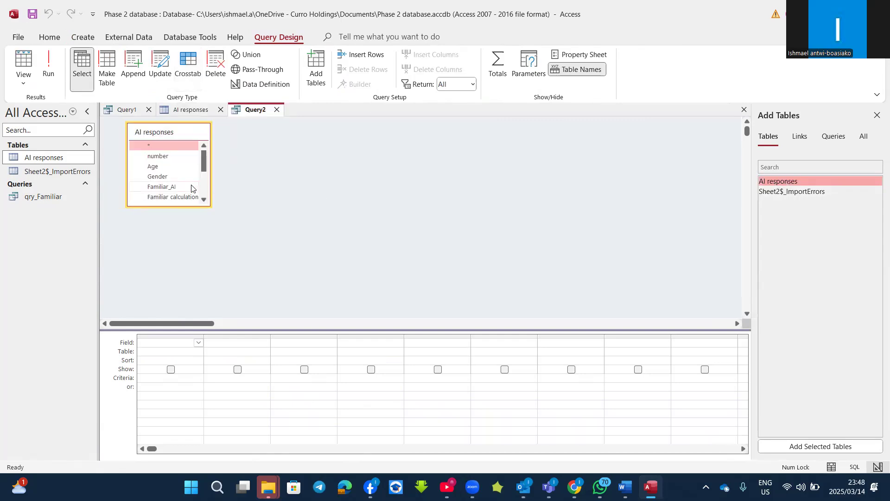
scroll(193, 189, "down", 1)
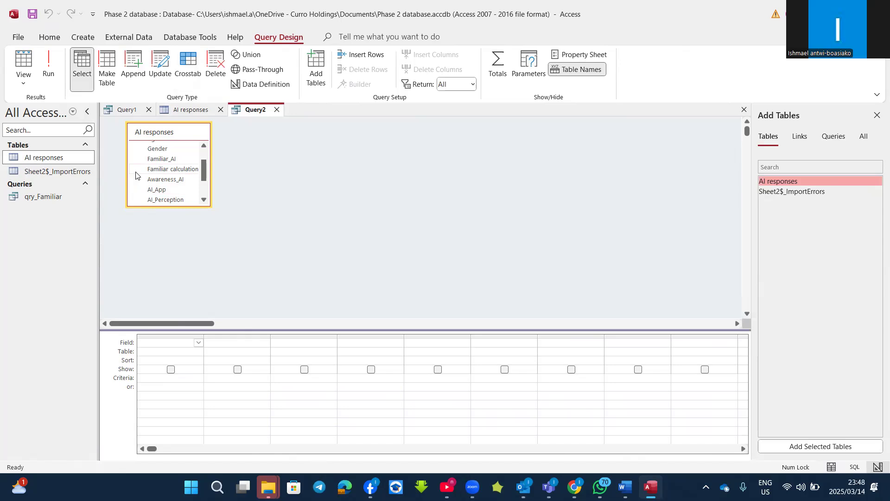
double_click(168, 184)
double_click(168, 183)
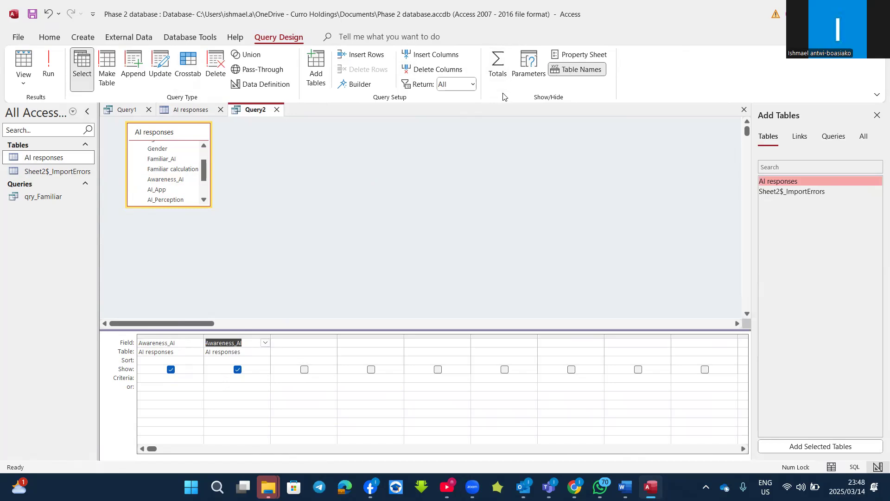
- Group by the first Awareness_AI column and count the second, then run the query and widen the count column
left_click(498, 68)
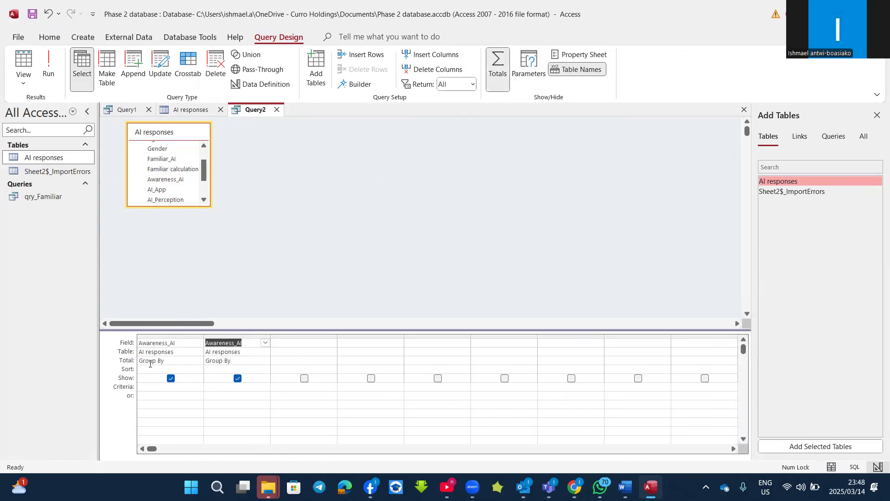
left_click(167, 360)
key("Tab")
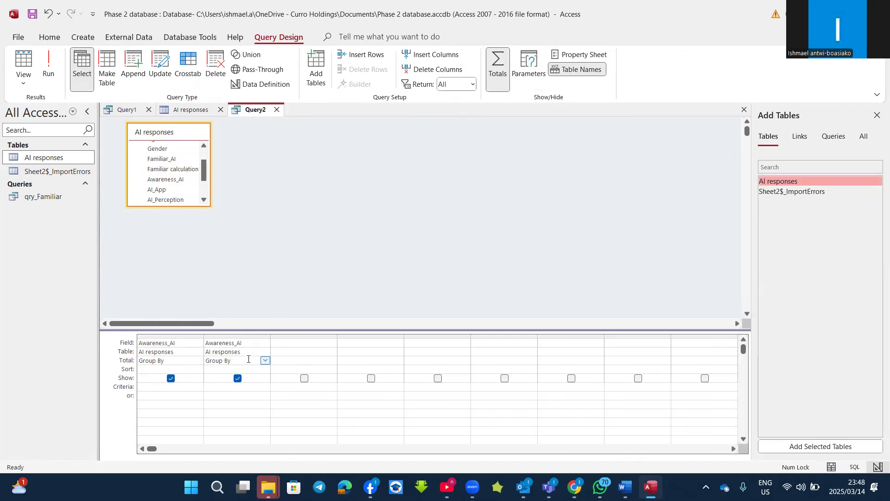
left_click(264, 361)
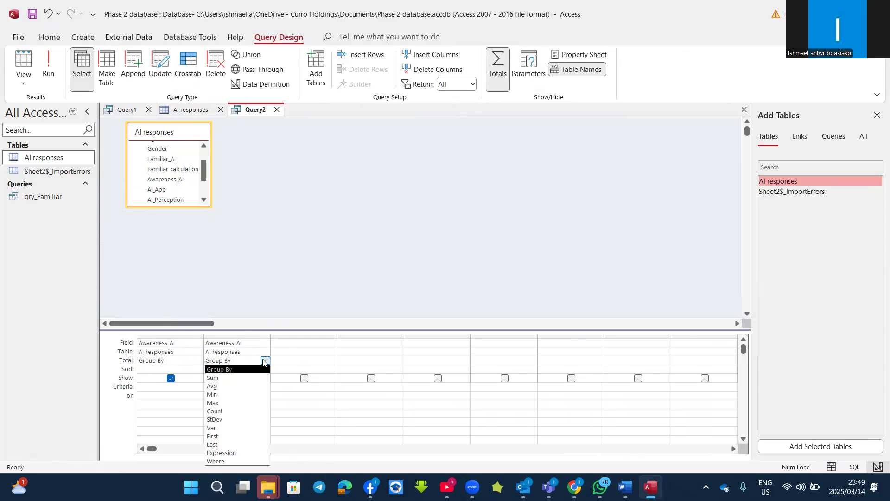
left_click(221, 412)
left_click(47, 66)
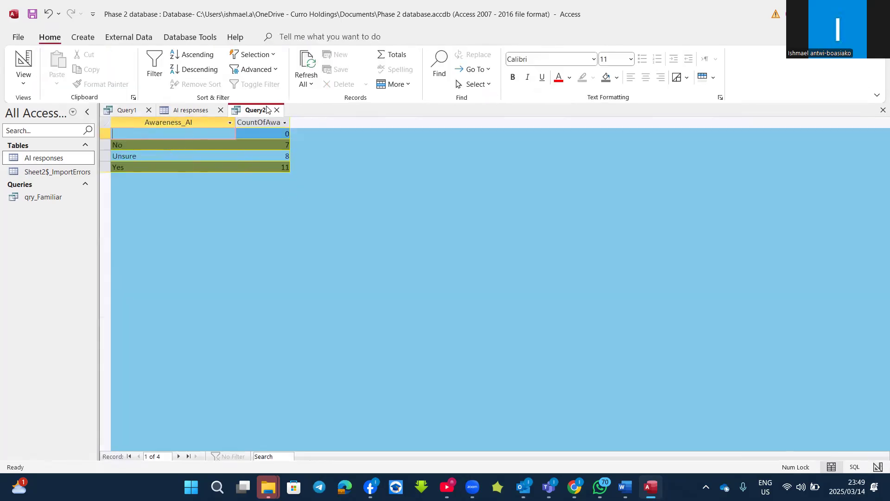
left_click_drag(288, 122, 361, 128)
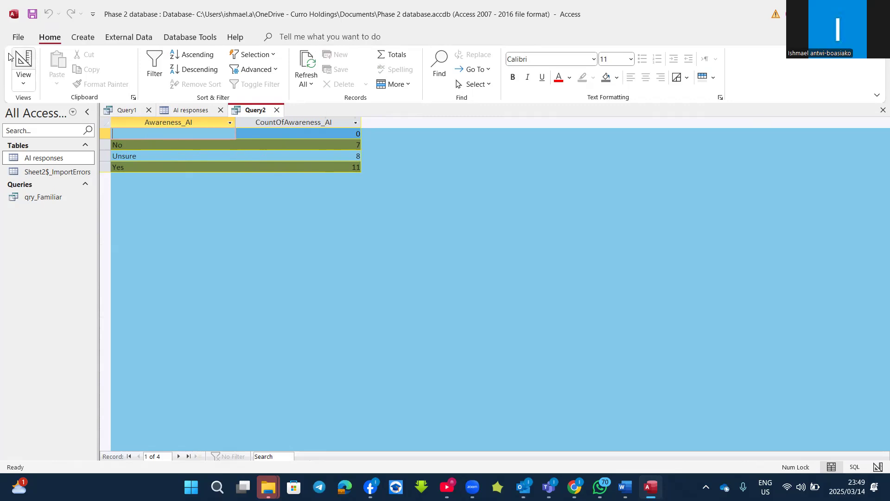
- Start the Report Wizard from the query design, saving the query as Query2
left_click(23, 60)
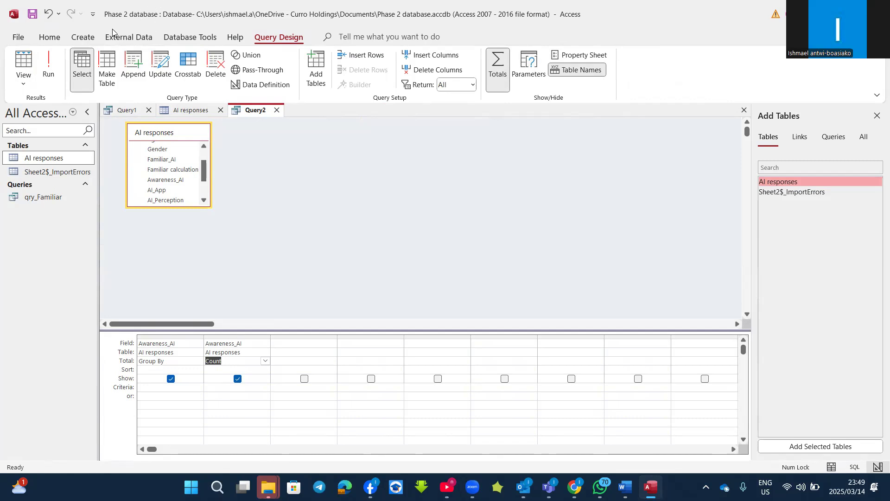
left_click(80, 38)
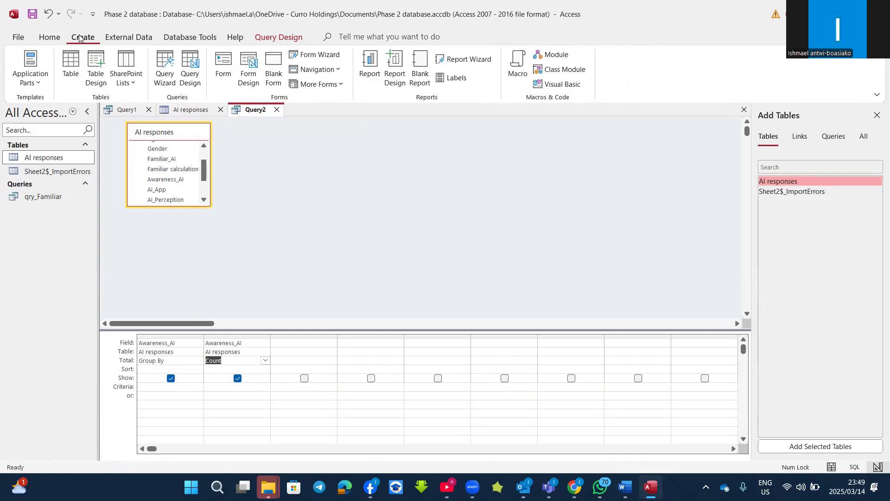
left_click(473, 60)
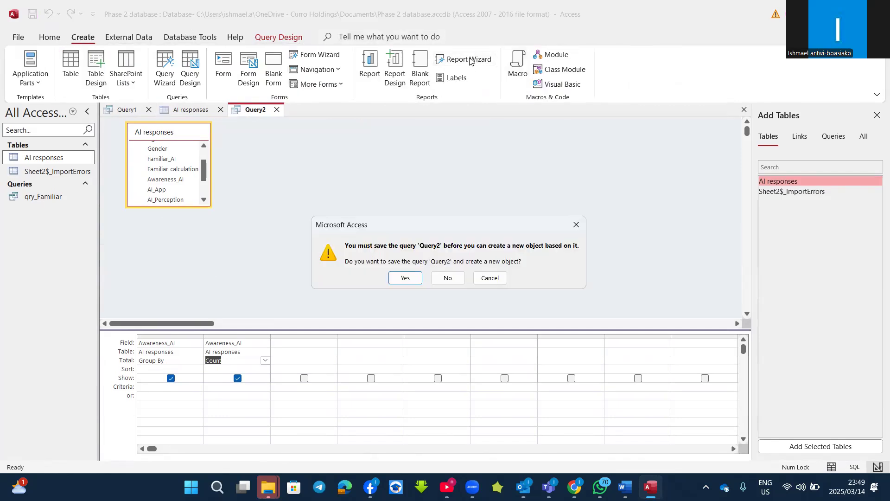
left_click(399, 279)
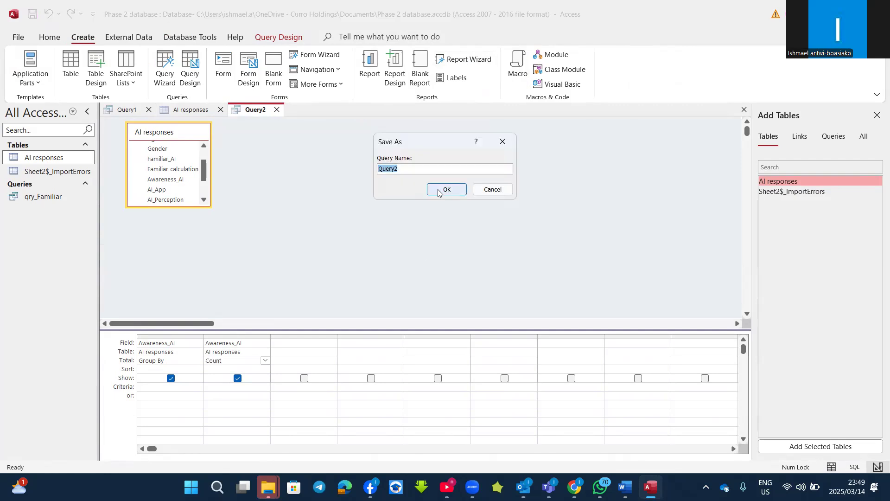
left_click(446, 190)
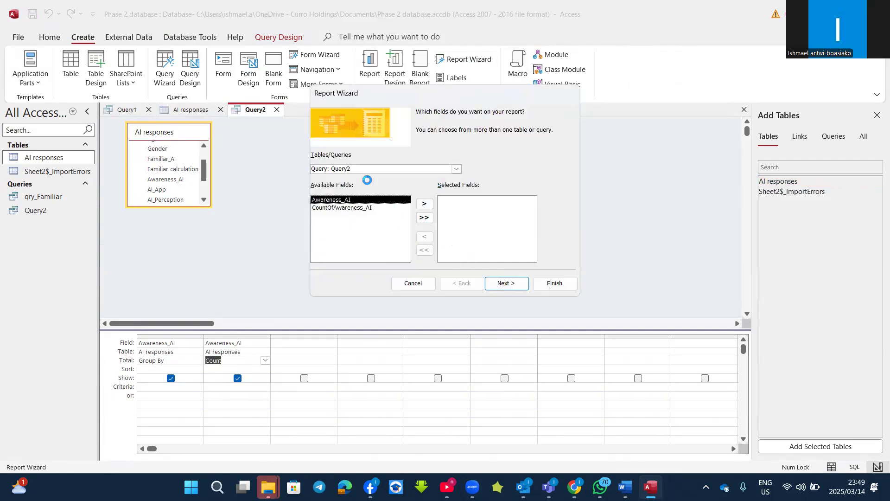
- Choose the AI responses table for the report and add Familiar_AI, Familiar calculation, Awareness_AI, AI Perception and Positive_Impact
left_click(456, 169)
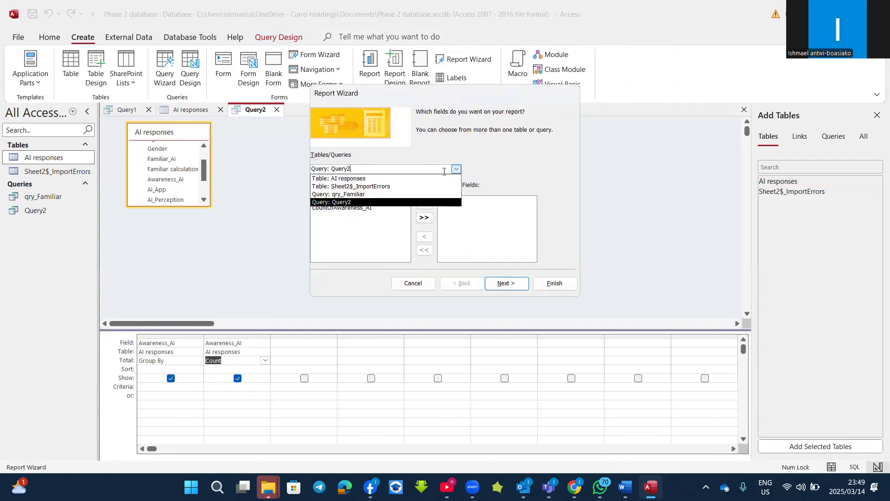
left_click(357, 181)
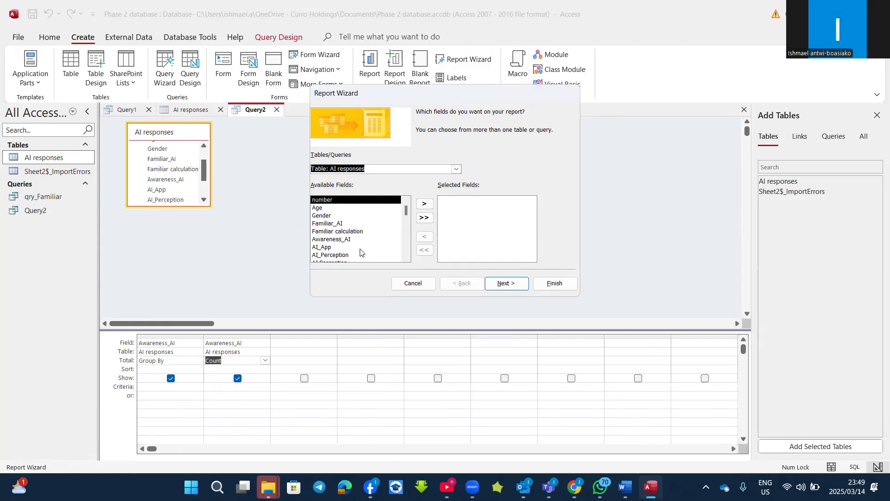
scroll(358, 251, "down", 1)
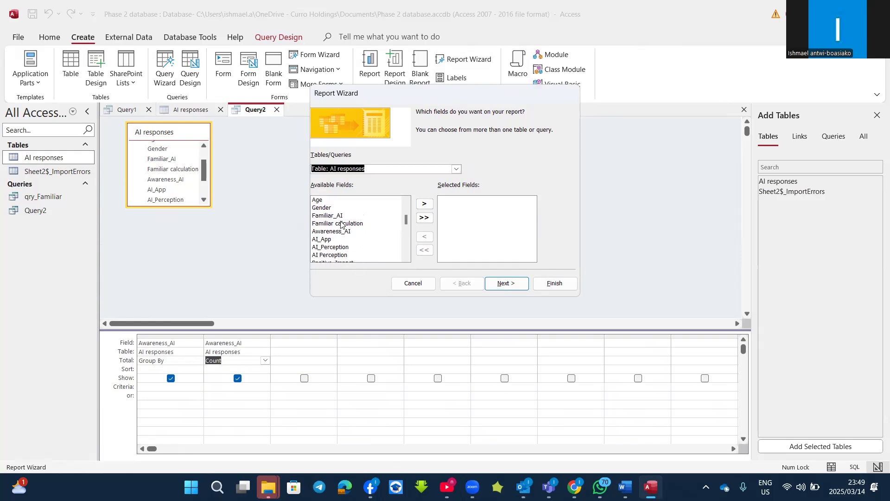
double_click(327, 216)
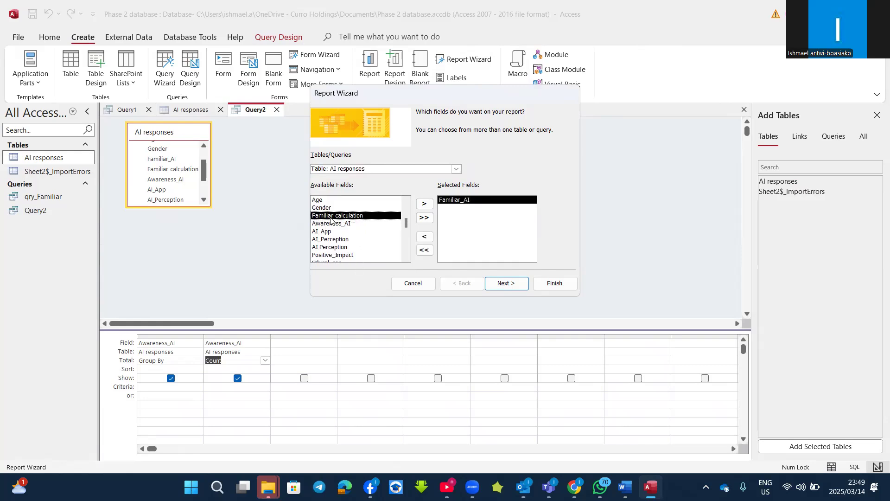
double_click(334, 217)
double_click(333, 217)
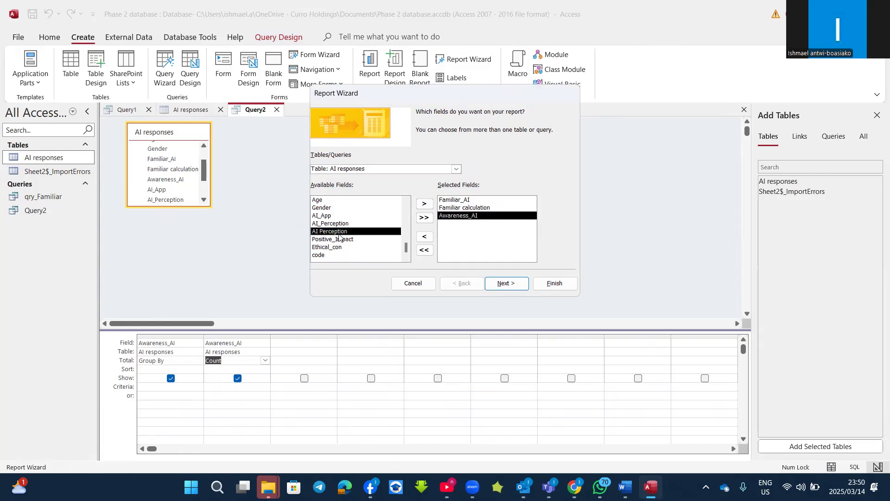
double_click(337, 231)
double_click(336, 240)
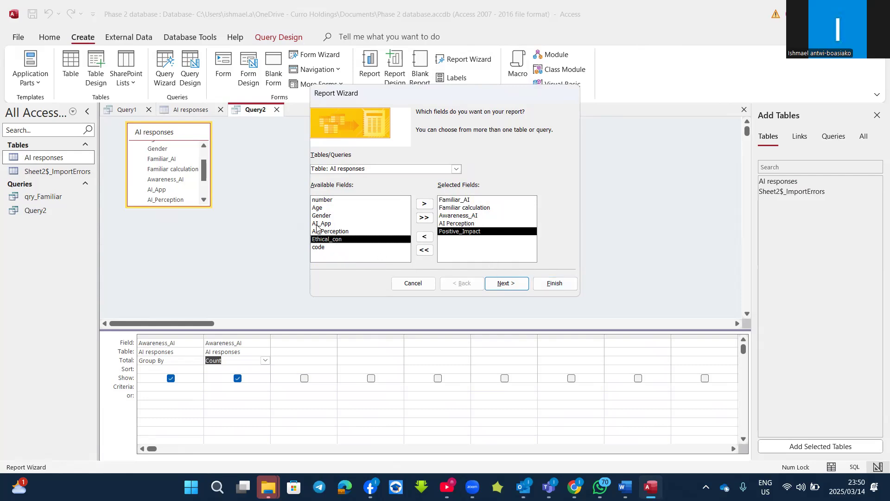
- Return to the report's field selection and add the Gender field
left_click(510, 283)
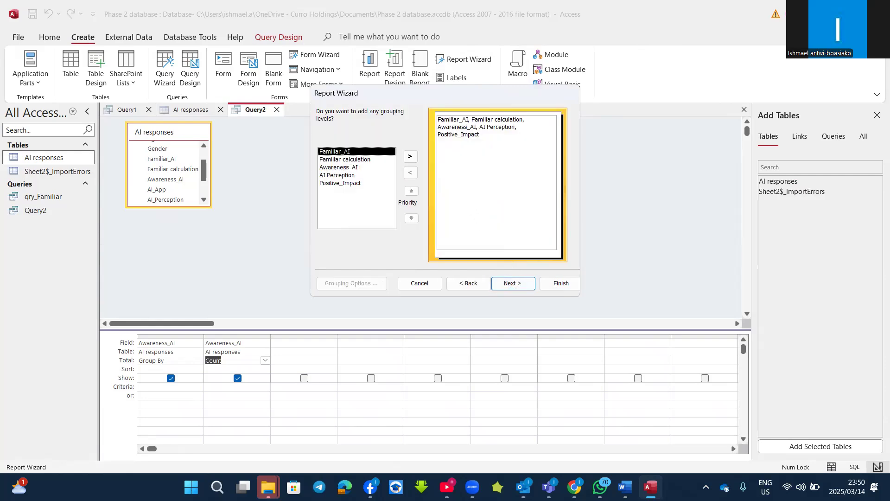
left_click(477, 284)
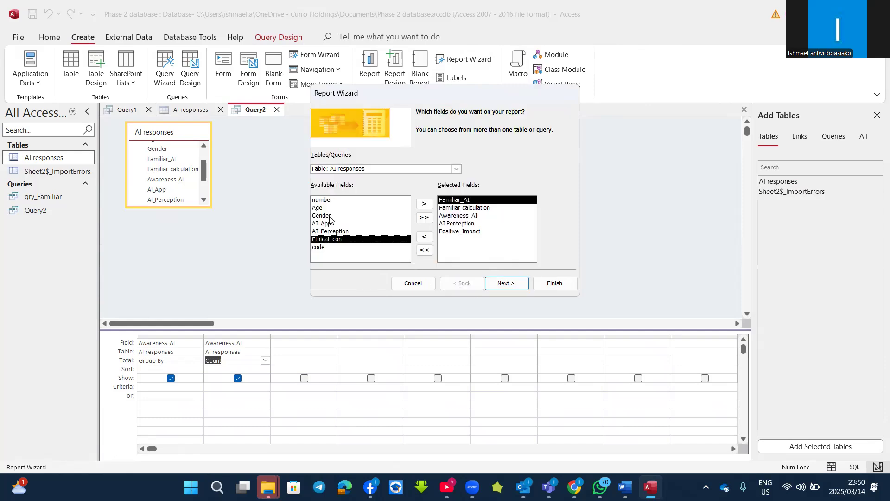
left_click(330, 217)
double_click(330, 217)
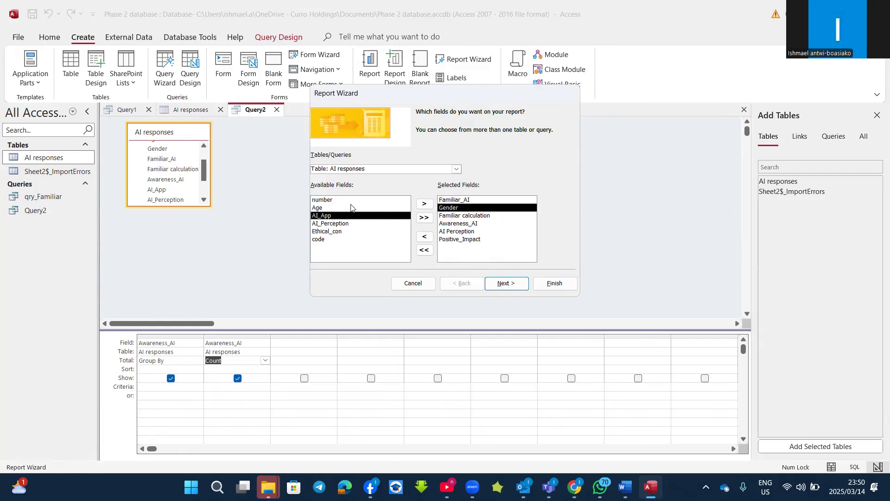
- Add Gender as the report's grouping level and continue to the sorting options
left_click(502, 283)
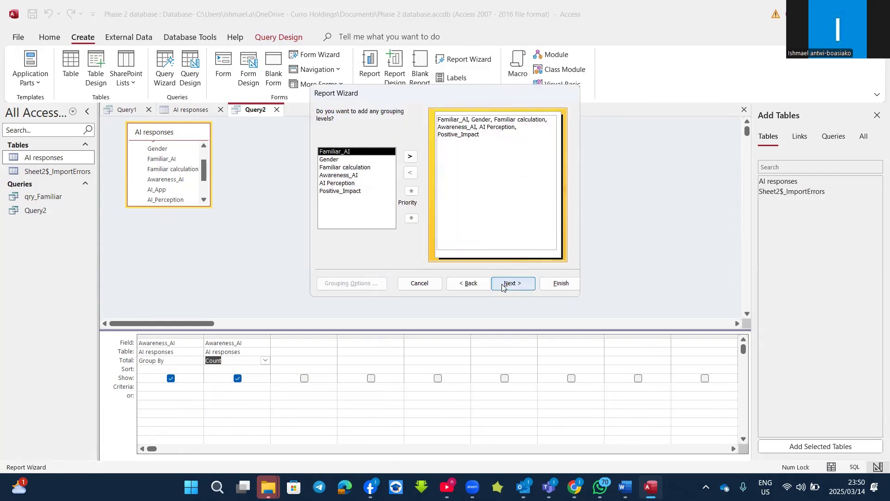
double_click(328, 160)
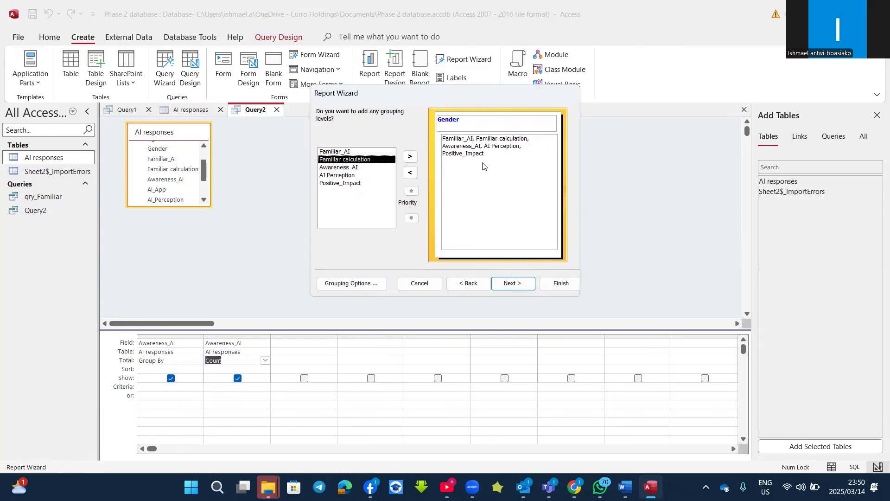
left_click(503, 284)
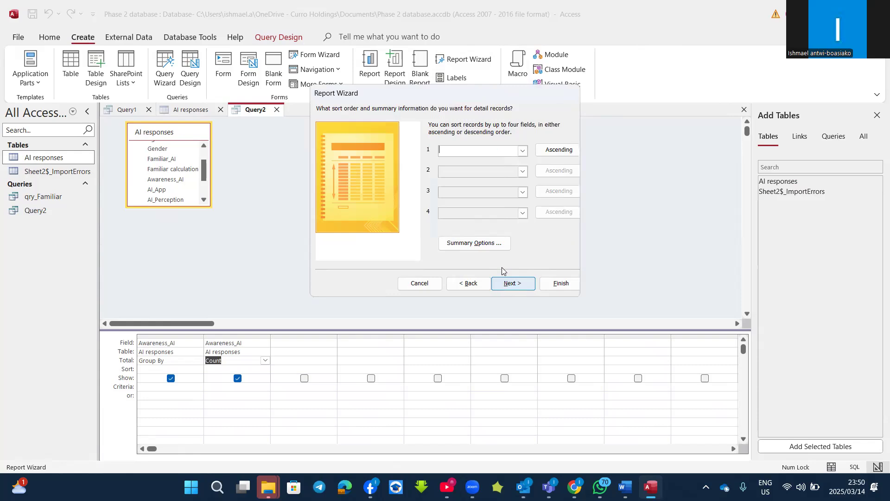
- Sort the report's detail records by Familiar_AI in ascending order
left_click(523, 149)
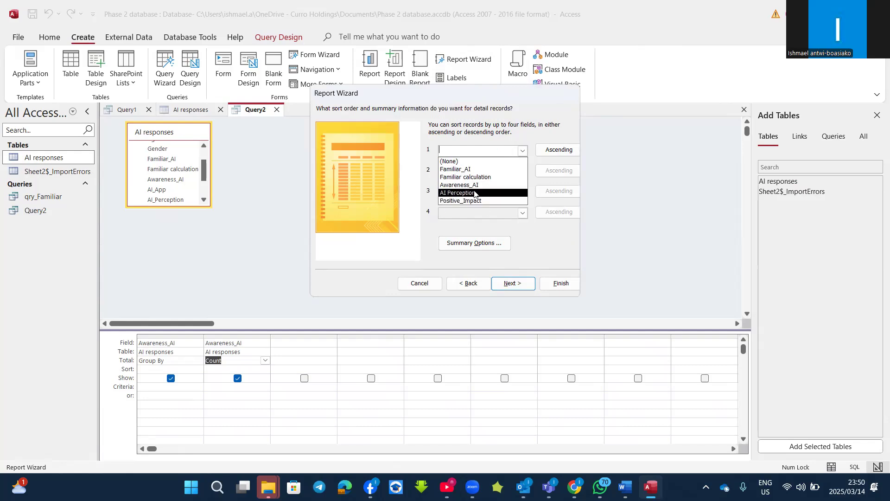
left_click(473, 169)
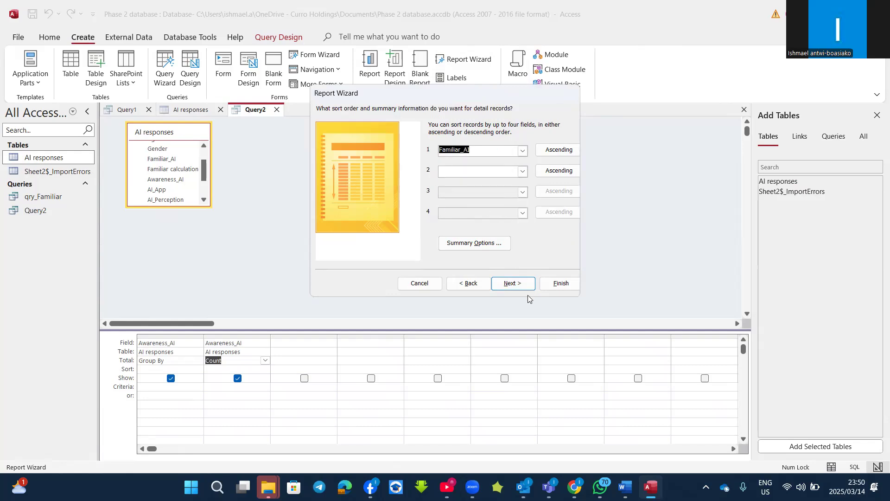
left_click(557, 150)
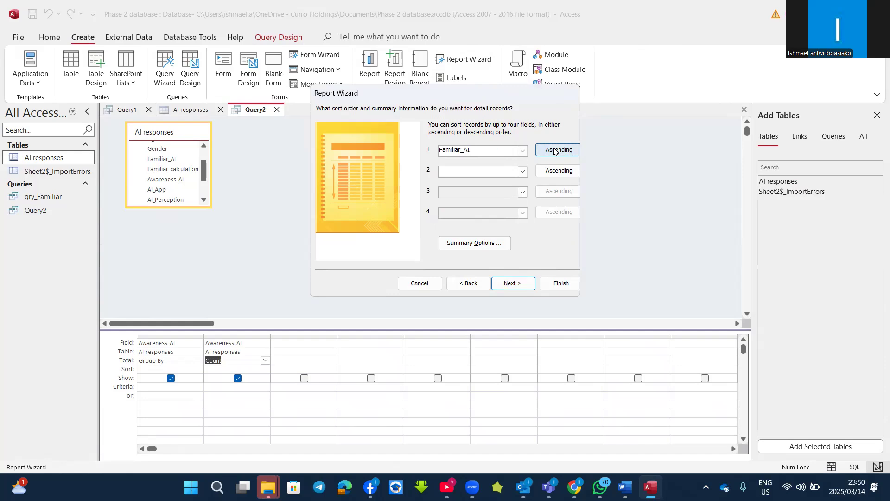
- Finish the report wizard with landscape orientation, then leave the print preview for the report's design and close the field list
left_click(526, 283)
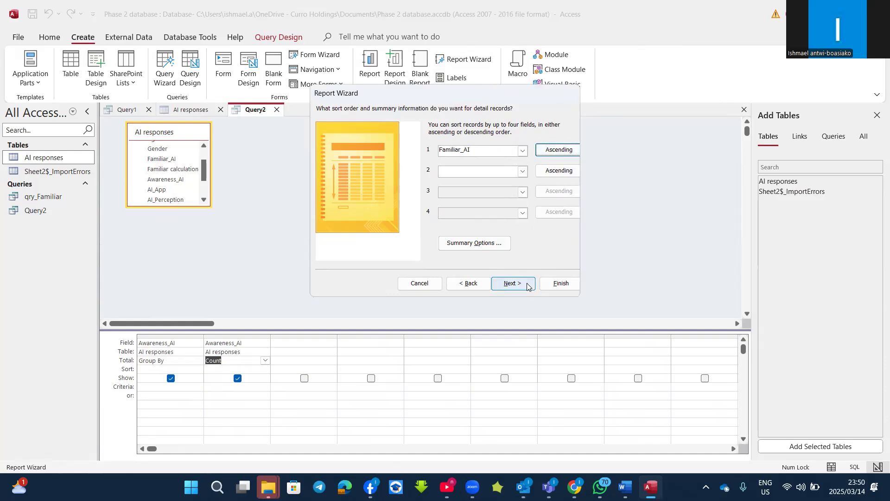
left_click(544, 152)
left_click(546, 283)
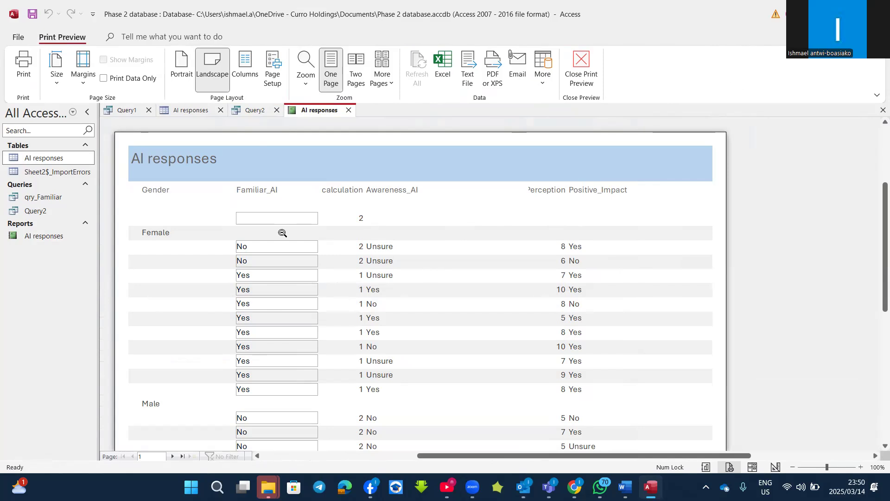
left_click(575, 71)
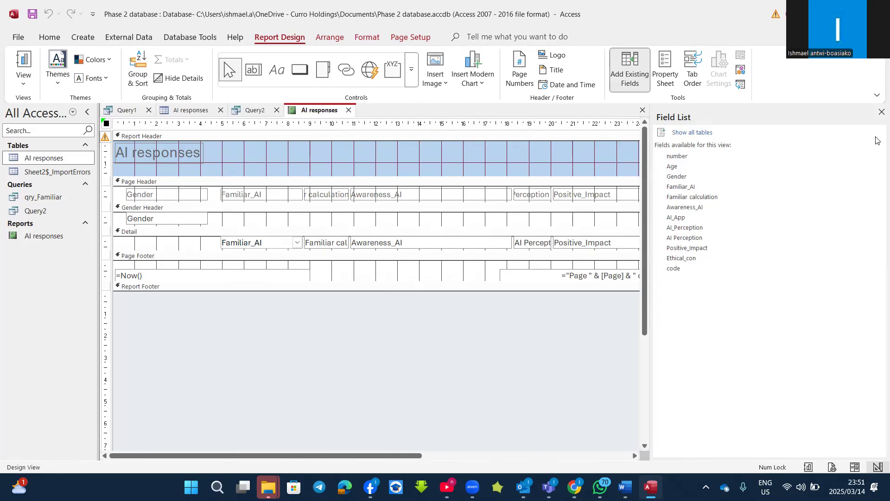
left_click(882, 113)
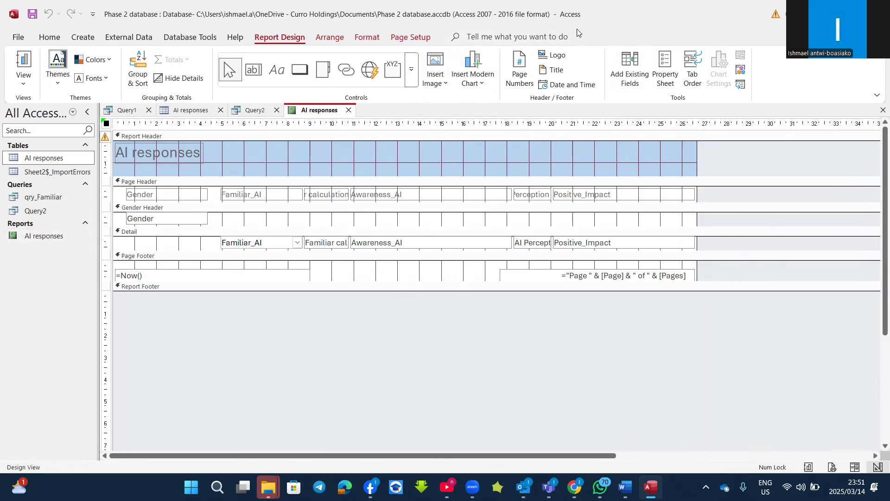
- Find the Sorting and Grouping command and expand all options of the Gender group
left_click(477, 37)
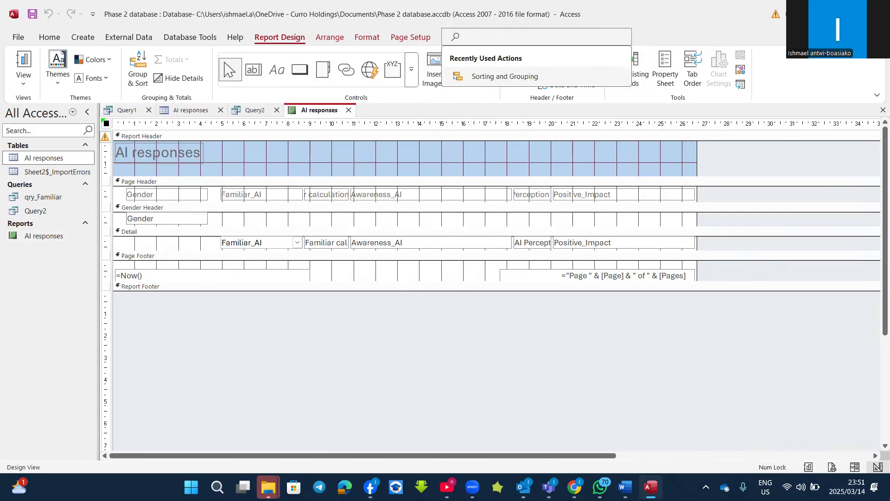
type("grou")
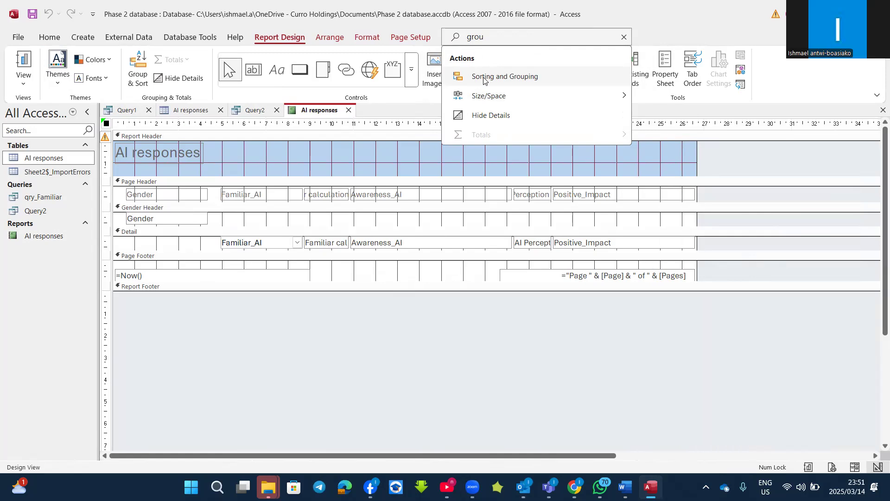
left_click(487, 79)
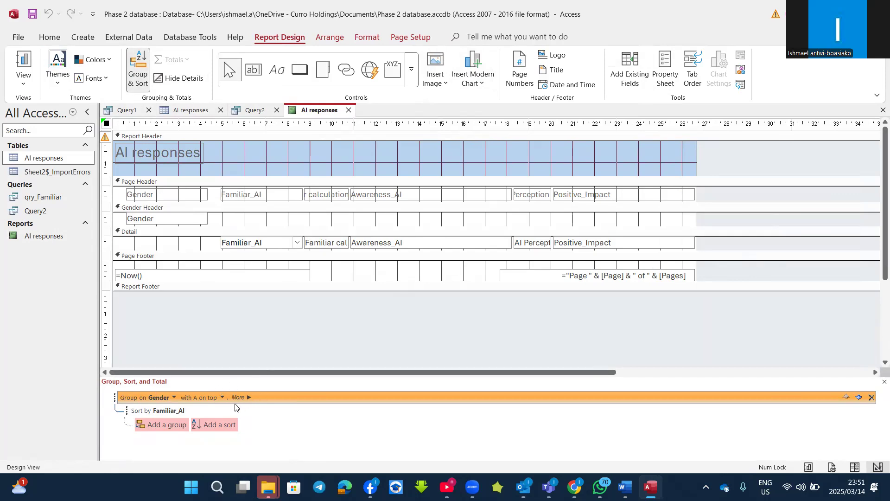
left_click(250, 400)
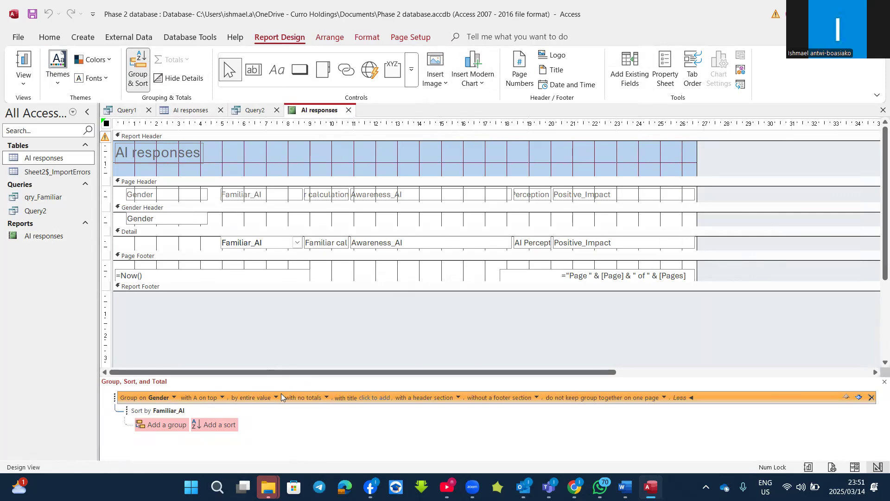
- Total the Gender group on AI Perception as an Average, with a subtotal in the group footer and a grand total
left_click(326, 397)
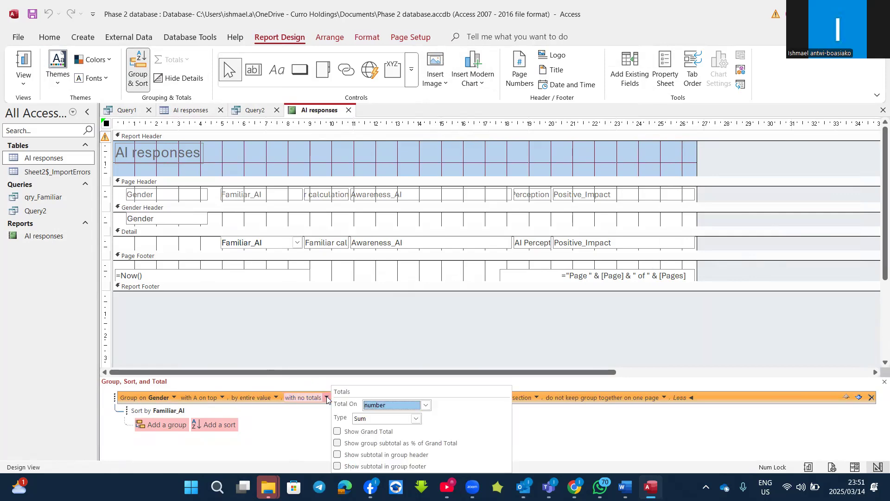
left_click(427, 406)
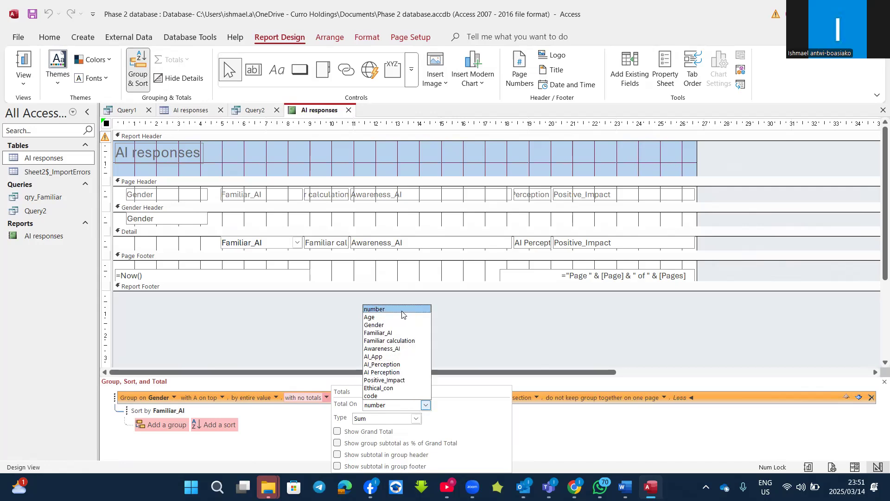
left_click(407, 372)
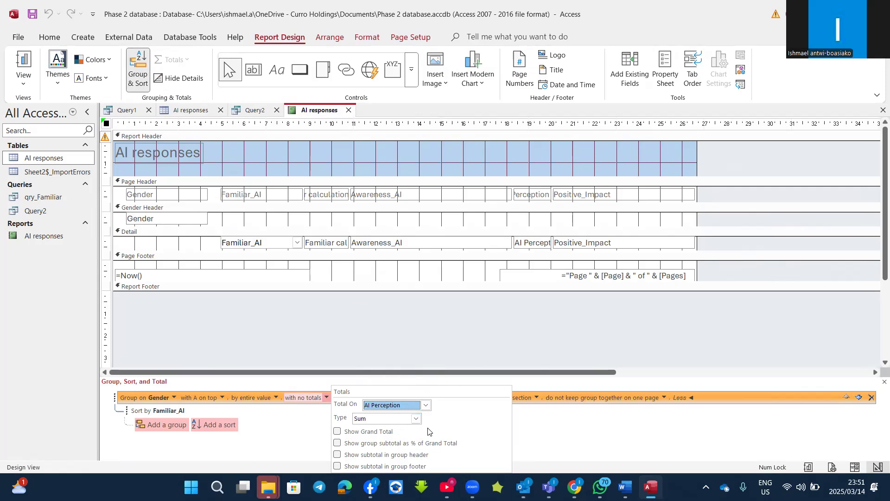
left_click(417, 419)
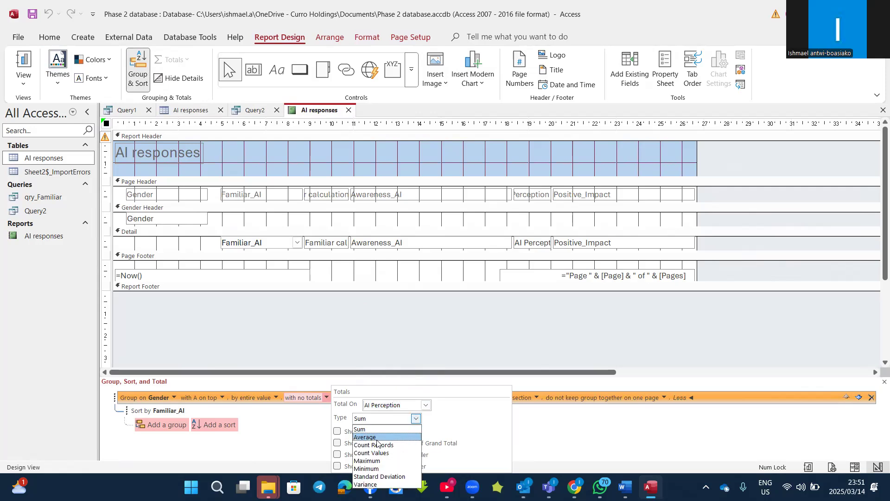
left_click(377, 438)
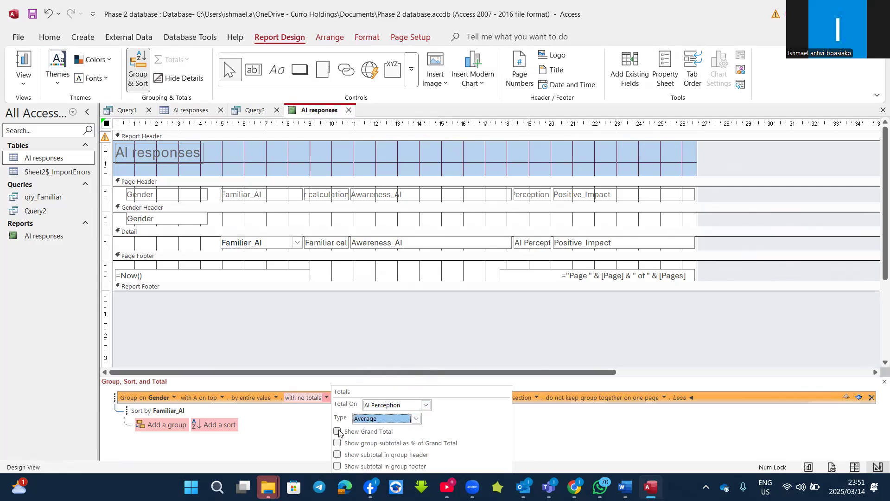
left_click(338, 467)
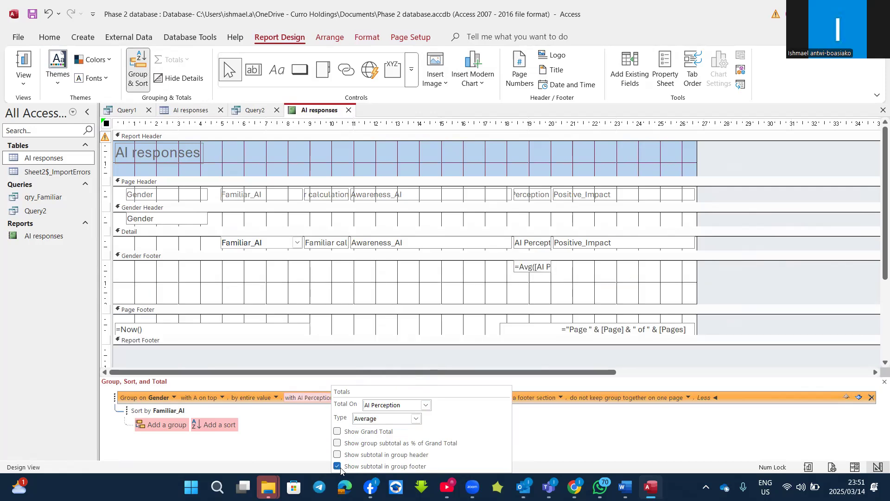
left_click(338, 433)
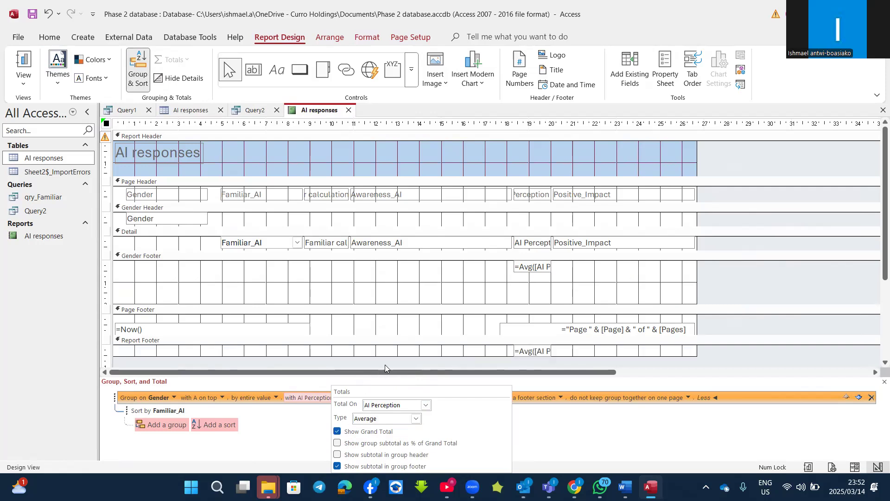
- Show the report in Report View and examine the AI Perception average under each gender group
left_click(24, 63)
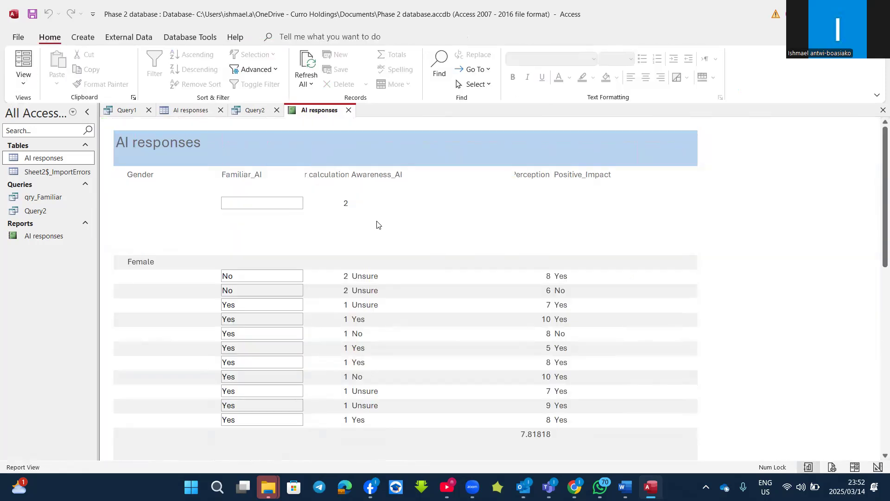
scroll(355, 209, "down", 3)
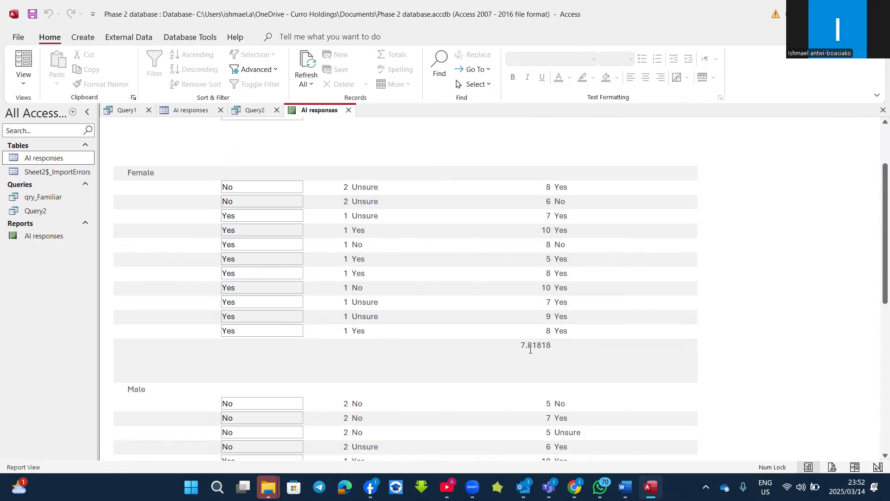
scroll(552, 364, "down", 5)
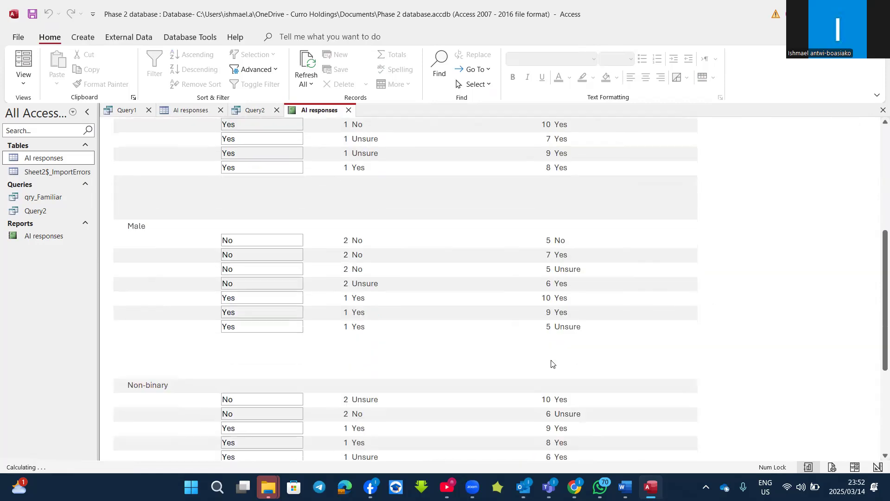
scroll(535, 355, "down", 5)
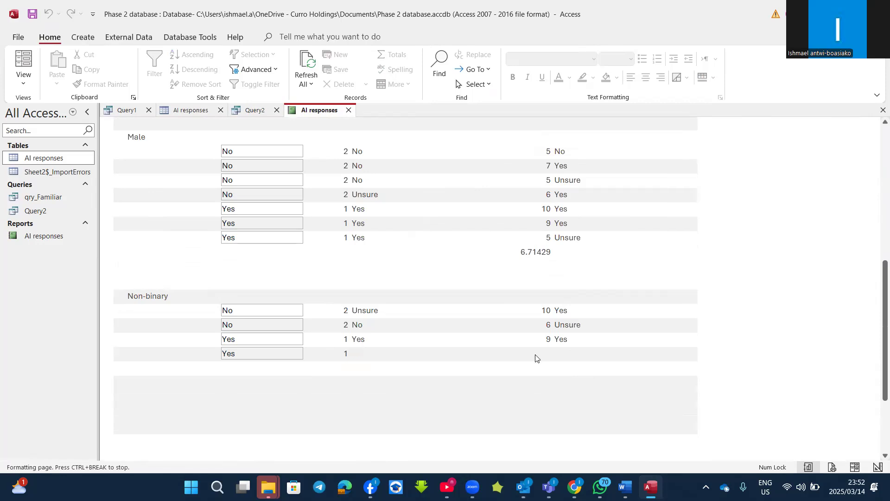
- Return to Design View and enlarge the AI Perception average box in the Gender Footer to fit its full expression
left_click(23, 84)
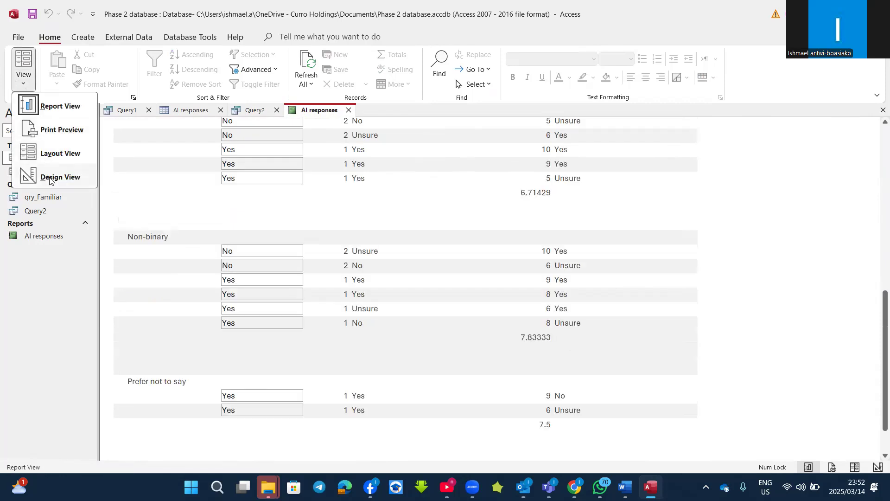
left_click(48, 177)
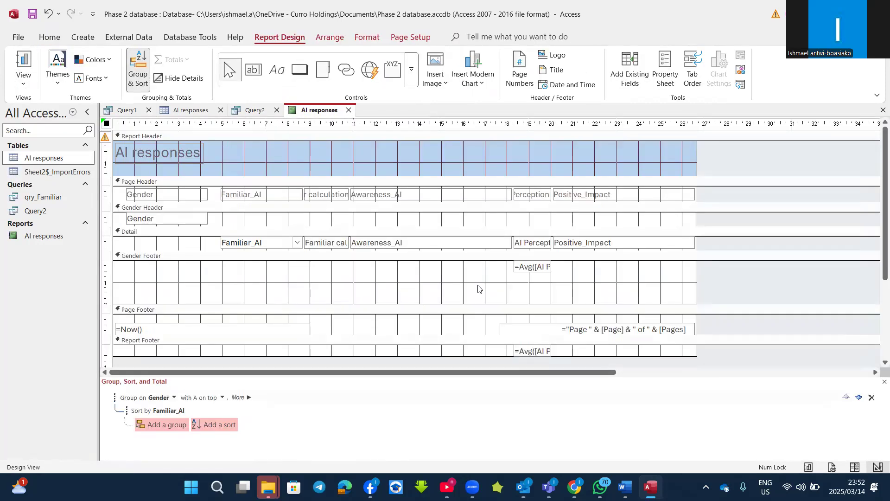
scroll(476, 288, "down", 2)
left_click(517, 225)
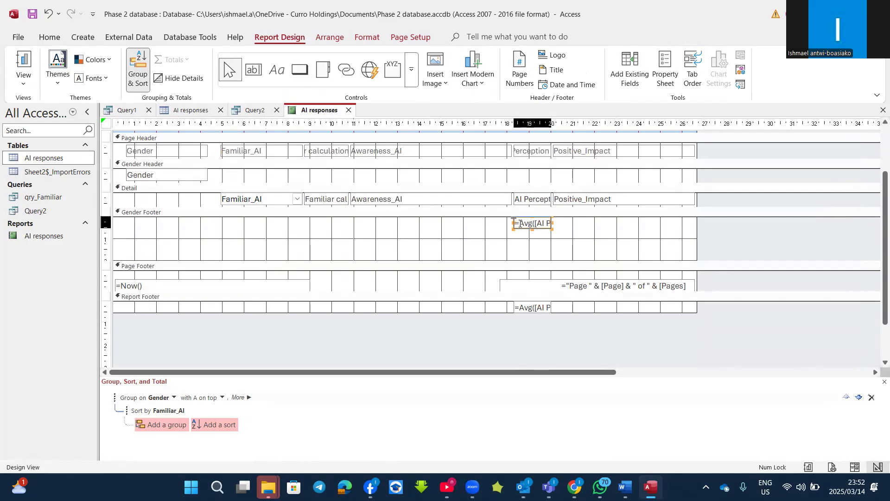
left_click_drag(551, 227, 595, 239)
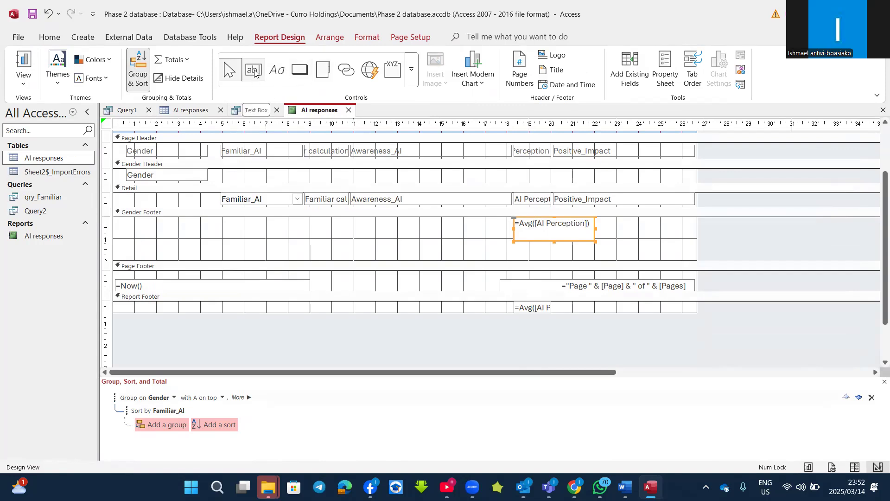
- Add a label reading "Average perception" in the Gender Footer beside the average box
left_click(276, 70)
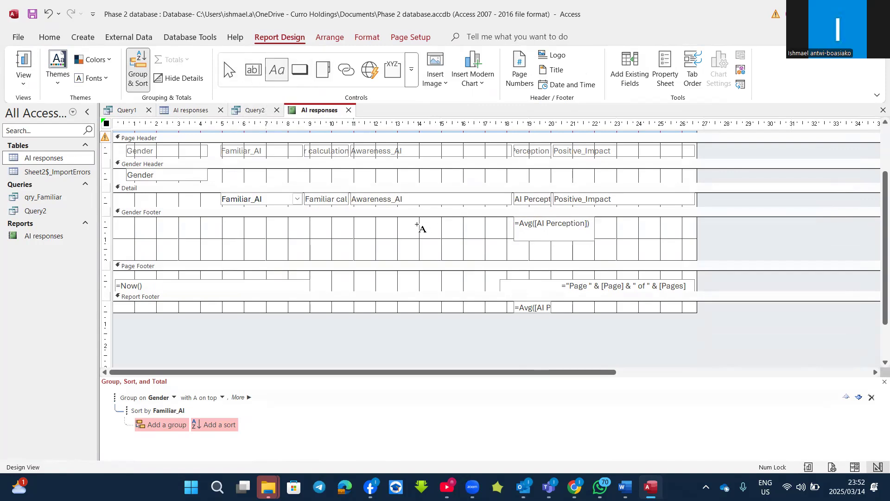
left_click_drag(366, 224, 459, 250)
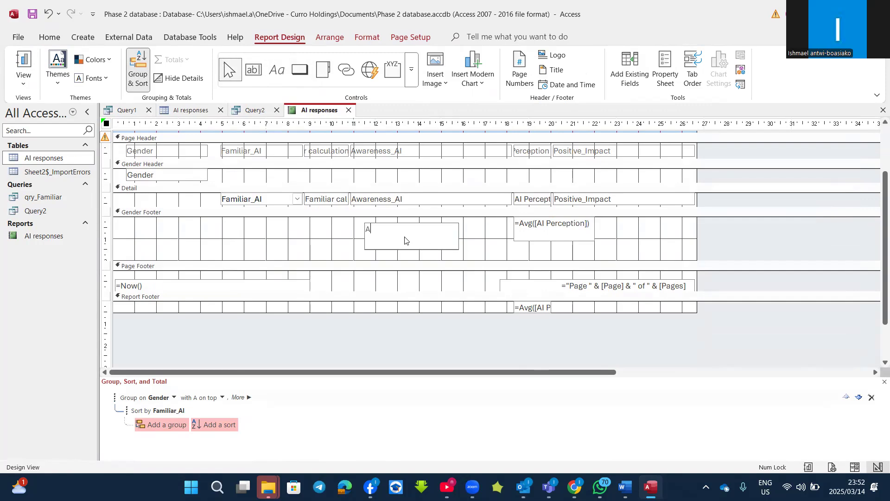
type("Average perception")
left_click(504, 247)
left_click(448, 237)
- Check the footer label and average in Report View, then return to Design View
left_click(31, 59)
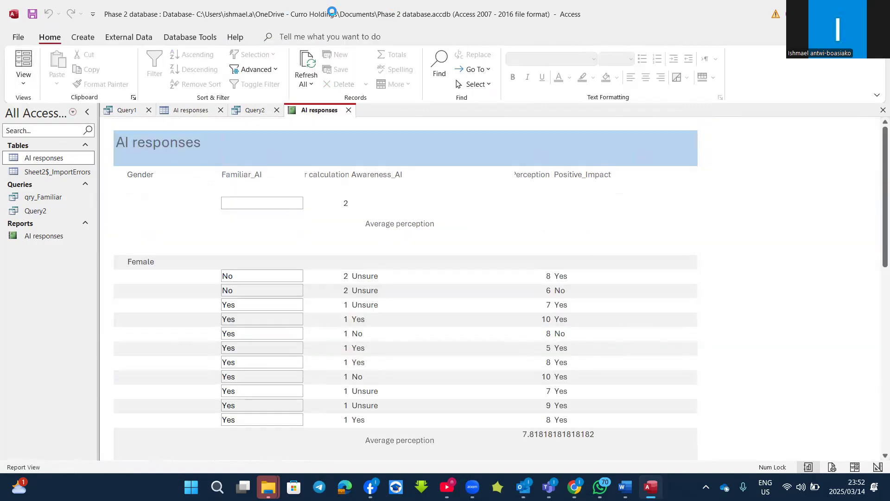
left_click(22, 88)
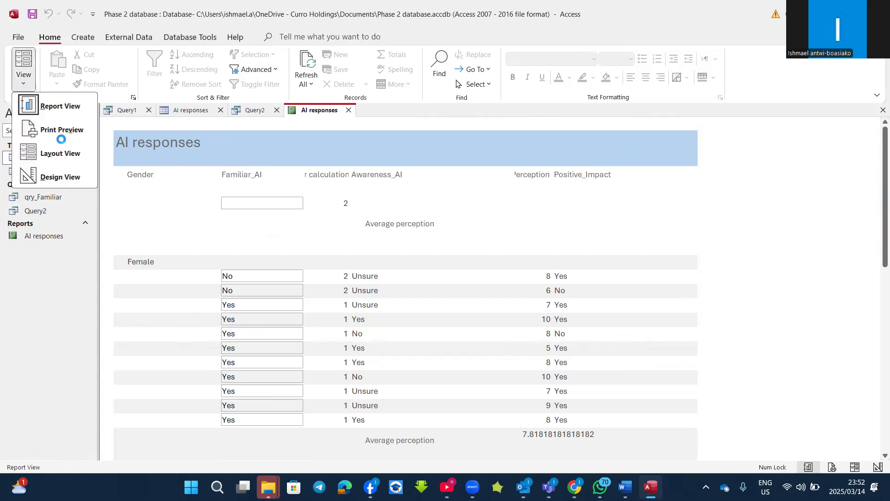
left_click(70, 176)
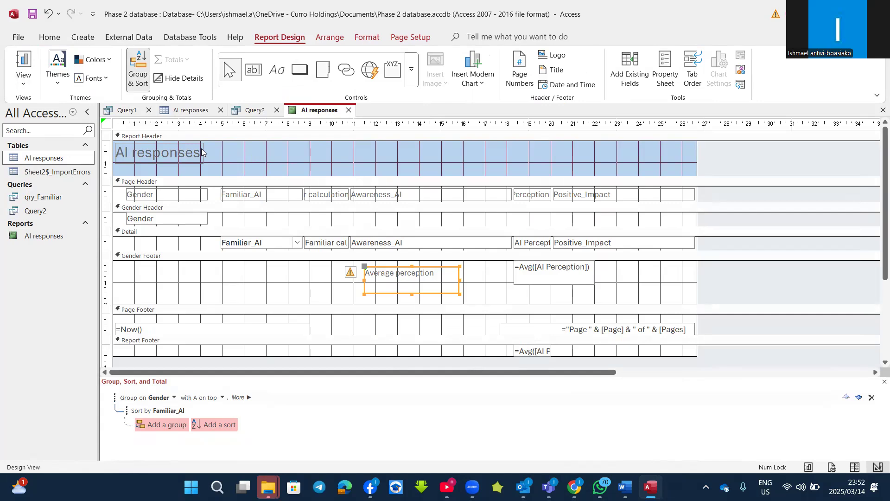
- Insert centred page numbers in the Page N of M format at the top of the page
left_click(185, 151)
left_click(457, 157)
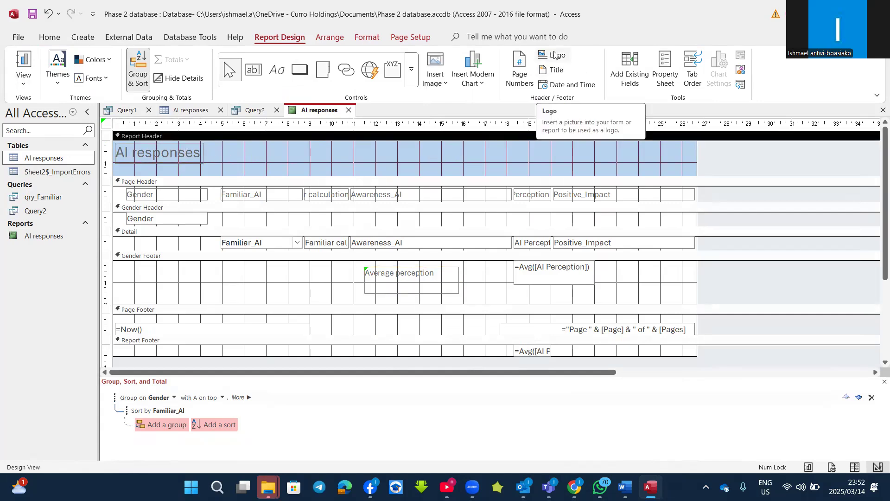
left_click(524, 84)
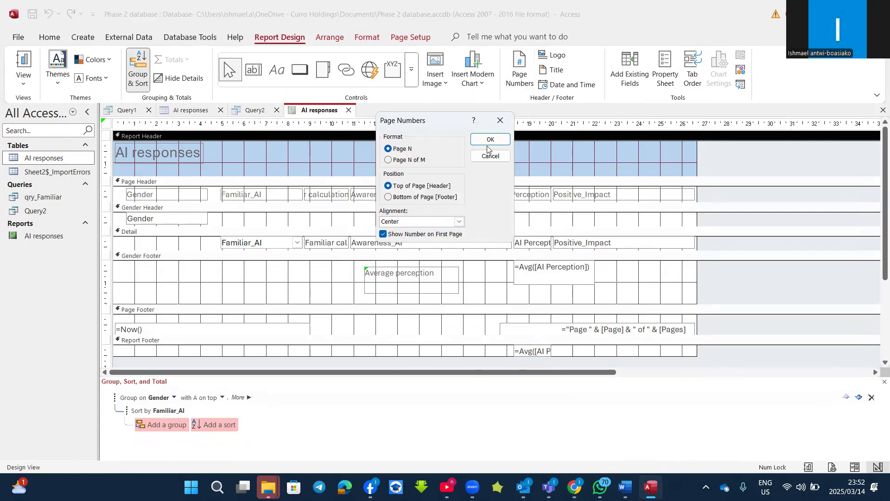
left_click(388, 160)
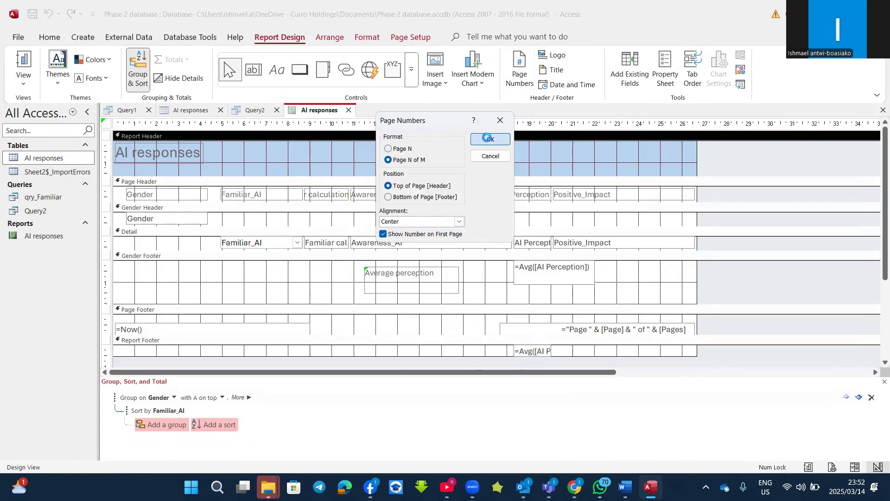
left_click(488, 140)
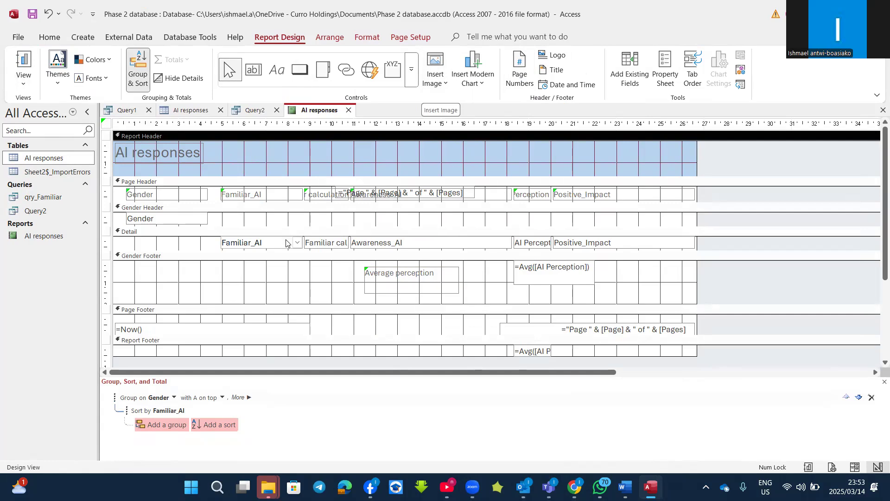
- Fill the background of the report's Gender Footer section with purple
right_click(285, 280)
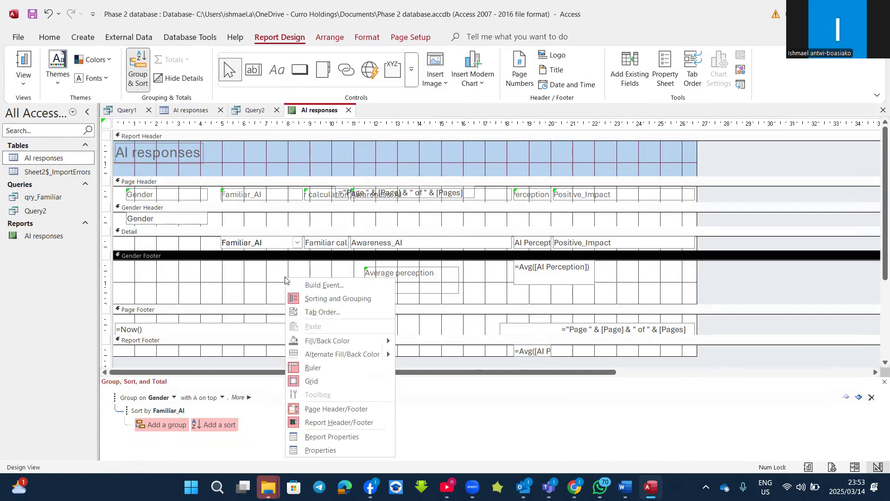
right_click(241, 280)
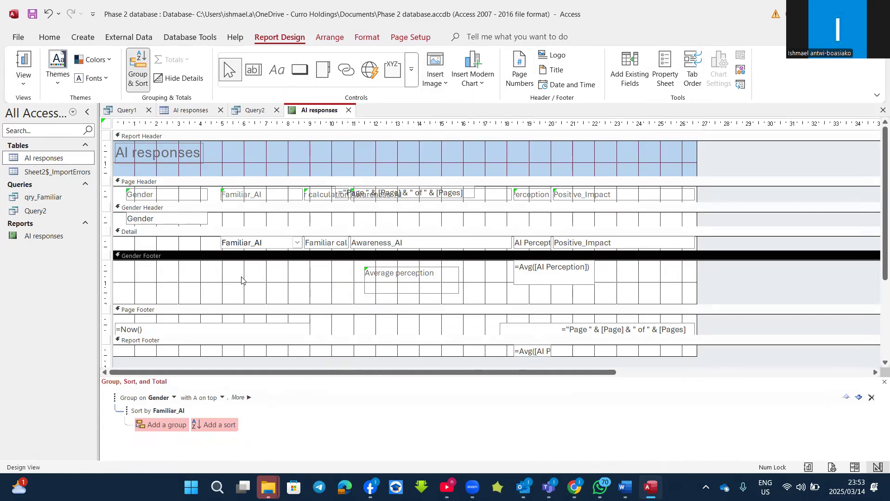
mouse_move(340, 348)
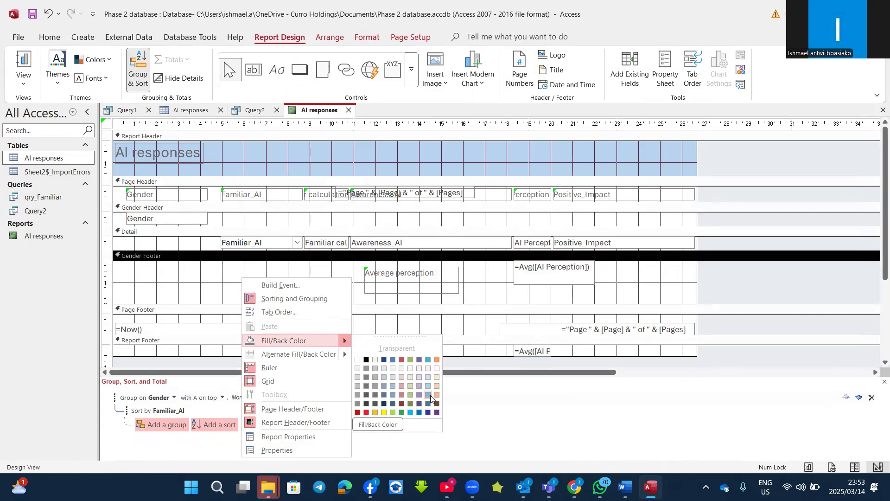
left_click(437, 412)
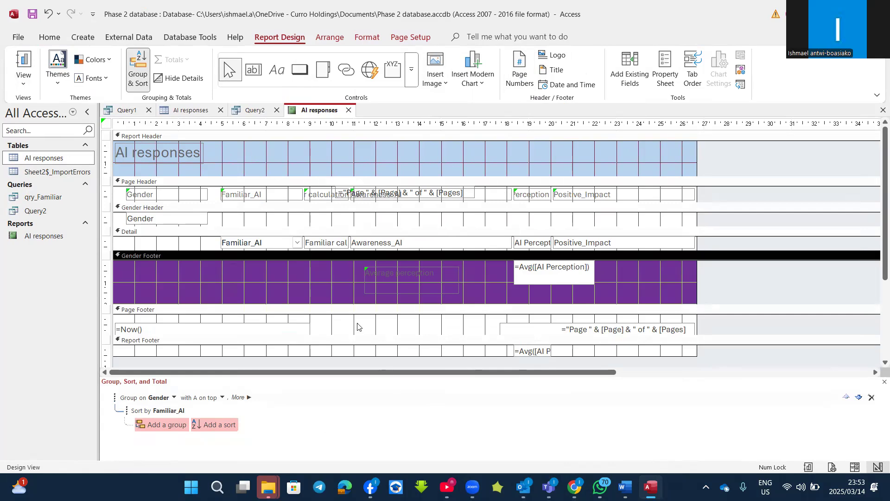
left_click(335, 163)
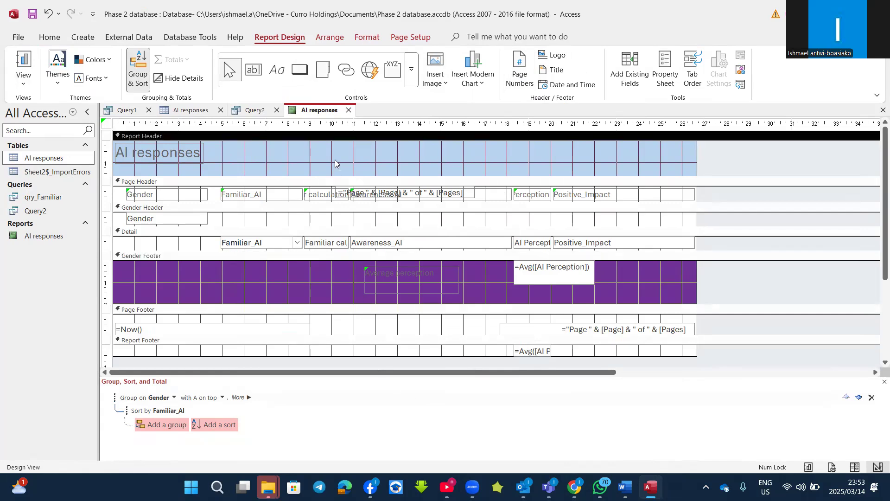
left_click(367, 272)
left_click(390, 194)
left_click(418, 223)
left_click(394, 243)
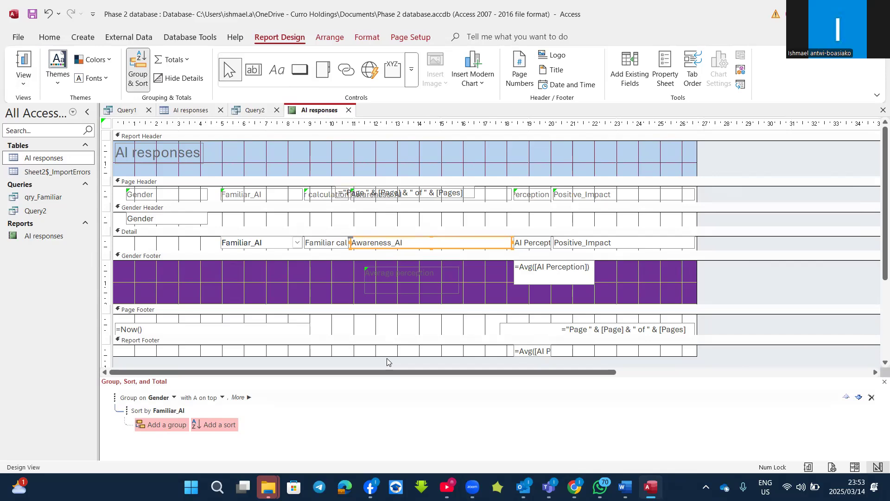
left_click(346, 311)
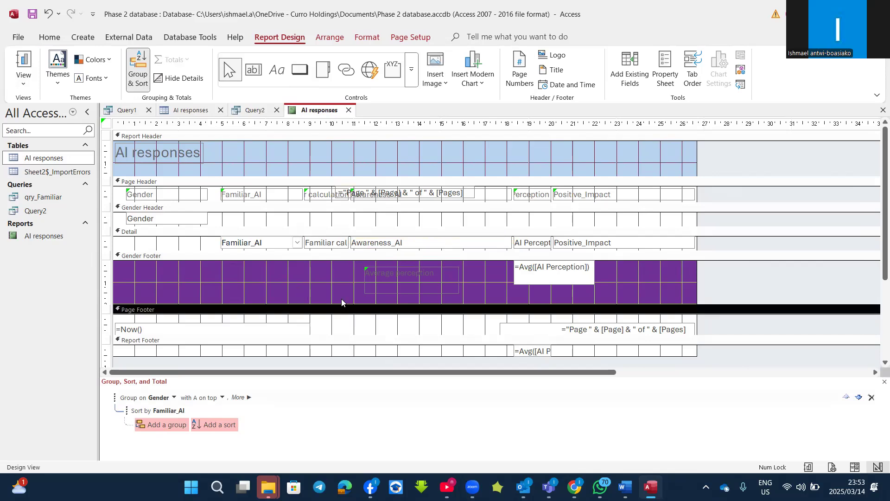
- Check the Gender Footer's fill colour across the groups in Report View, then return to Design View
left_click(23, 63)
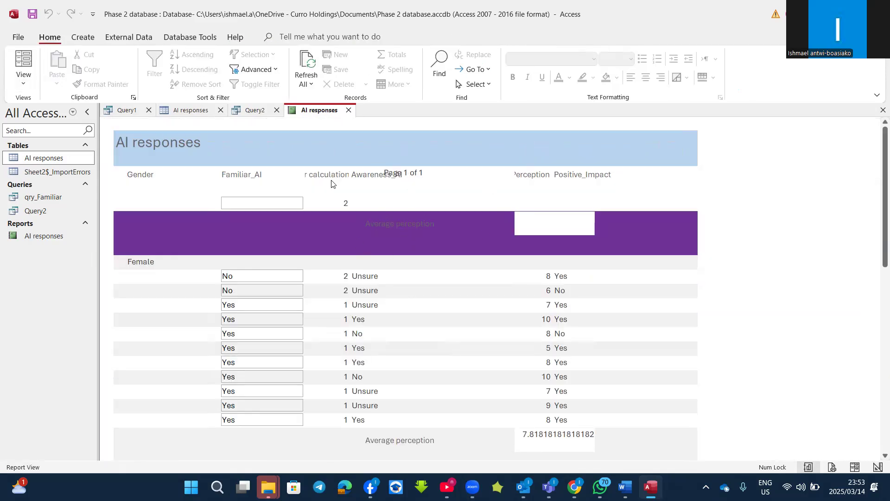
scroll(416, 331, "down", 10)
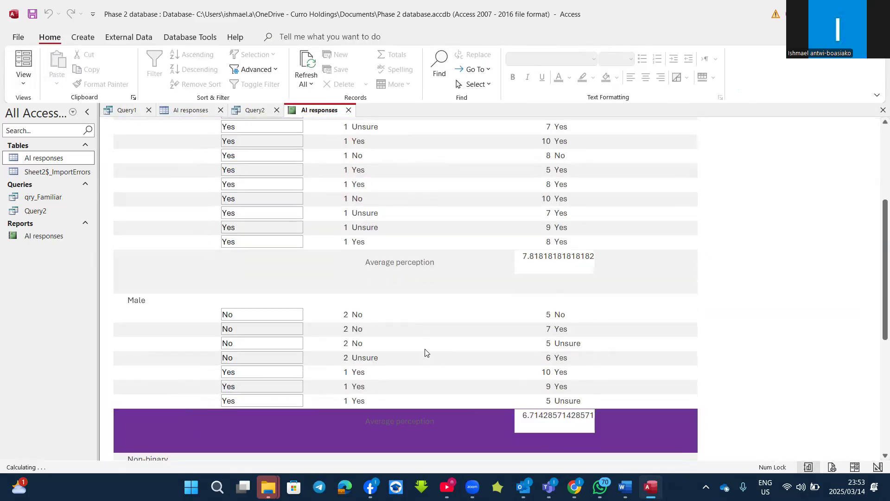
scroll(422, 352, "down", 3)
scroll(422, 352, "up", 6)
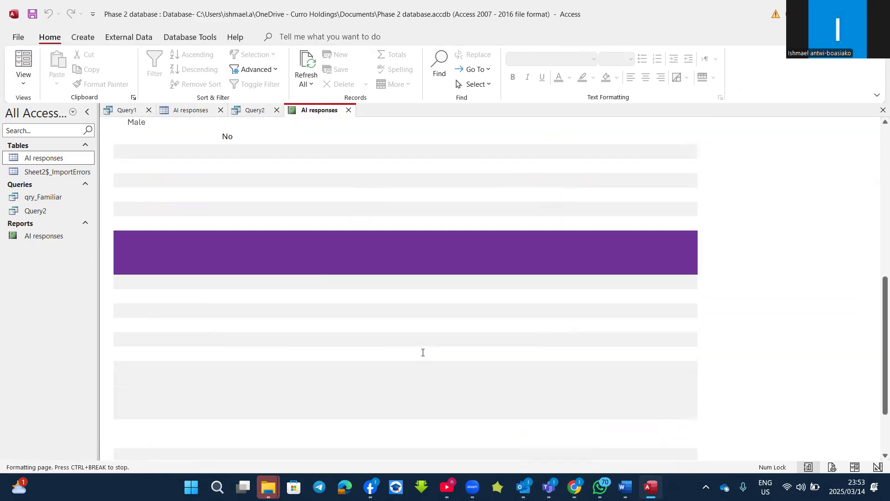
left_click(23, 79)
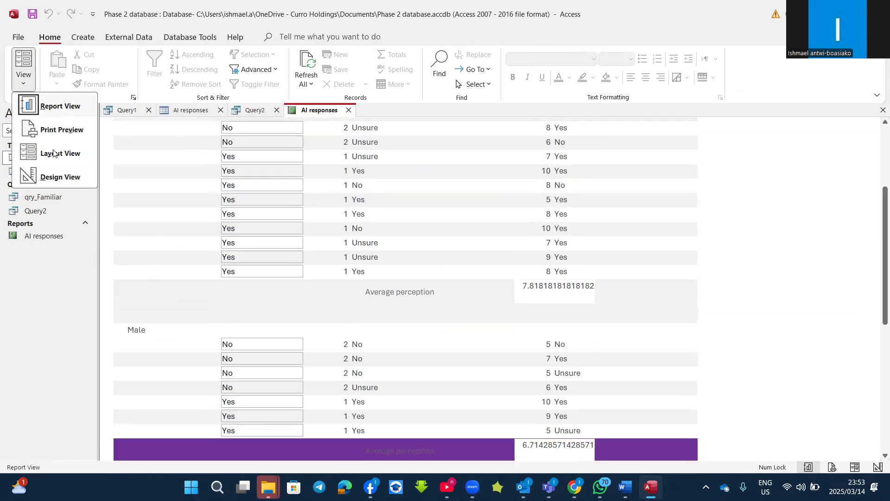
left_click(57, 180)
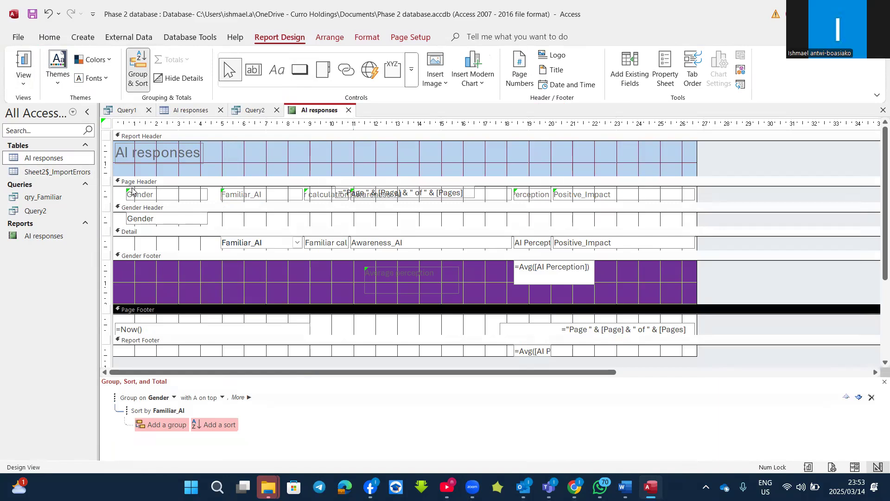
left_click(260, 243)
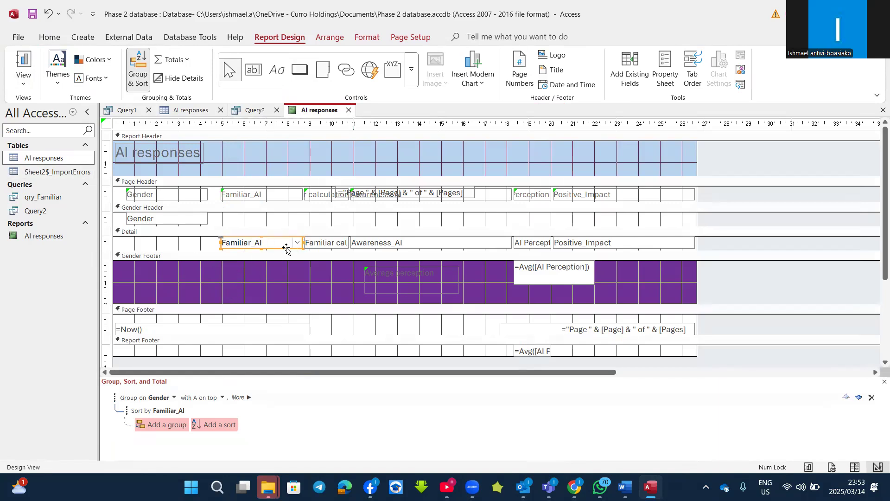
left_click(393, 245)
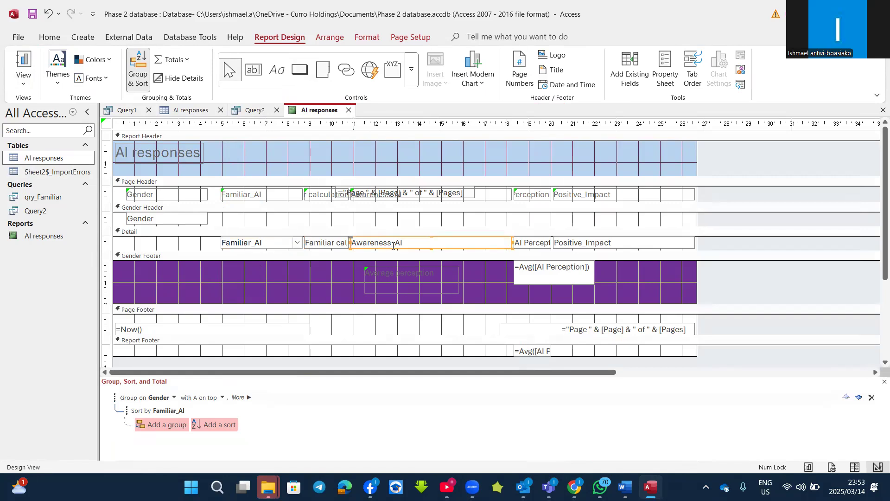
right_click(465, 245)
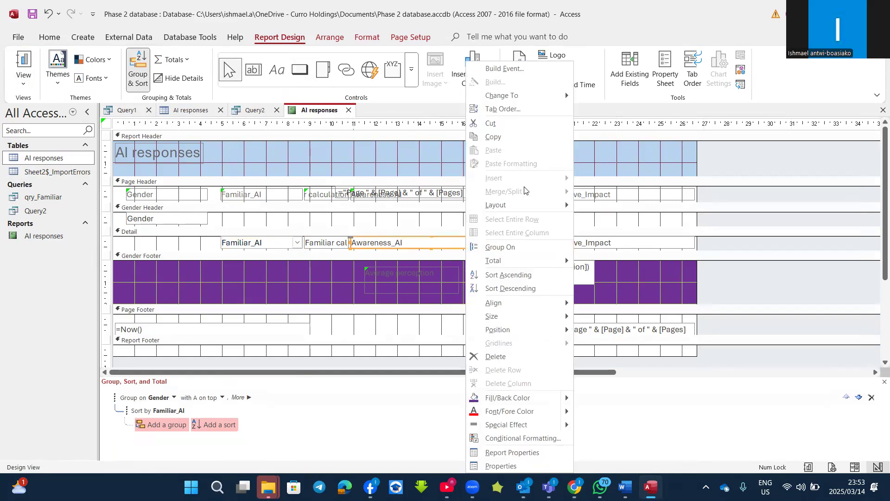
mouse_move(537, 95)
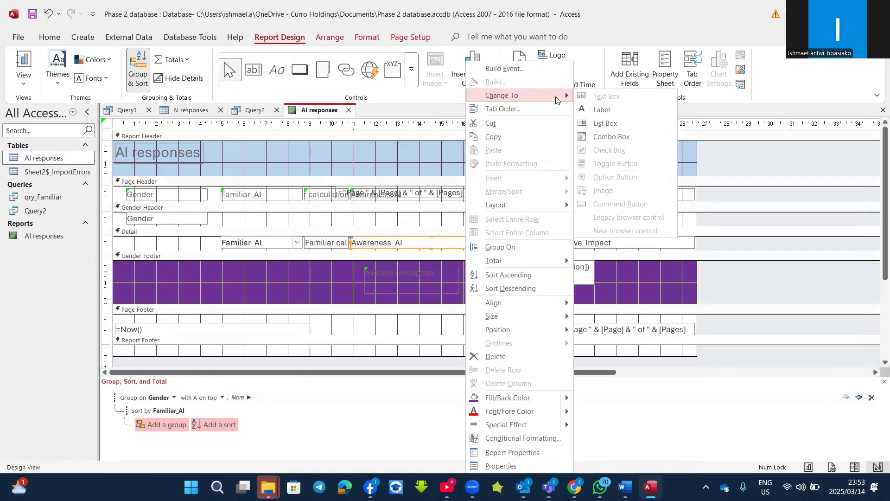
left_click(769, 257)
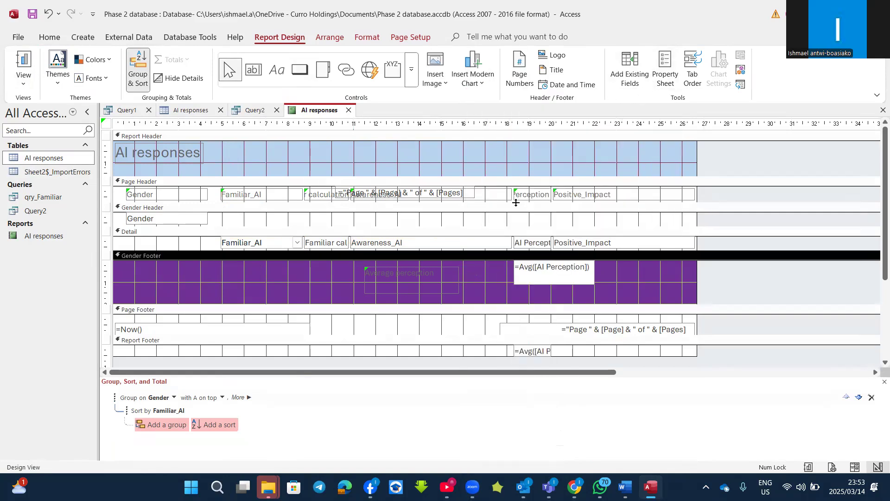
- Format the AI Perception average box in the Report Footer as Fixed with 2 decimal places
scroll(580, 269, "down", 3)
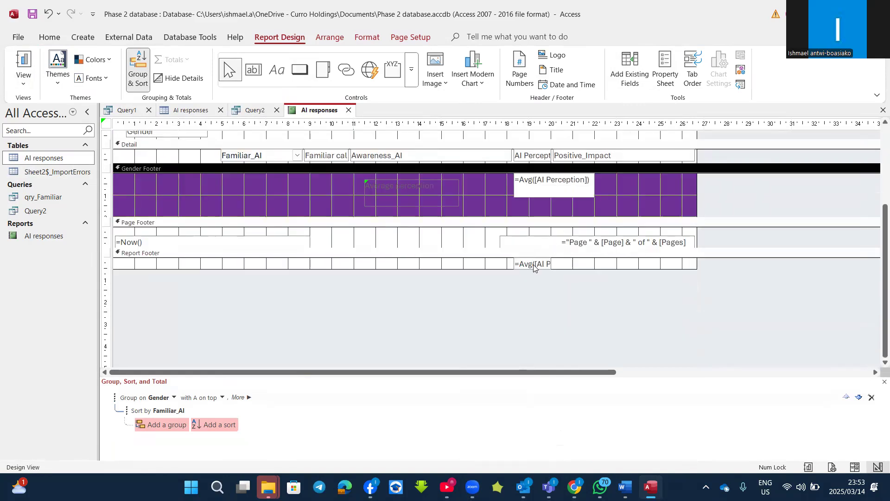
left_click(534, 264)
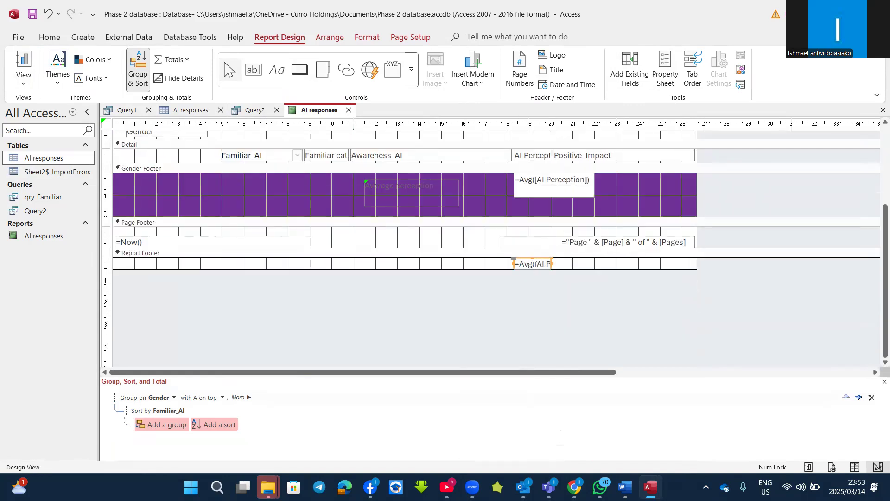
left_click(674, 73)
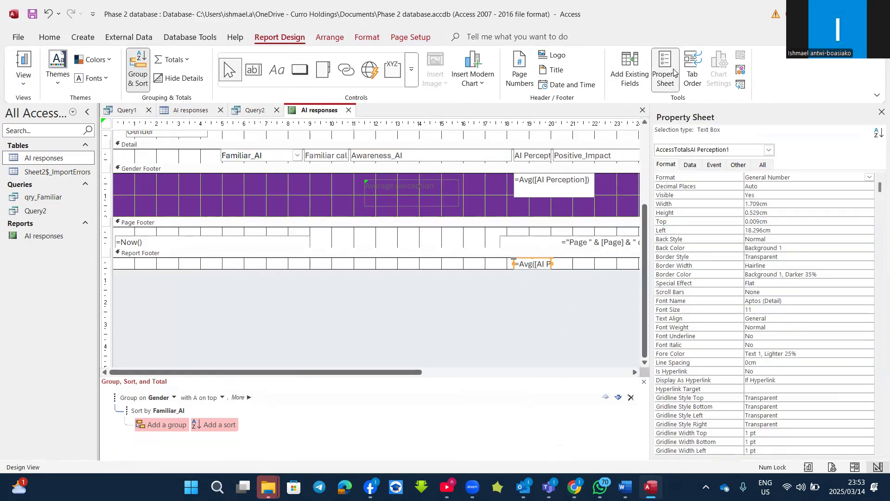
left_click(768, 191)
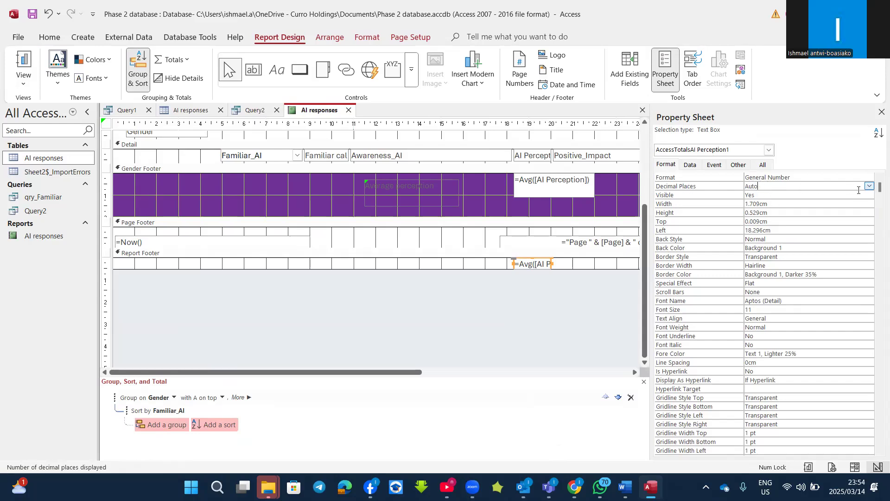
left_click(869, 186)
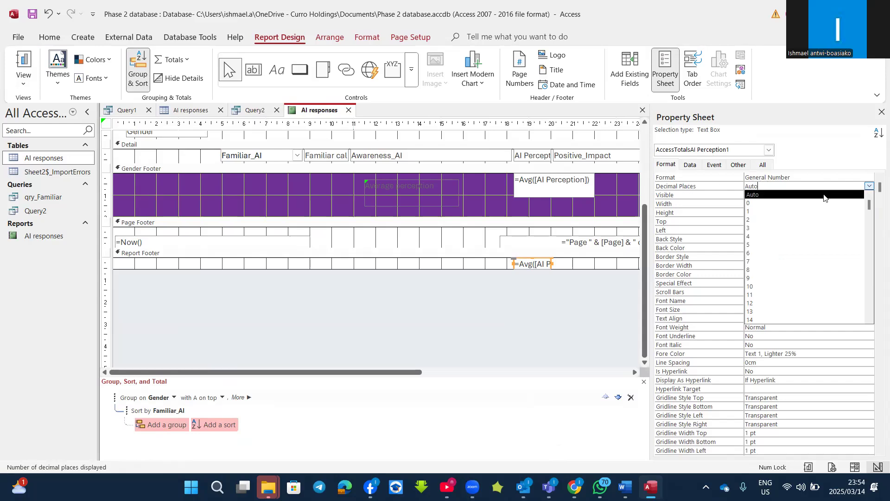
left_click(761, 222)
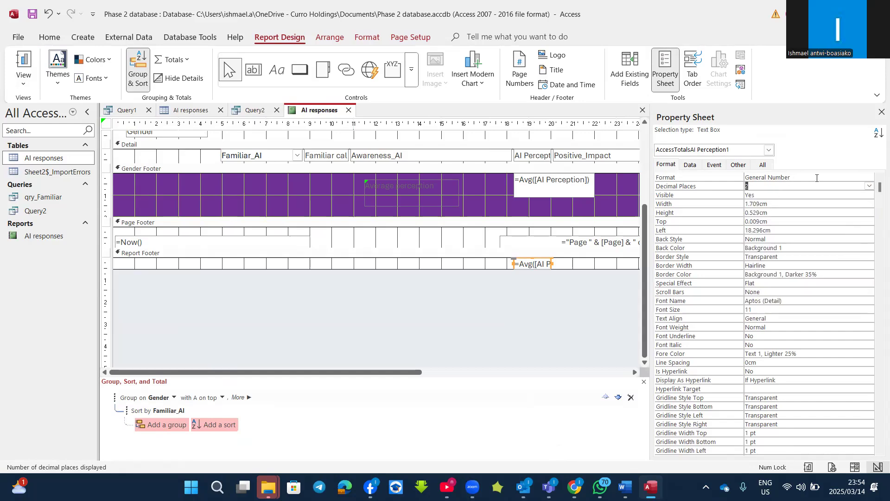
left_click(869, 177)
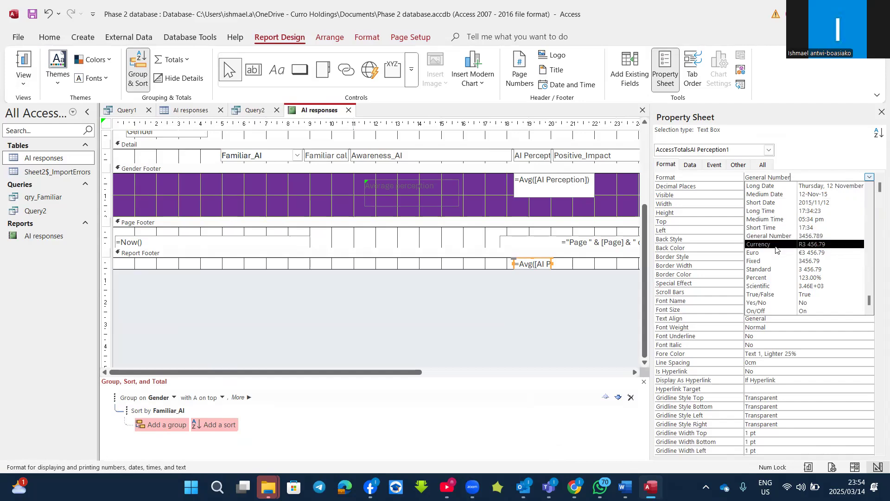
left_click(777, 261)
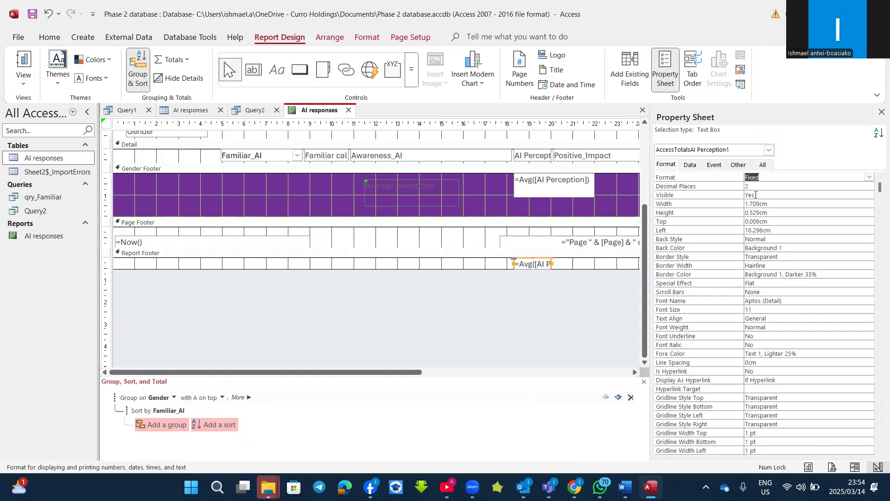
- Check how the Female group's average perception is displayed in Report View, then return to Design View
left_click(23, 61)
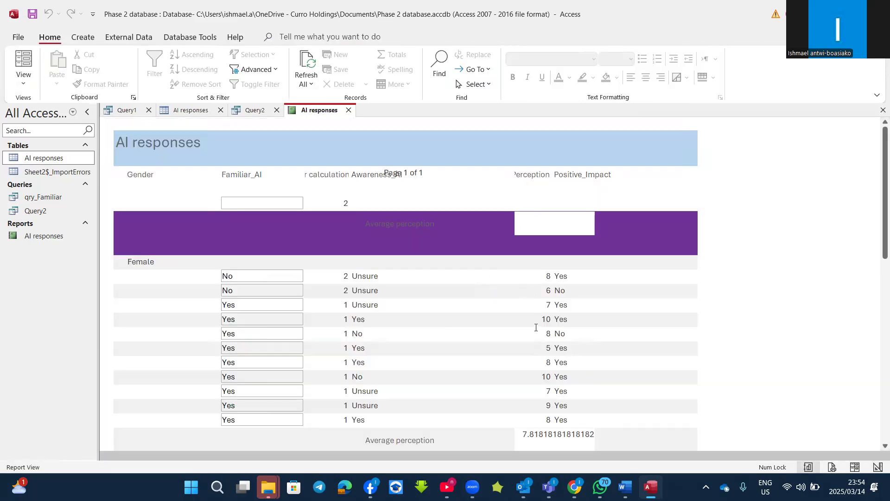
scroll(537, 409, "down", 1)
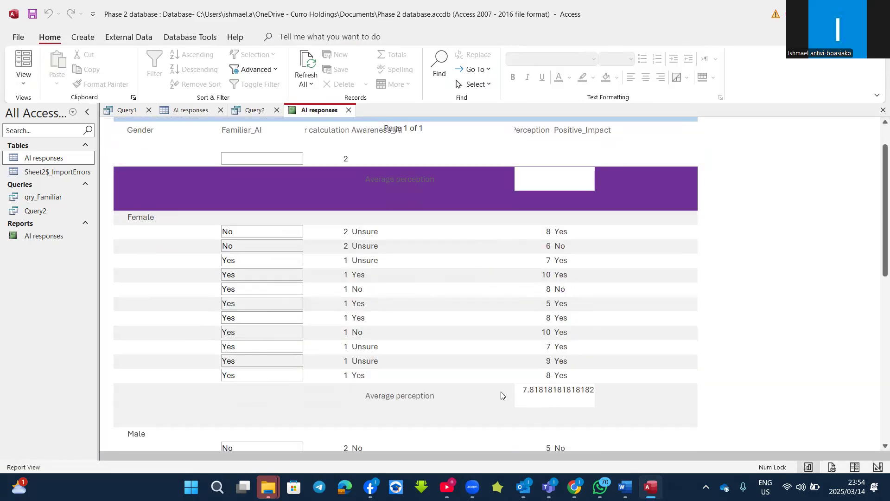
left_click(453, 397)
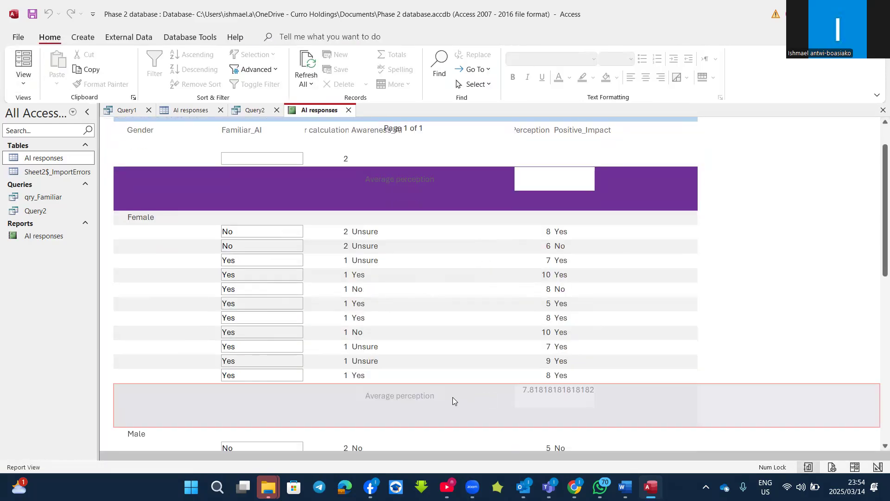
left_click(23, 84)
left_click(58, 177)
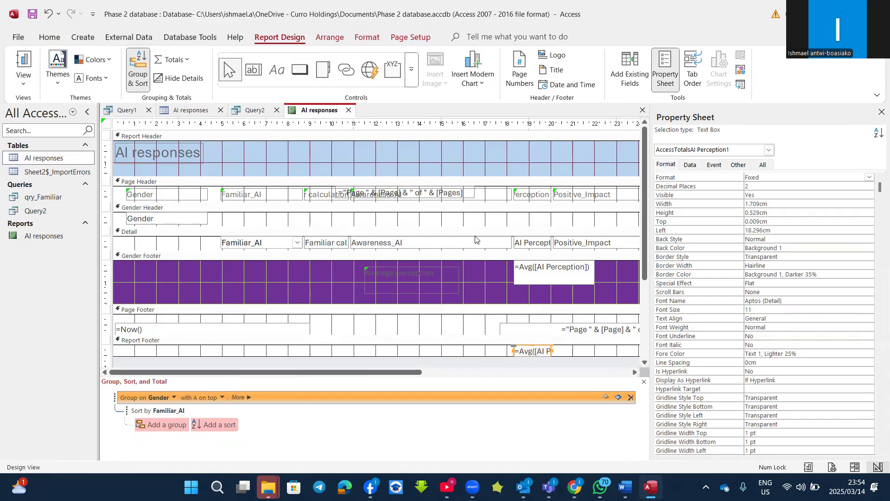
- Examine the decimals of the average perception values across the gender groups in Report View, then reopen Design View
left_click(24, 58)
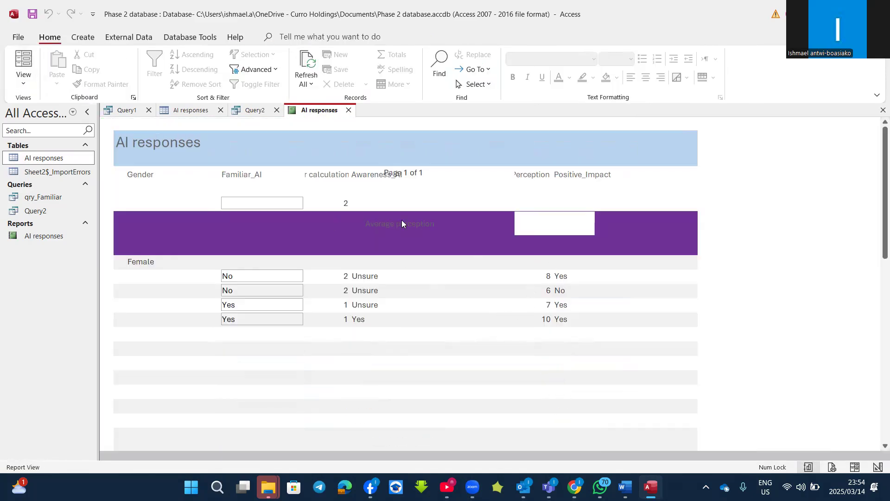
left_click(425, 230)
left_click(552, 227)
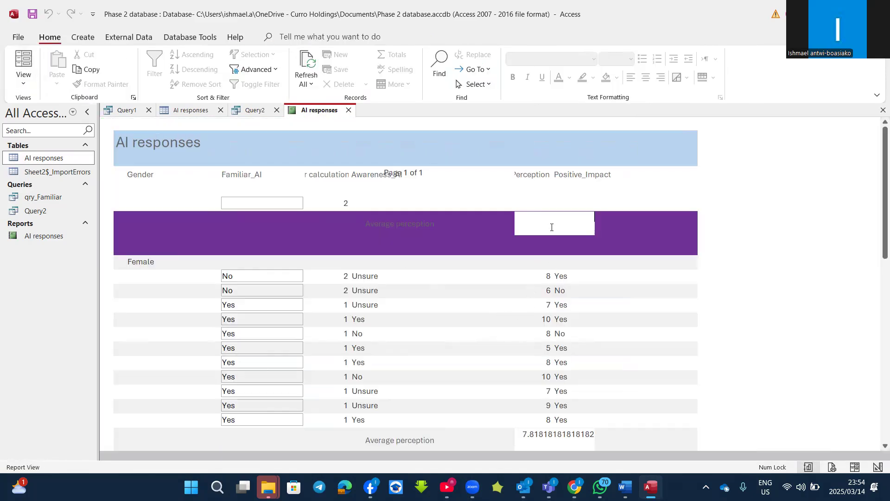
left_click(600, 245)
scroll(566, 325, "down", 1)
scroll(567, 326, "down", 3)
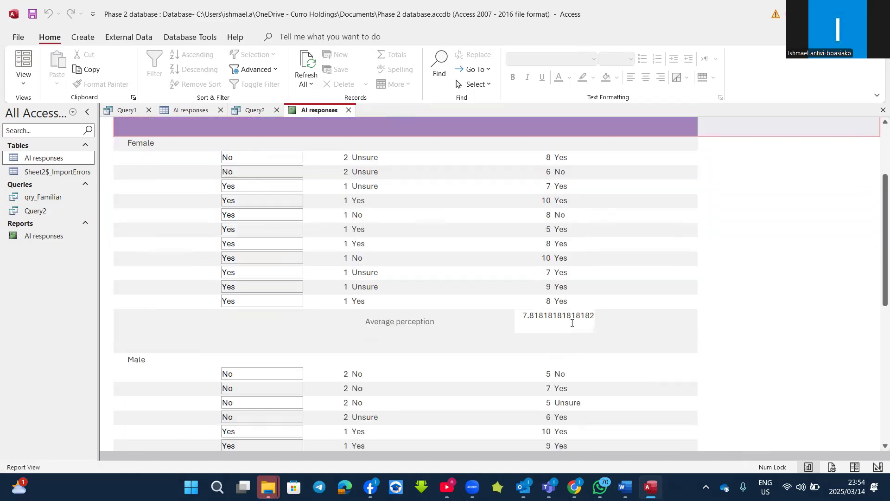
left_click(572, 324)
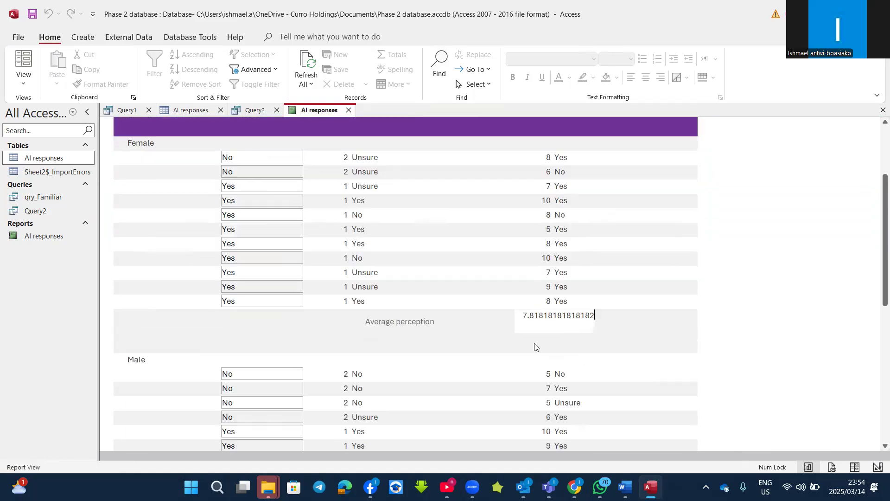
scroll(537, 347, "down", 7)
left_click(548, 266)
left_click(25, 83)
left_click(69, 179)
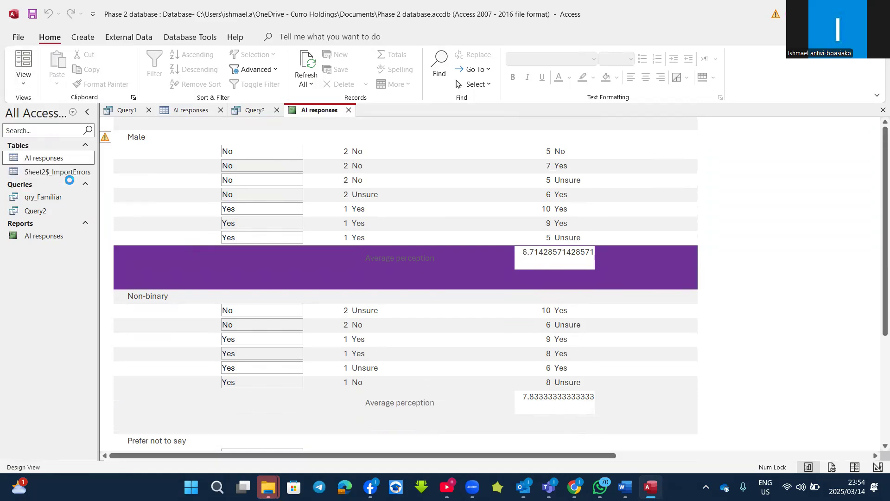
- Format the AI Perception average box in the Gender Footer as Fixed with 2 decimal places
left_click(547, 269)
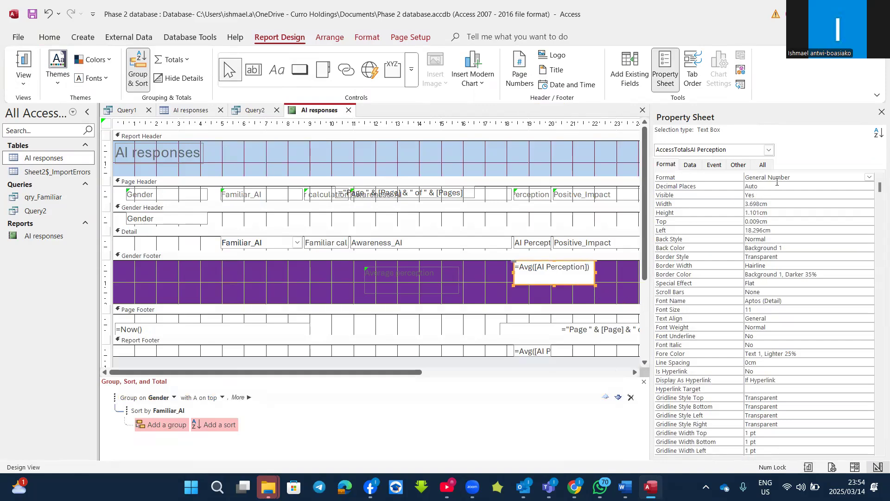
left_click(688, 166)
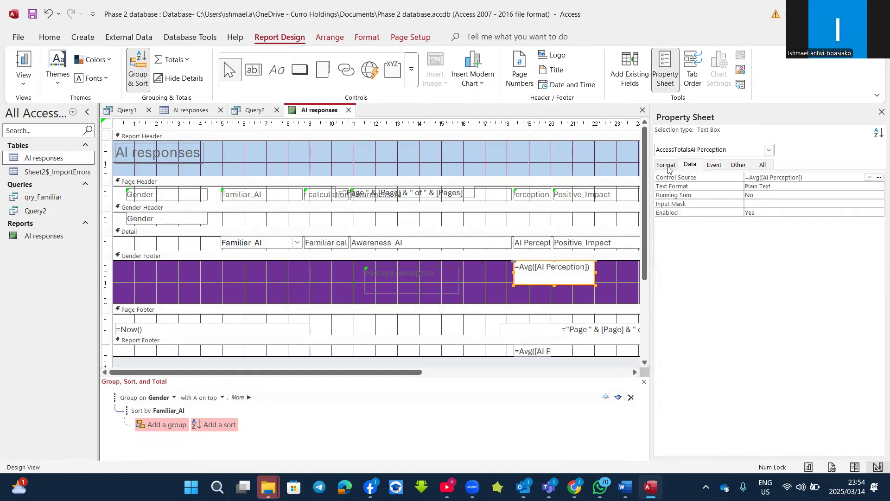
left_click(666, 166)
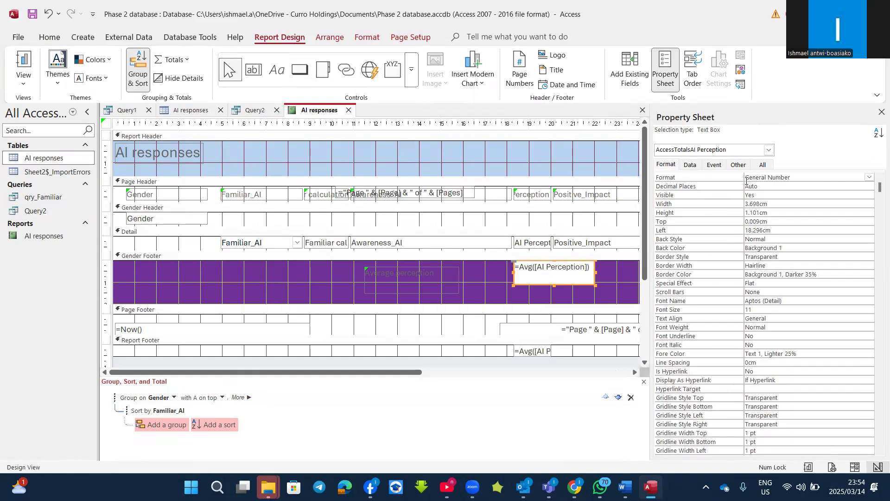
left_click(869, 178)
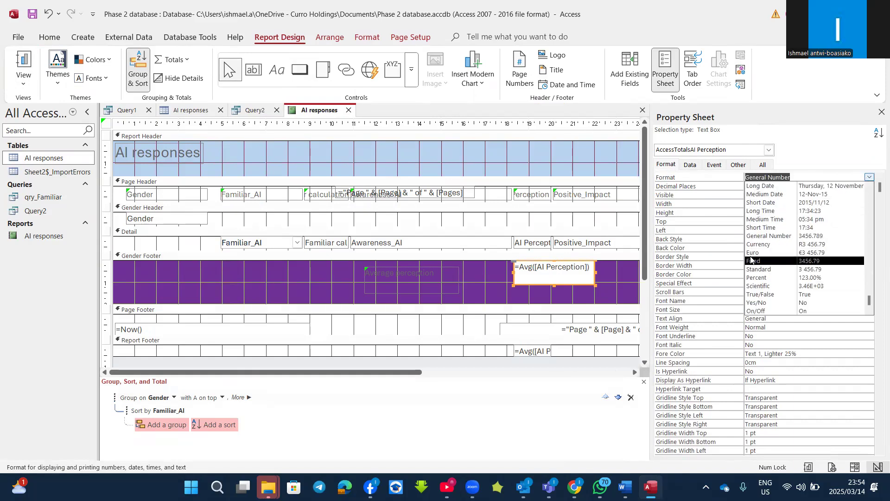
left_click(760, 216)
left_click(770, 193)
left_click(815, 184)
left_click(869, 186)
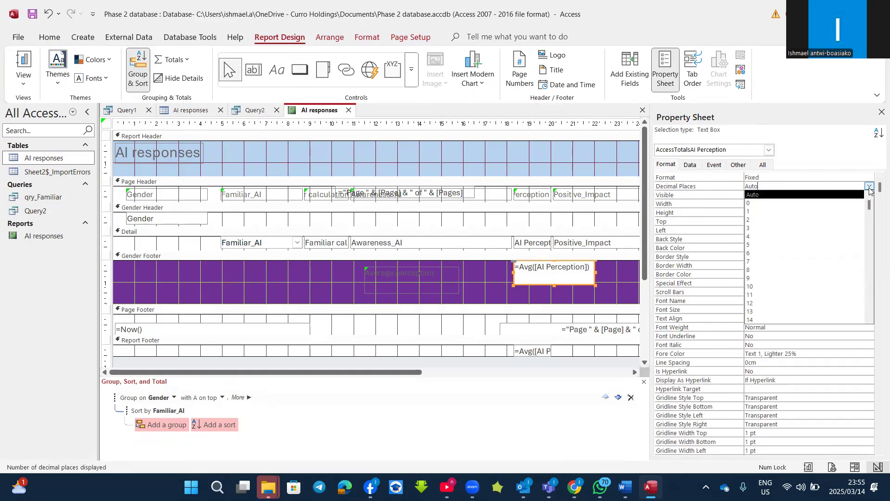
left_click(783, 220)
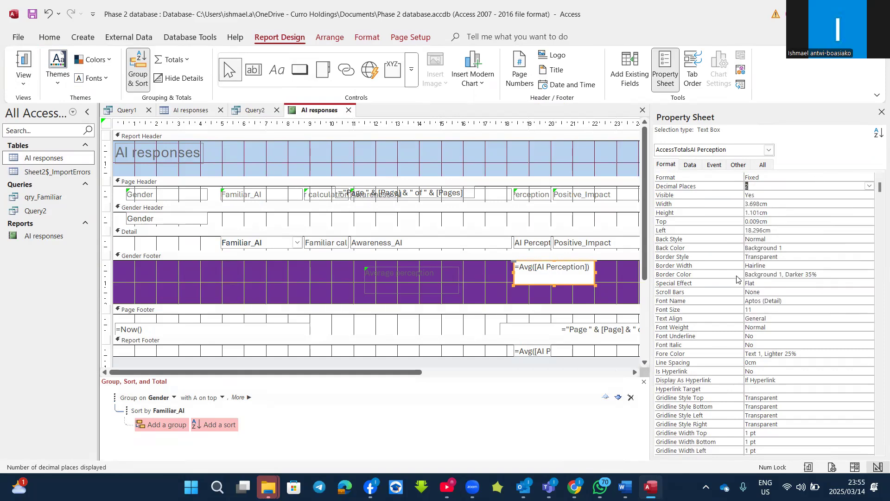